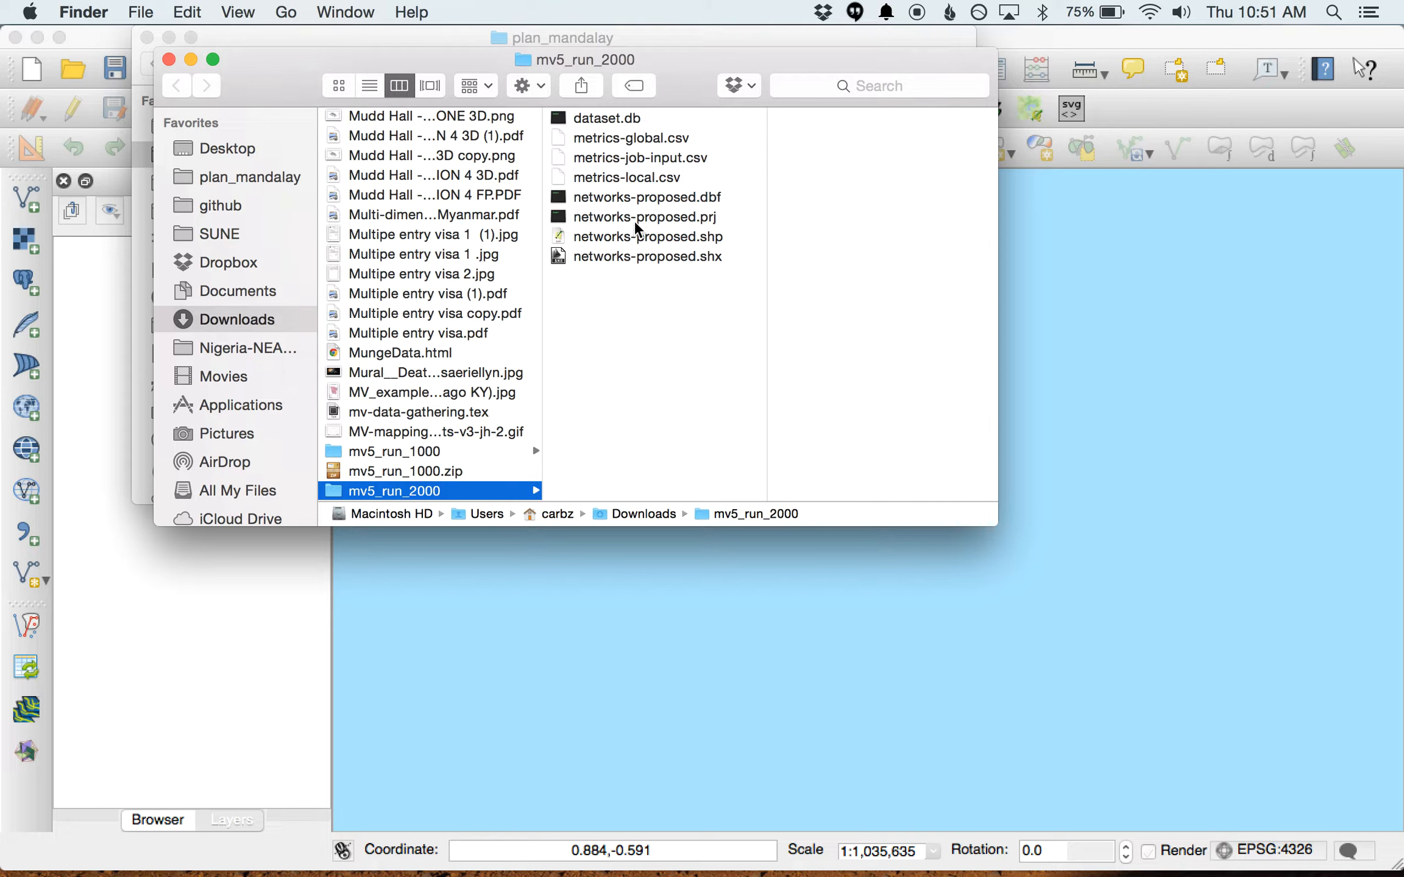
- Open the mv5_run_1000 folder from Downloads and arrange its window beside the mv5_run_2000 folder window
click(628, 242)
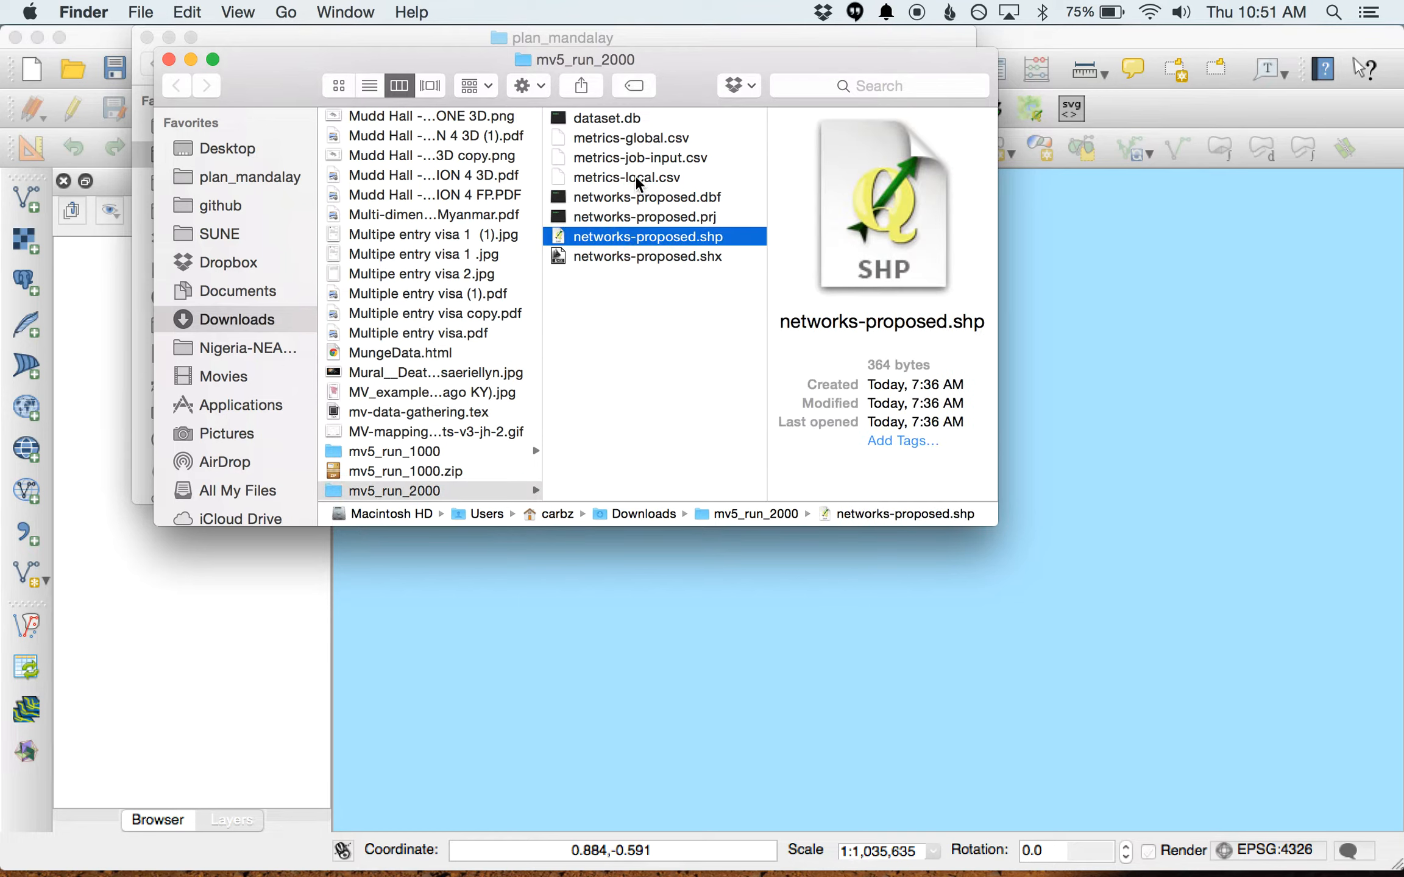
click(657, 179)
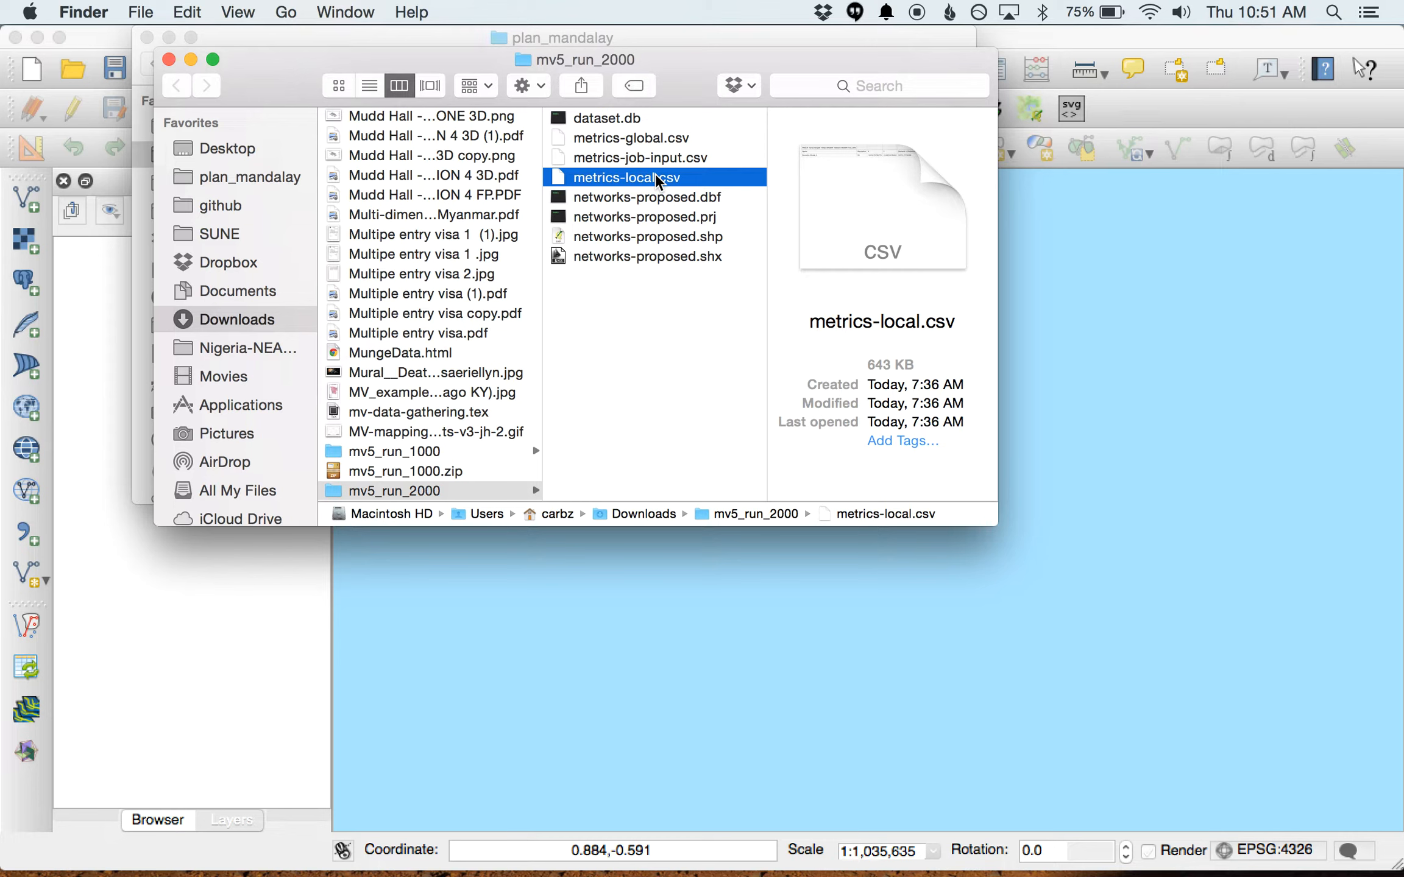
mouse_move(1185, 873)
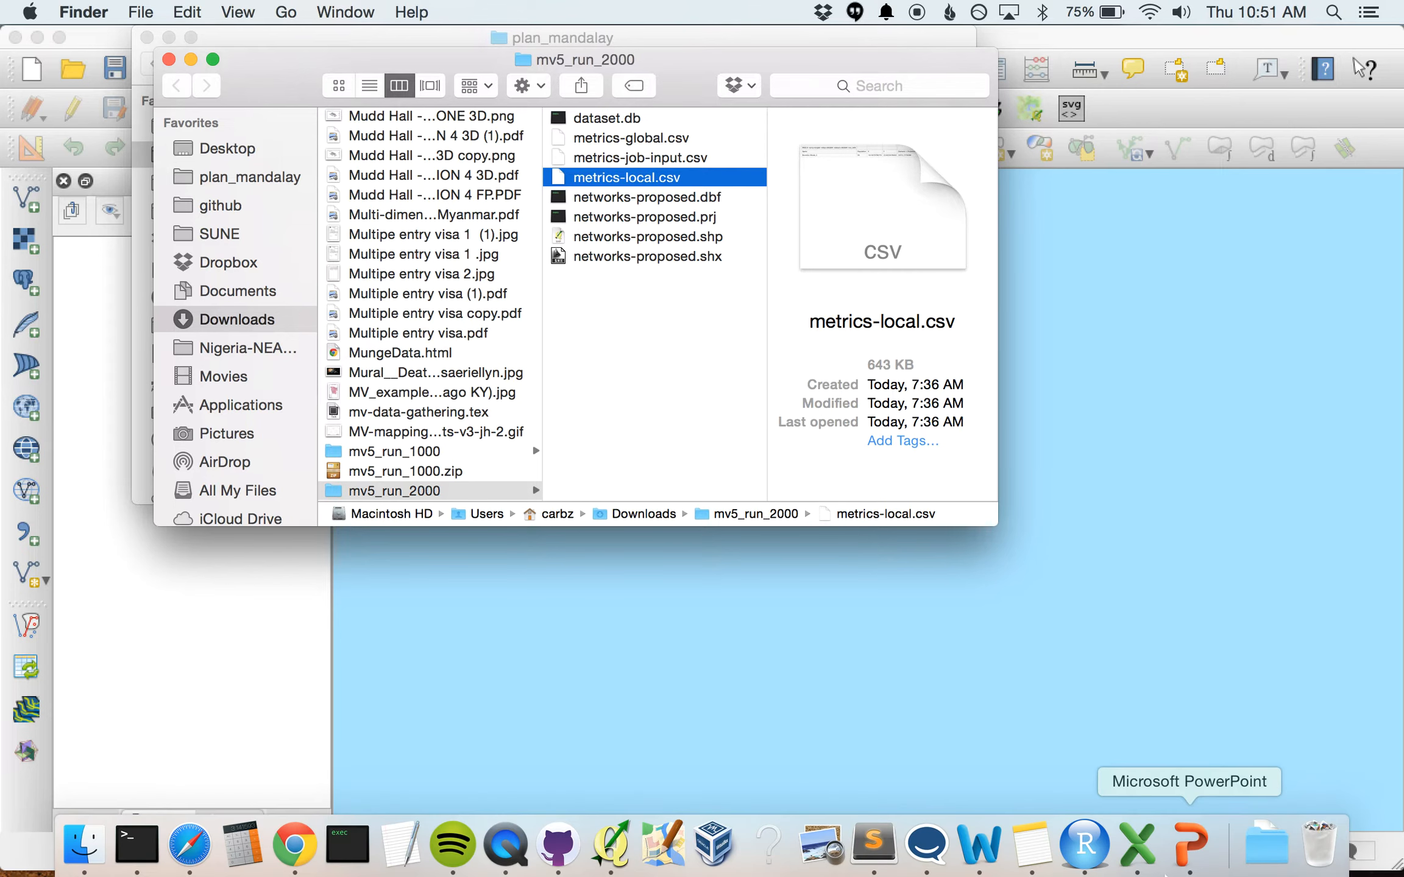
click(1264, 845)
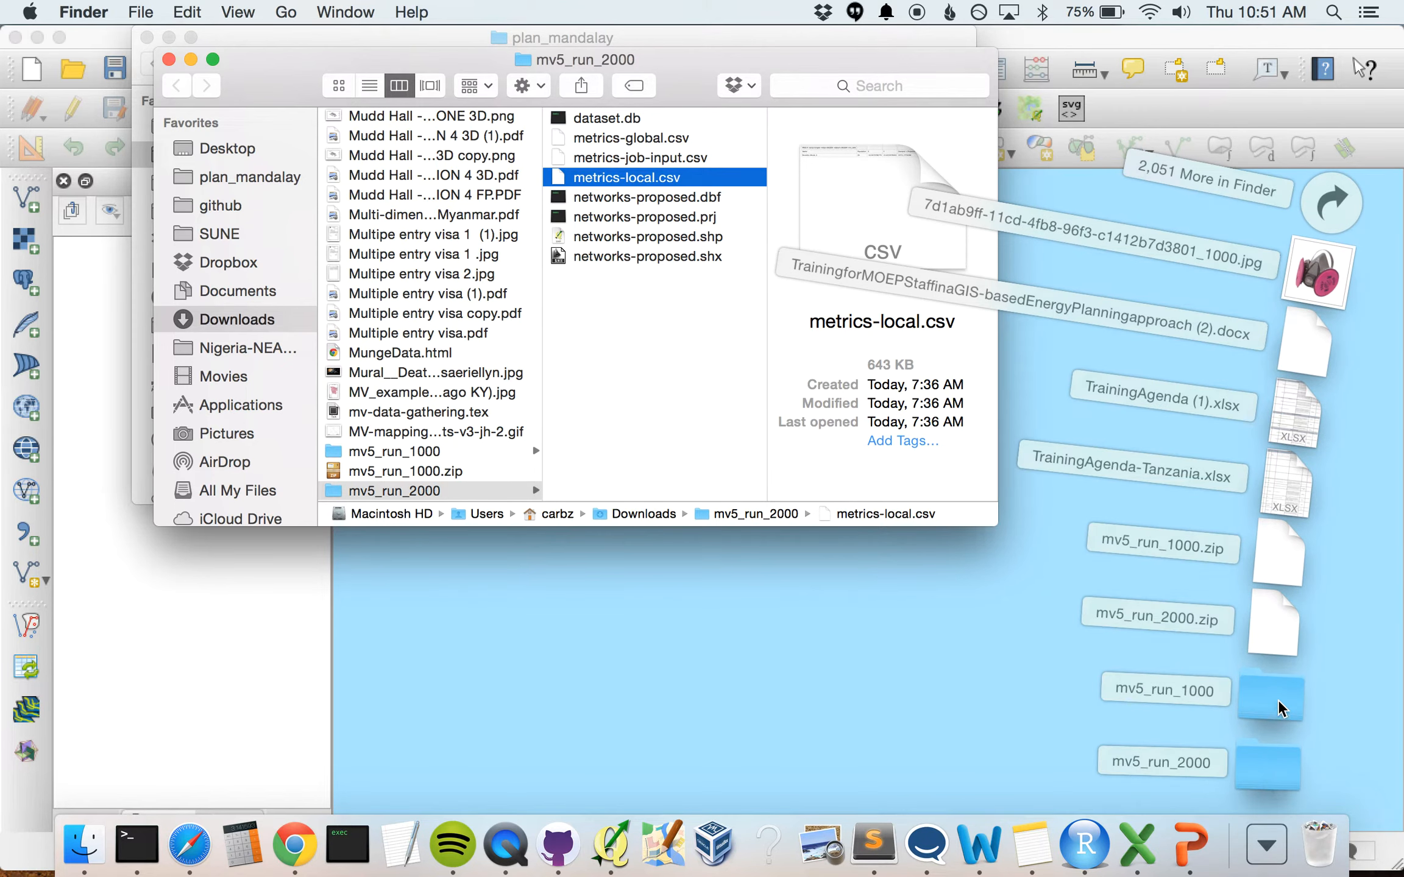
click(1277, 709)
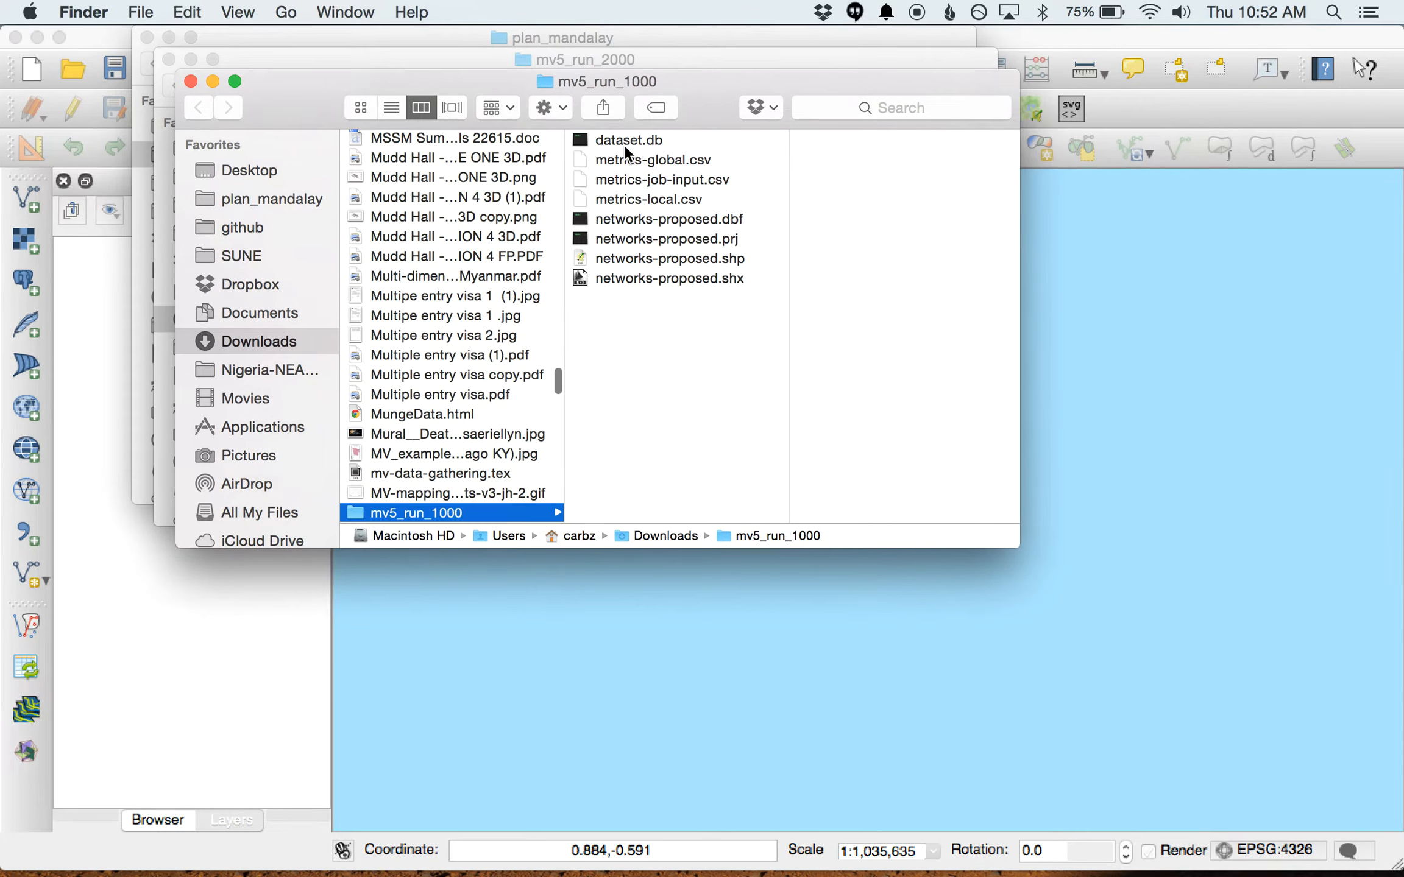
click(652, 258)
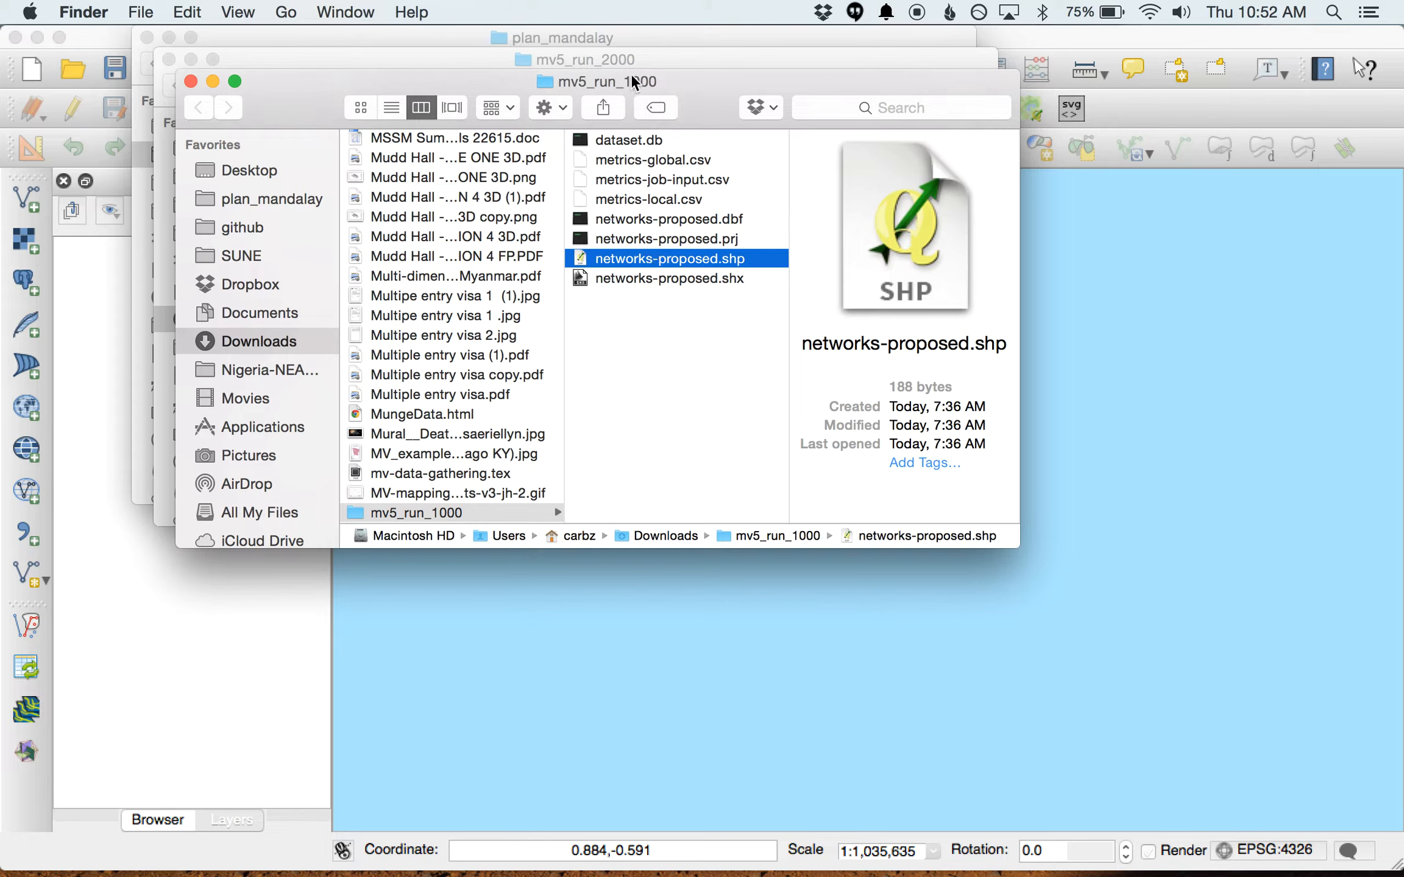
drag(613, 76, 994, 81)
drag(459, 83, 172, 121)
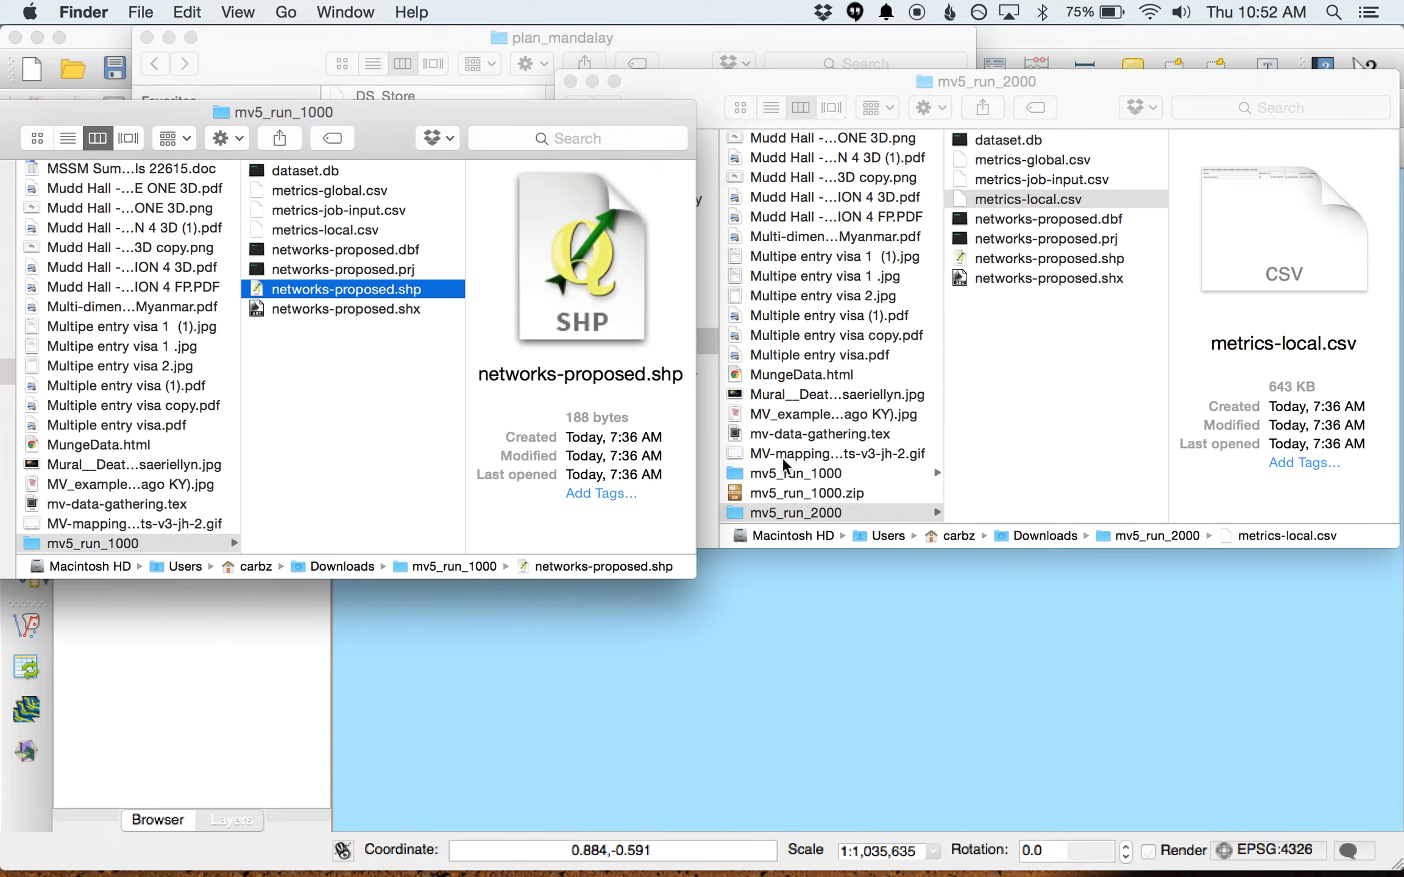
- Examine metrics-local.csv in the mv5_run_2000 folder and networks-proposed.shp in both run folders
click(1002, 196)
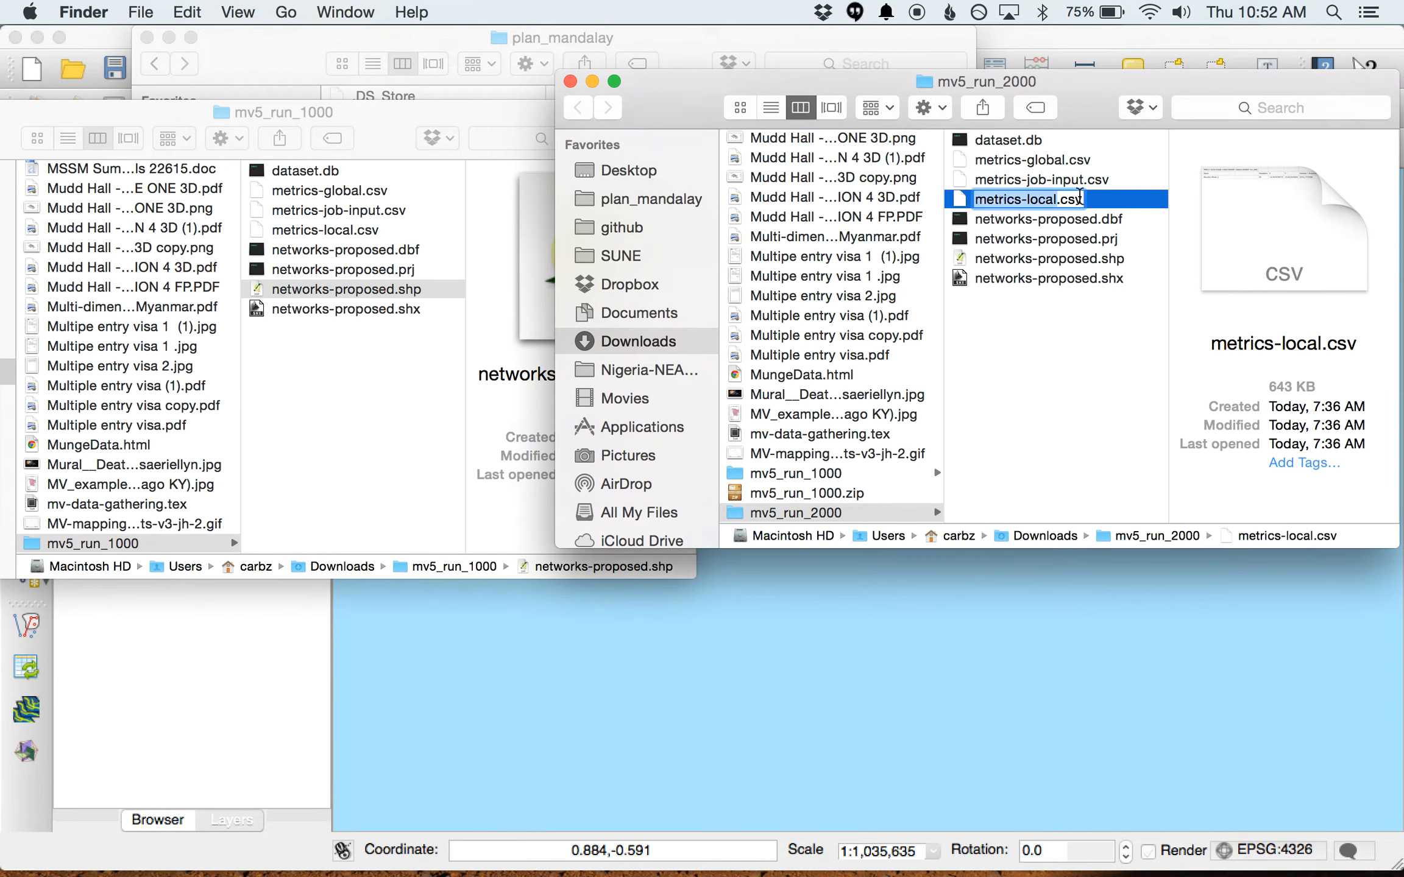
click(1109, 197)
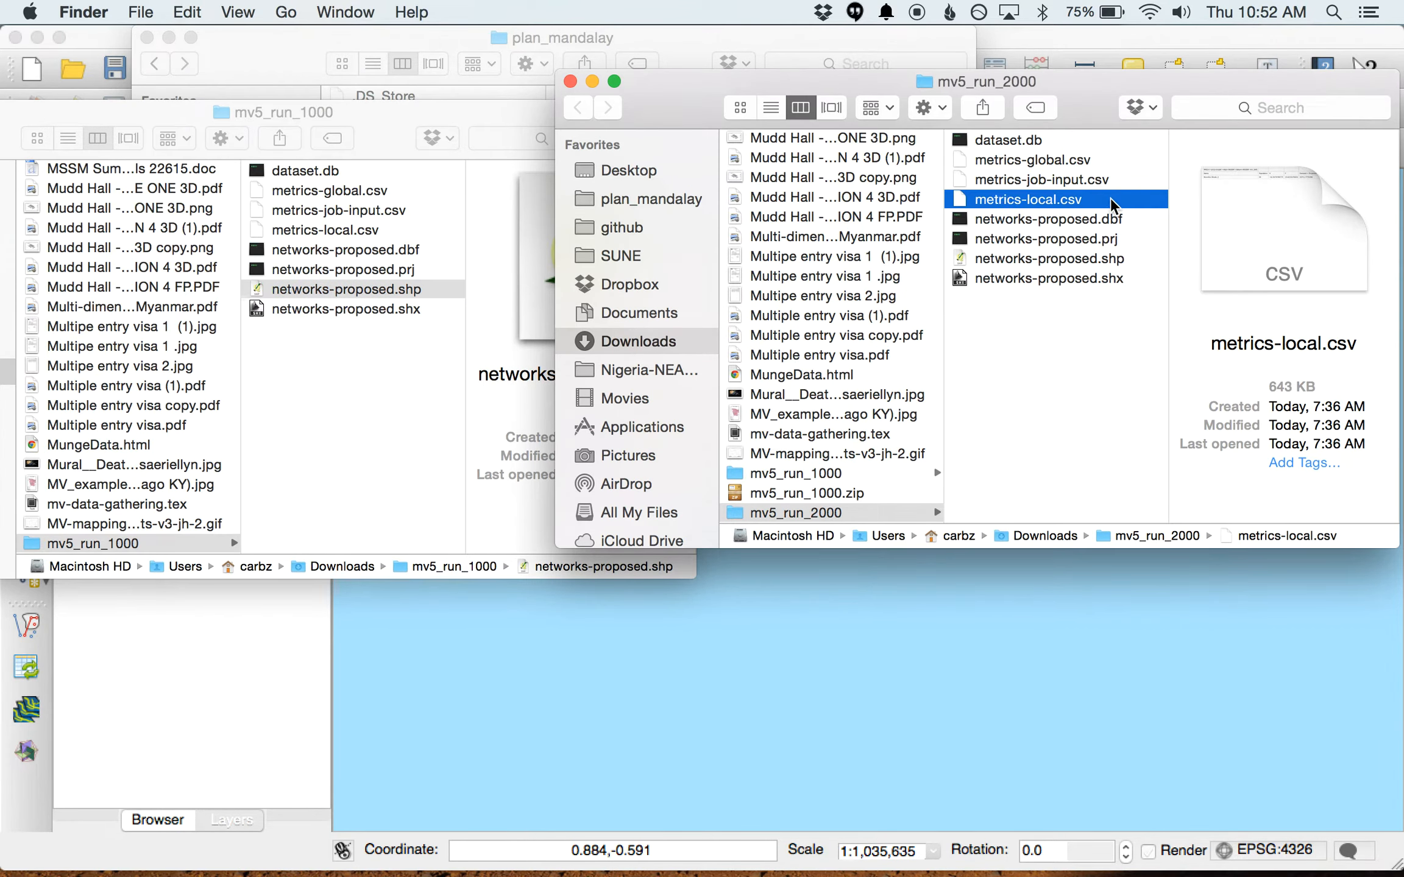
click(1077, 263)
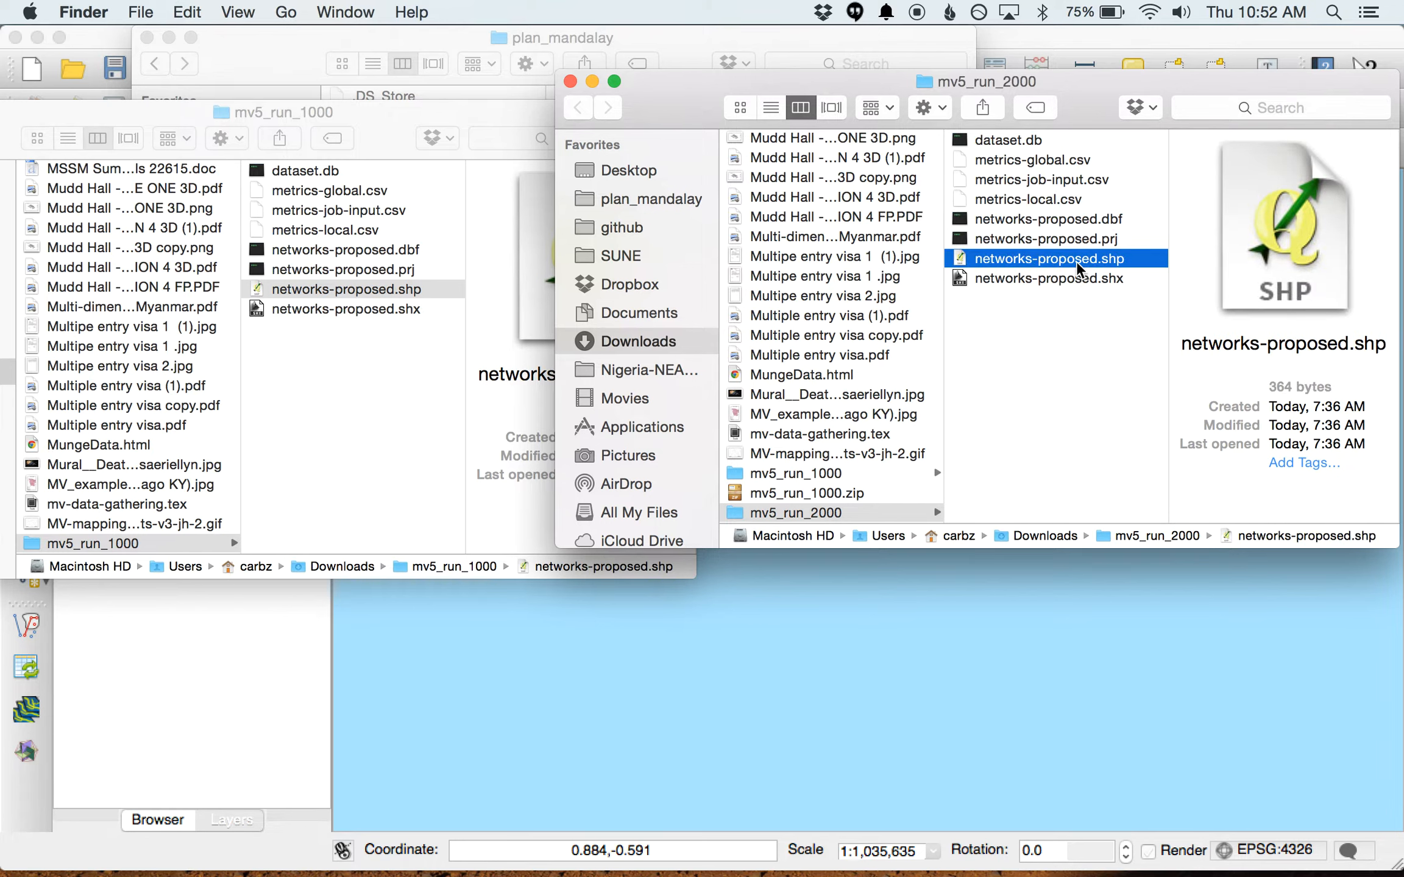
click(443, 288)
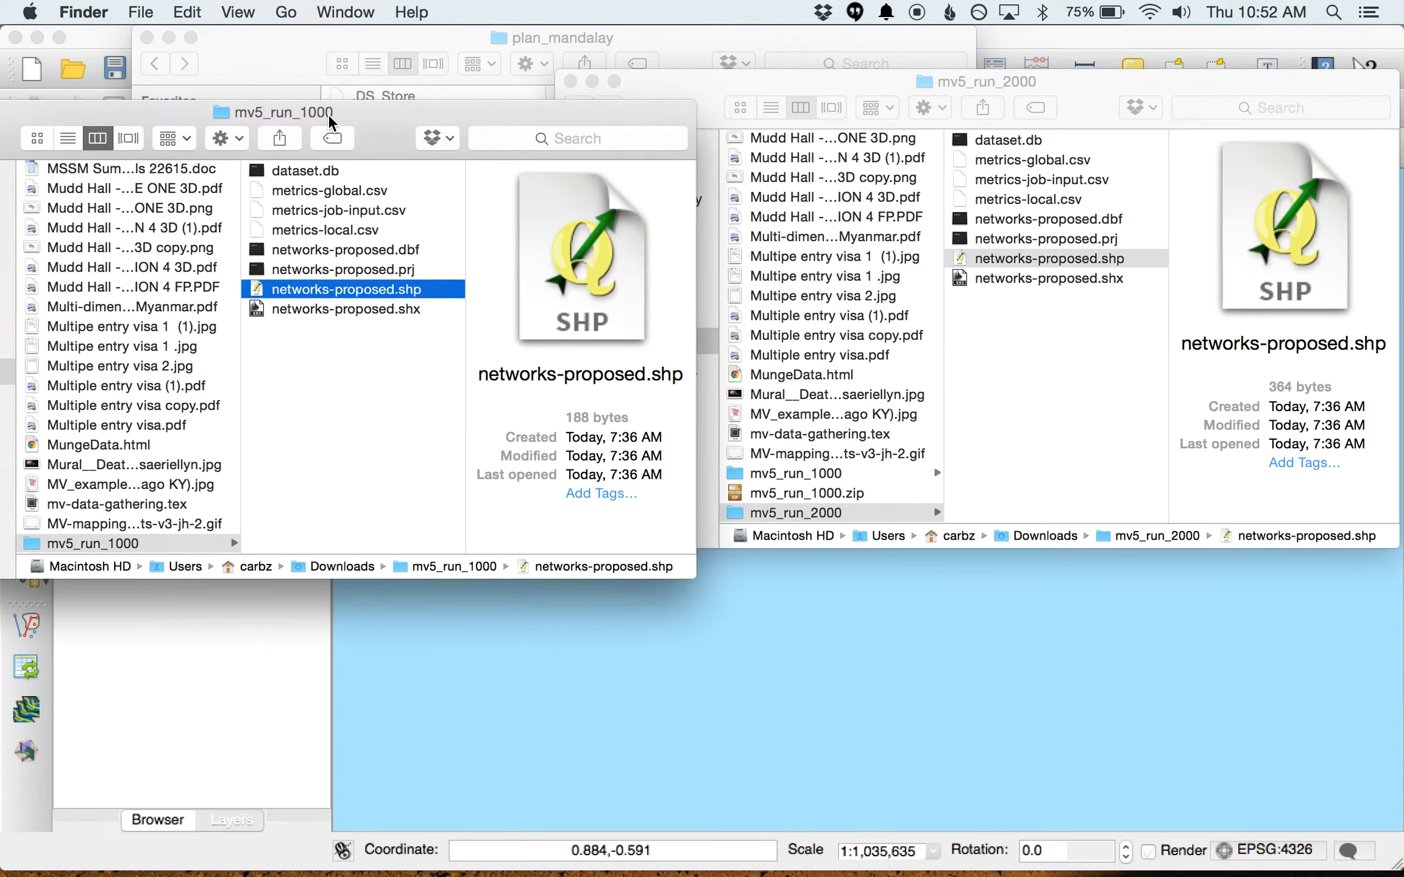
- Switch to QGIS and start a delimited text layer using metrics-local.csv from the mv5_run_2000 folder in Downloads
click(94, 38)
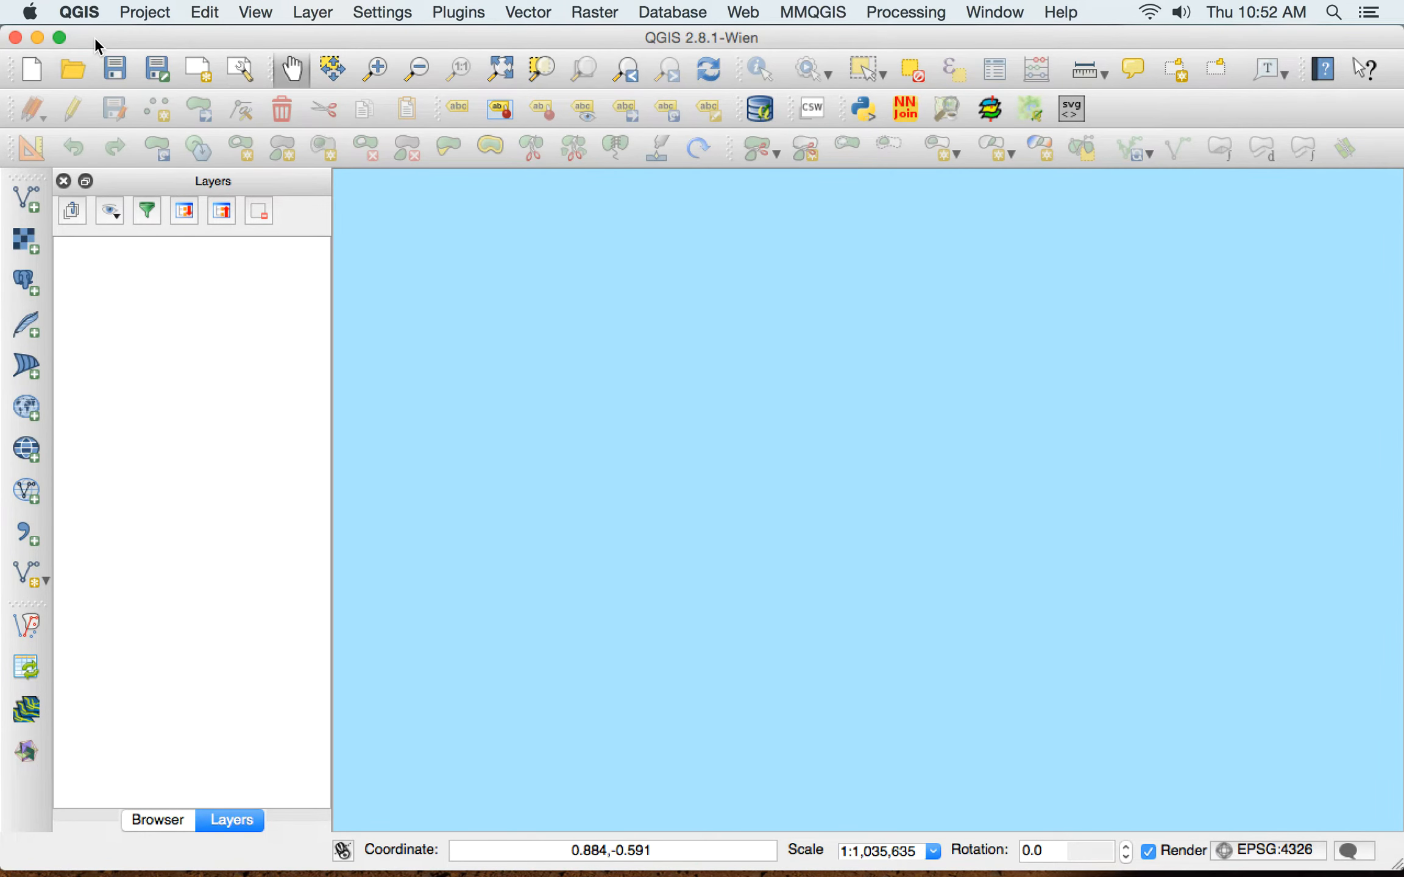
click(312, 12)
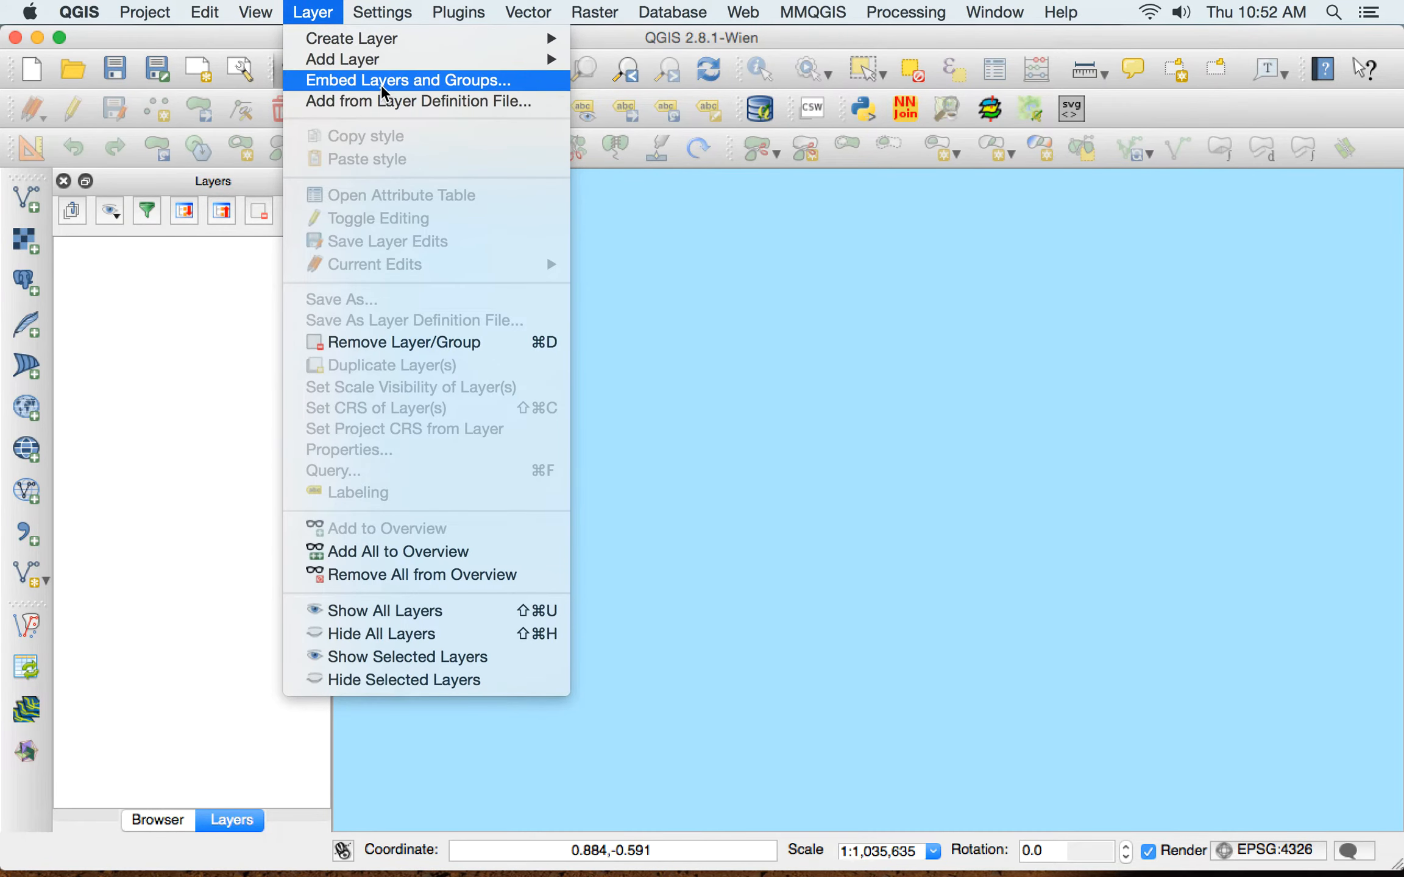
mouse_move(407, 59)
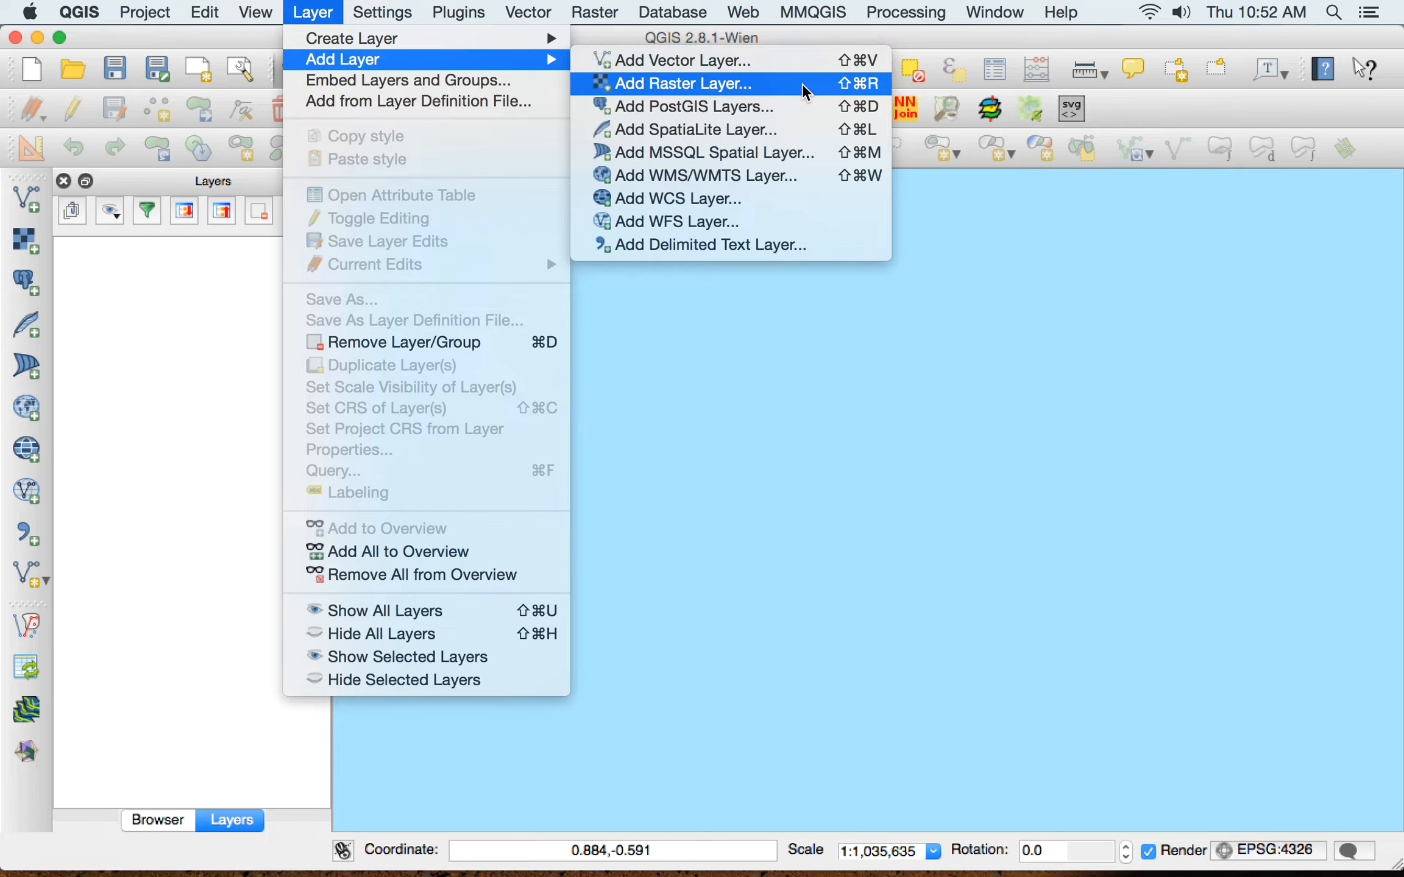
click(822, 244)
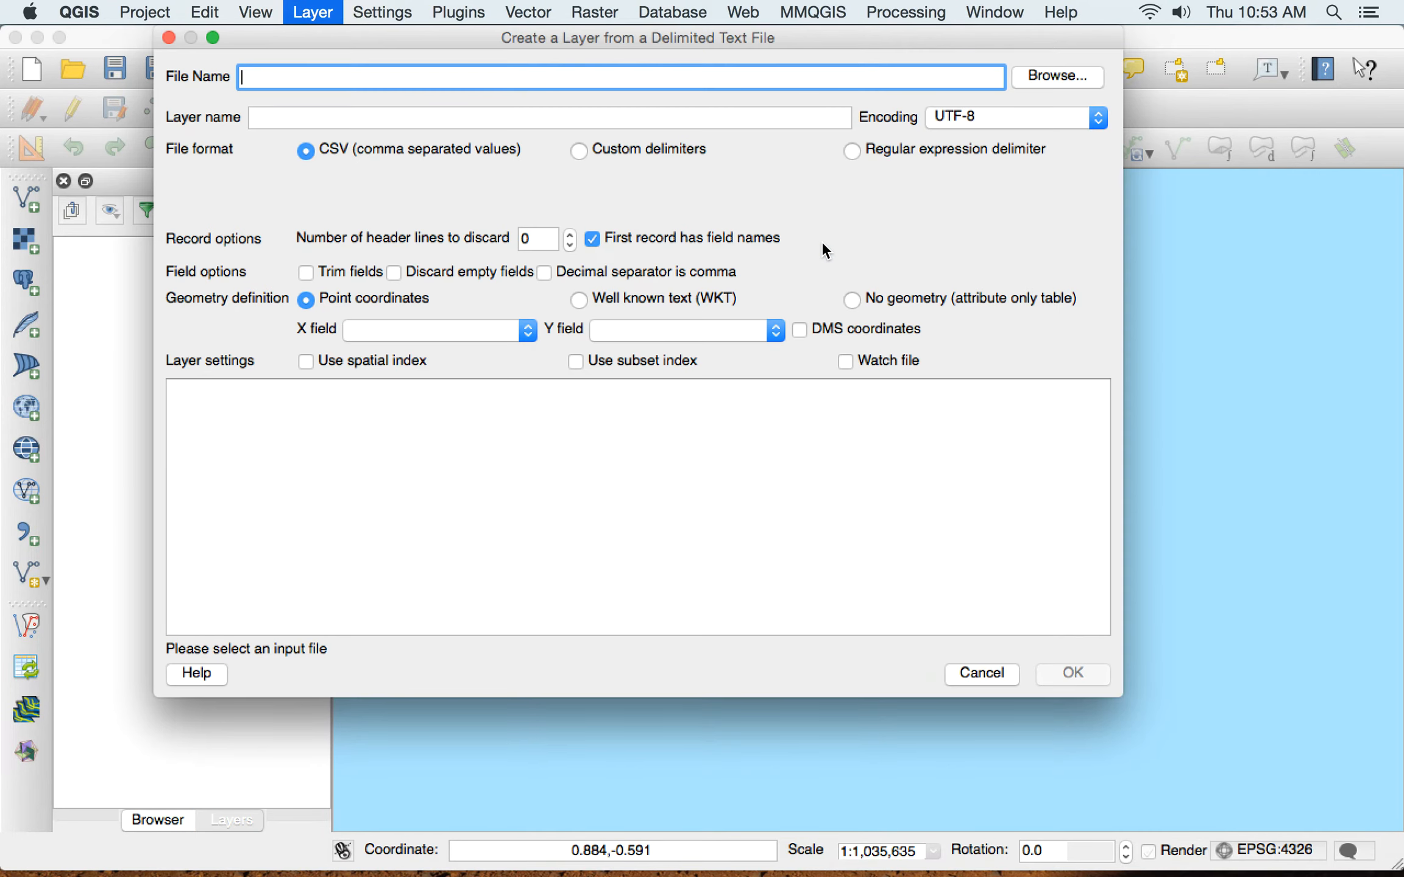
click(1035, 81)
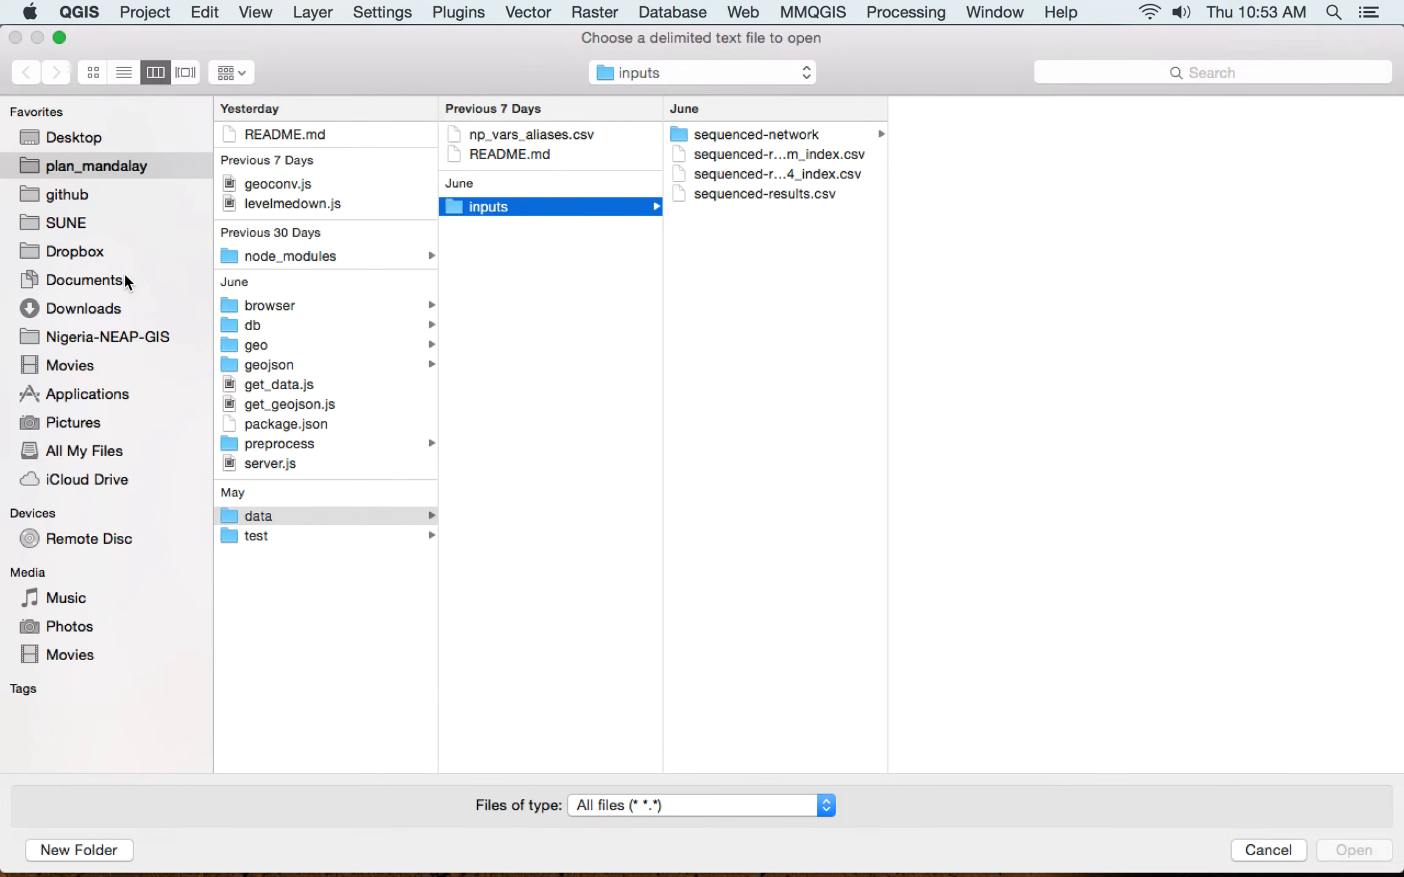
click(115, 306)
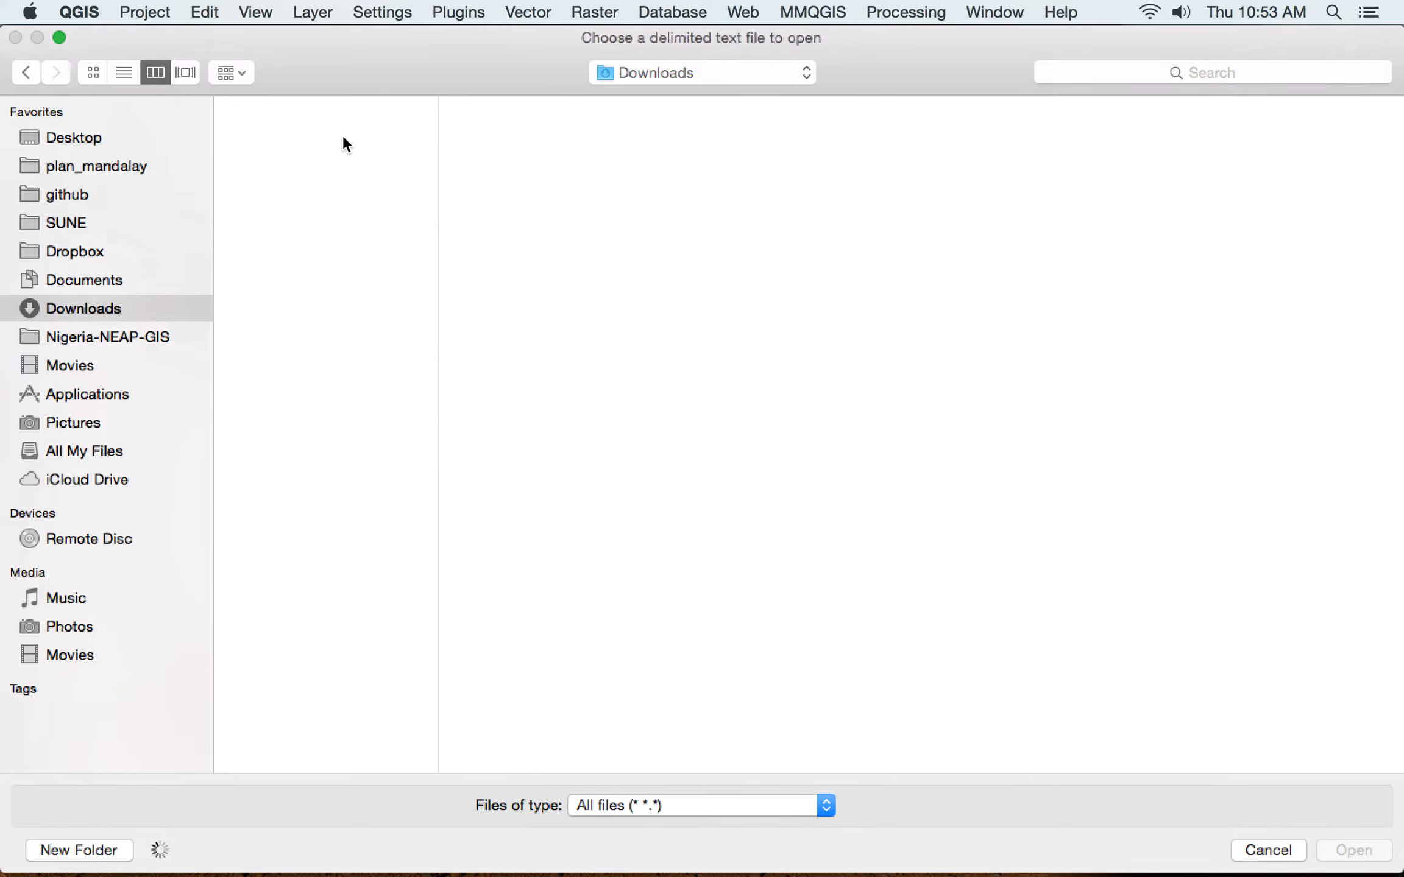
click(331, 173)
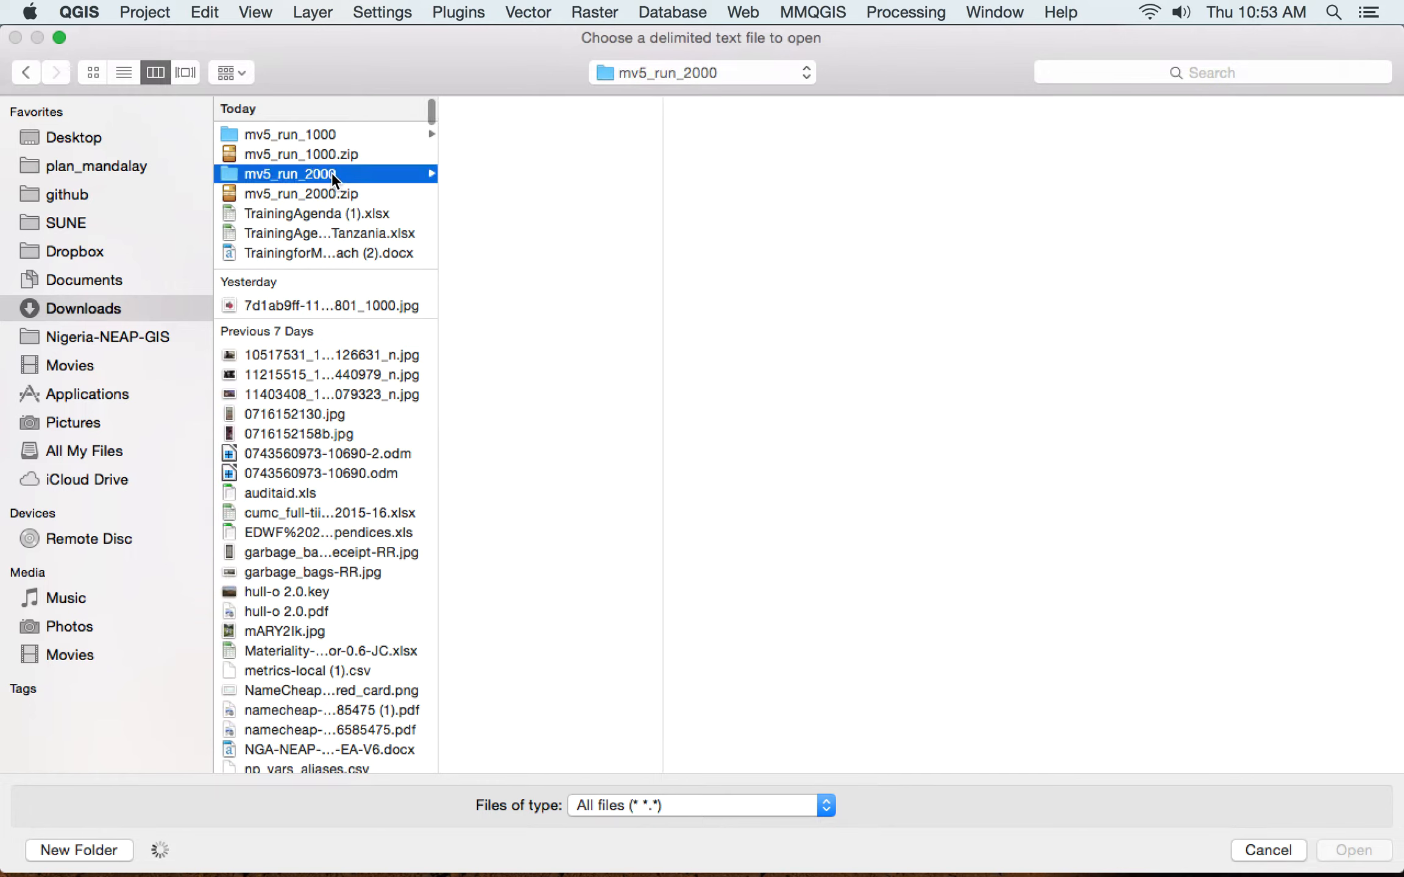
click(536, 193)
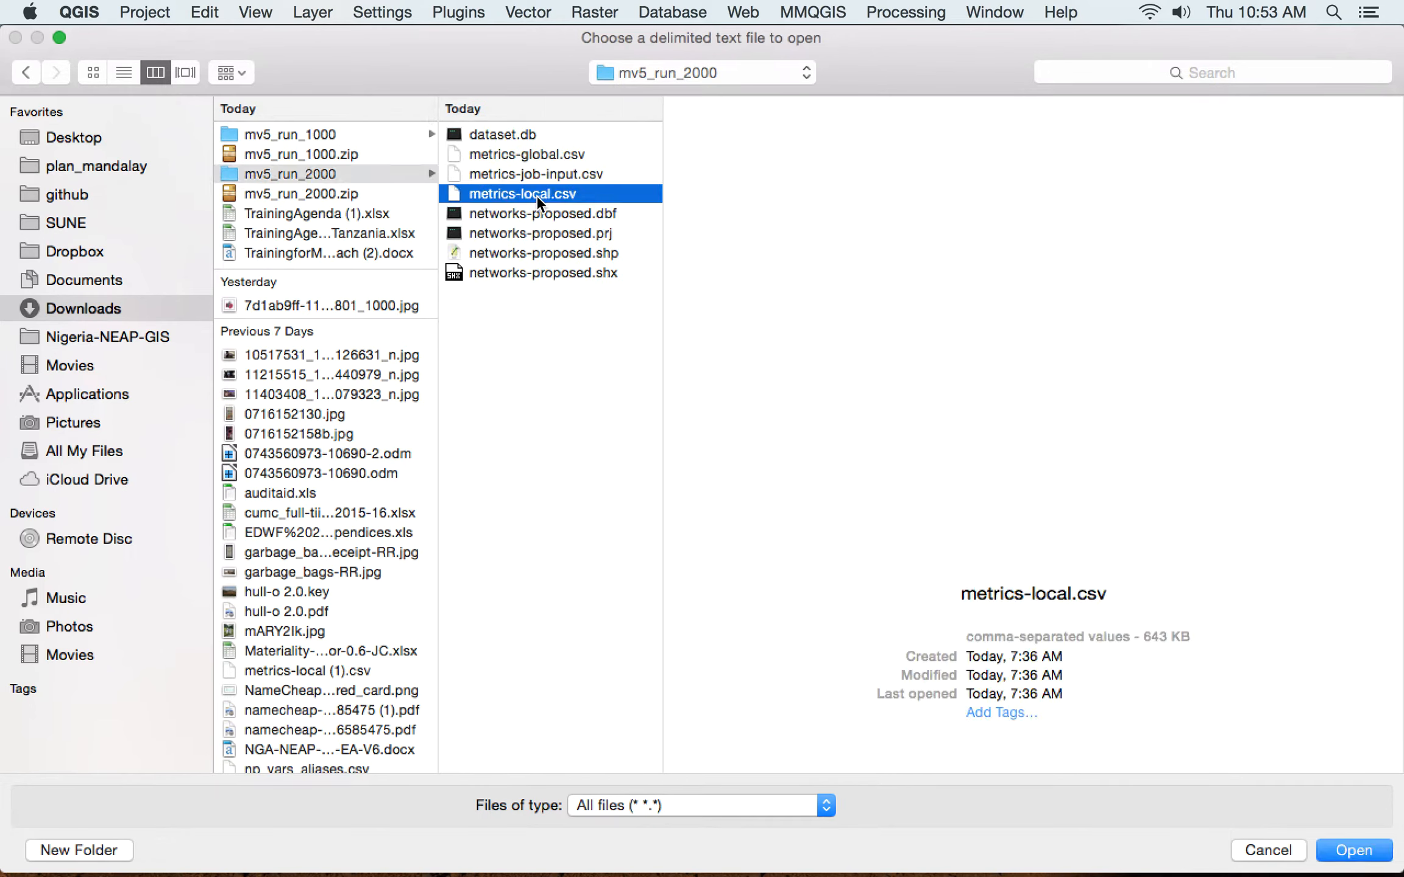
double_click(536, 194)
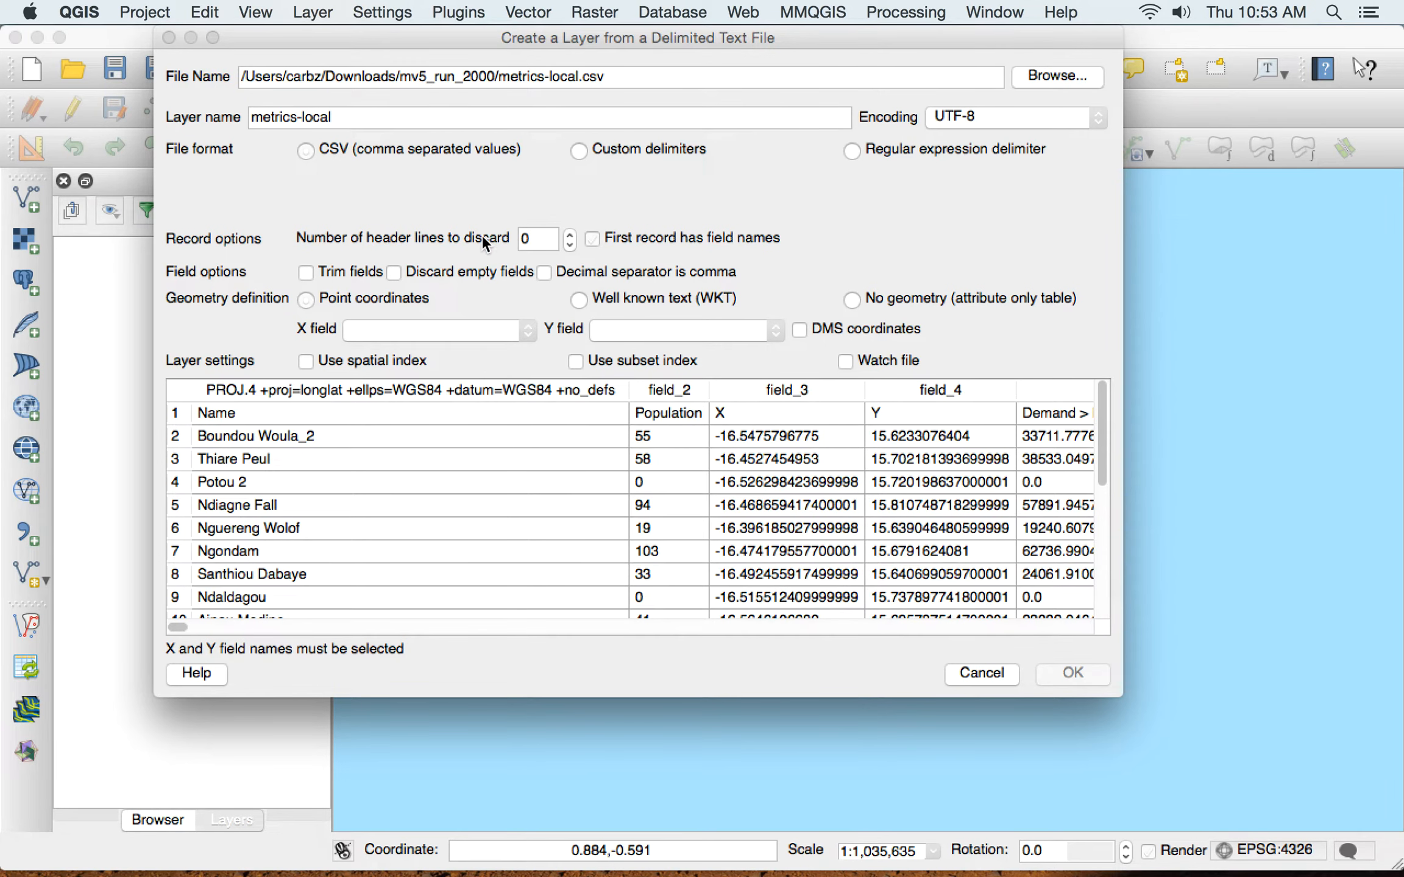
- Set the number of header lines to discard to 1 and check the records and columns in the preview
click(570, 233)
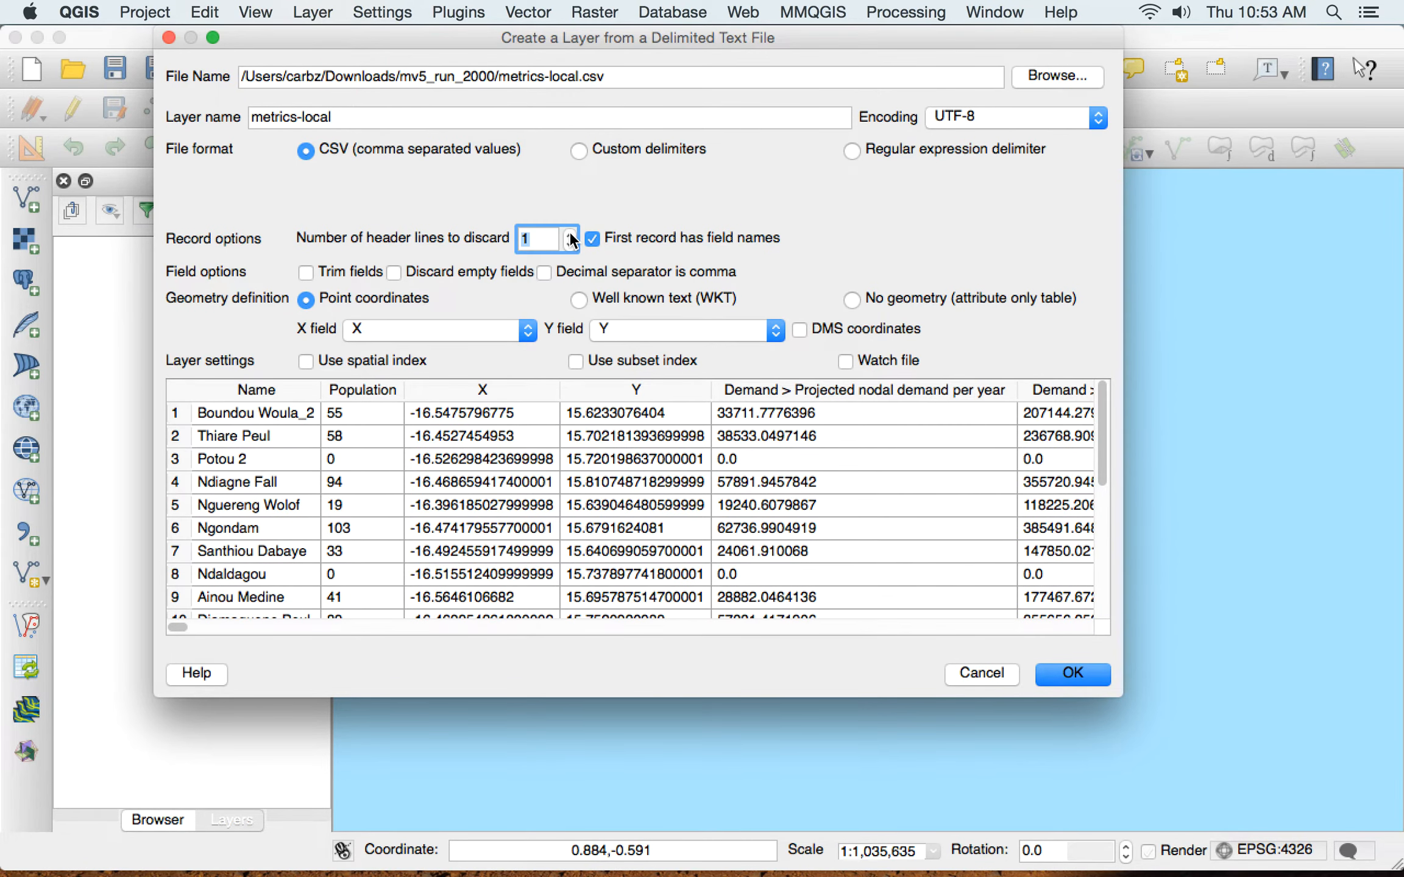
click(570, 244)
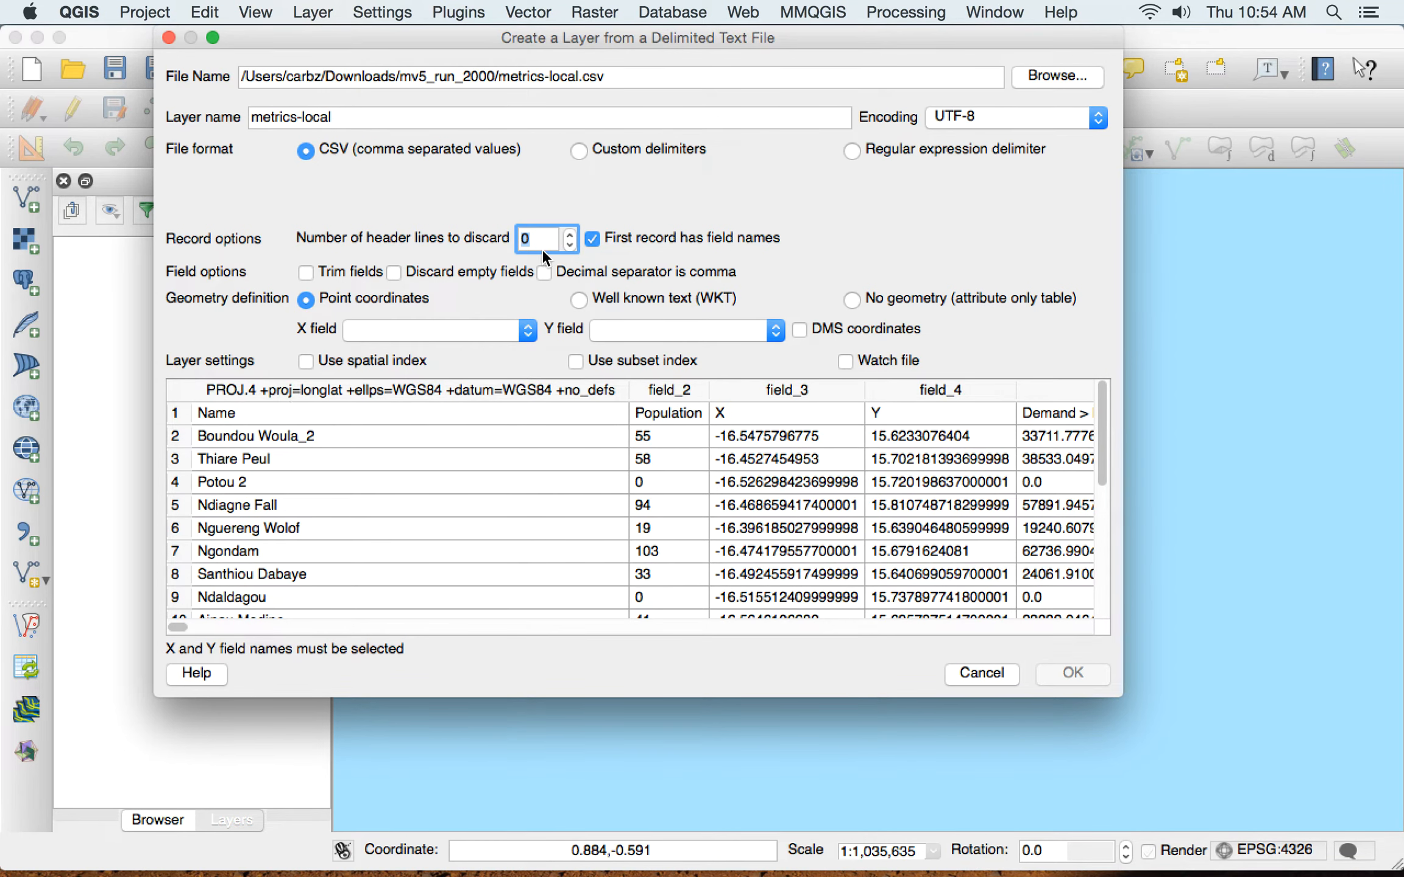
click(569, 234)
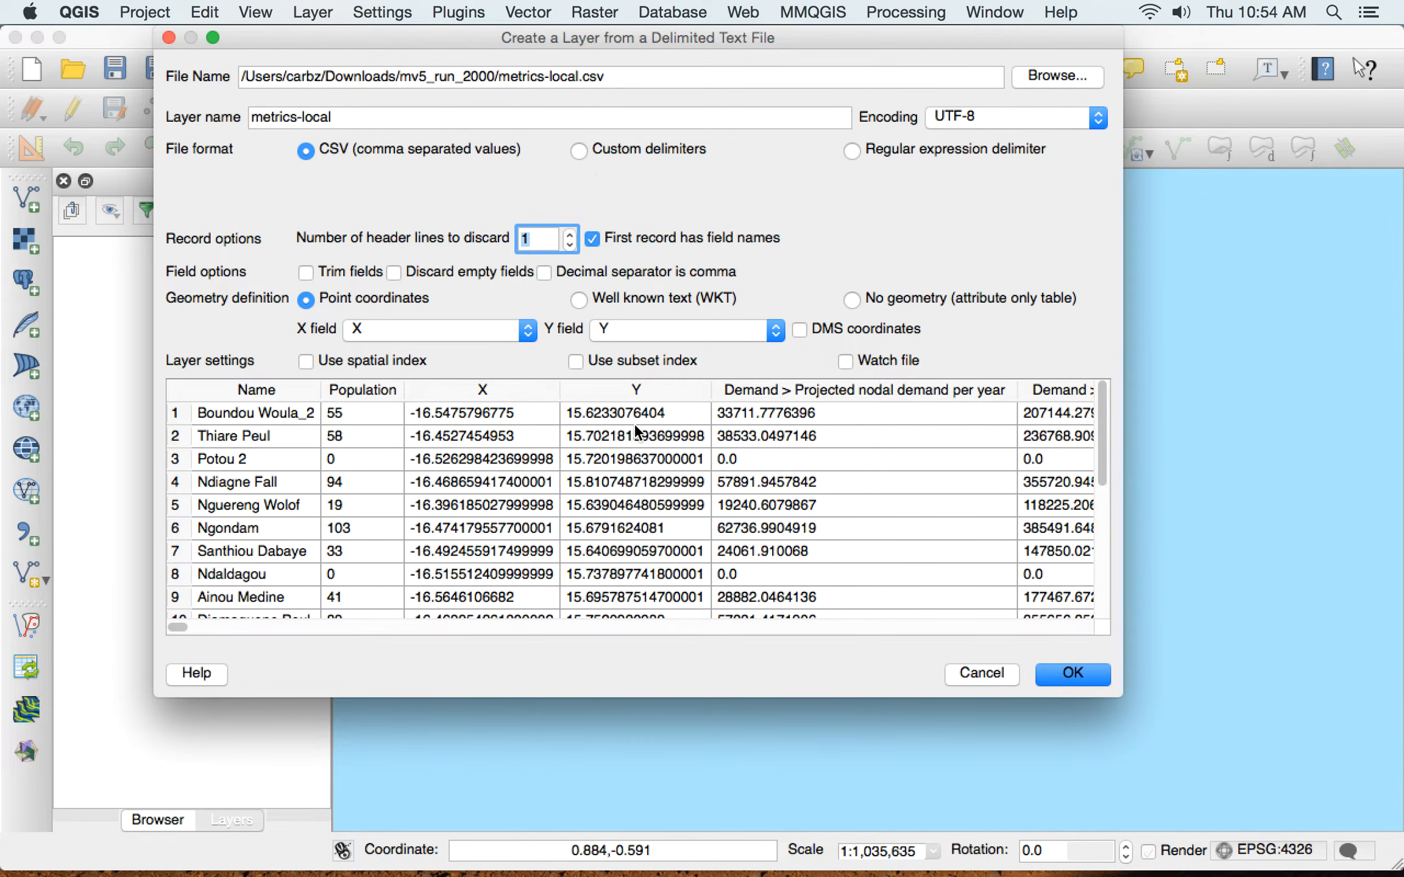
scroll(577, 507, right, 5)
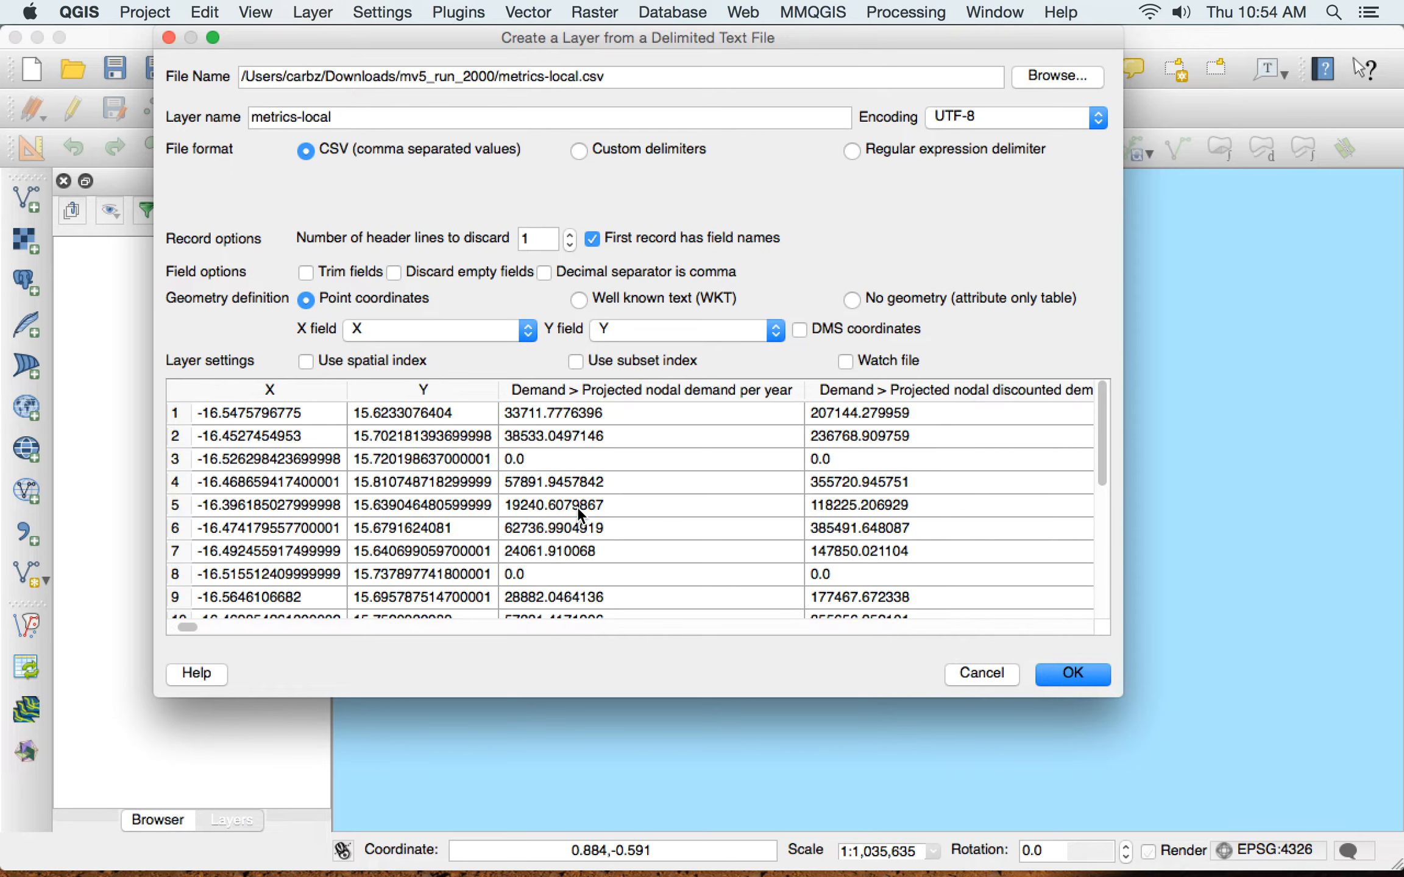
scroll(577, 507, right, 4)
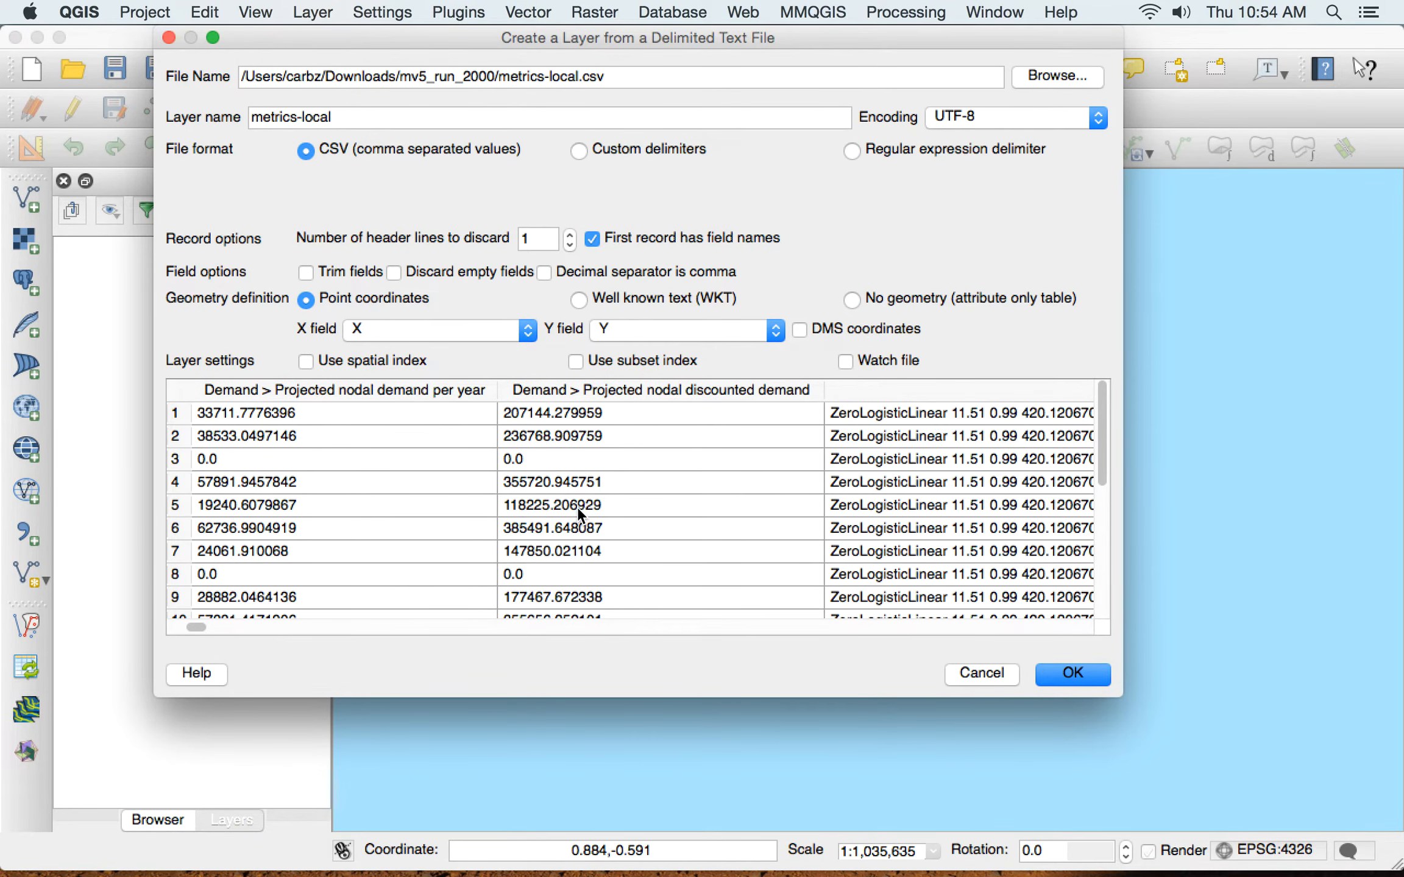
scroll(577, 507, right, 3)
scroll(577, 507, left, 10)
scroll(577, 506, down, 1)
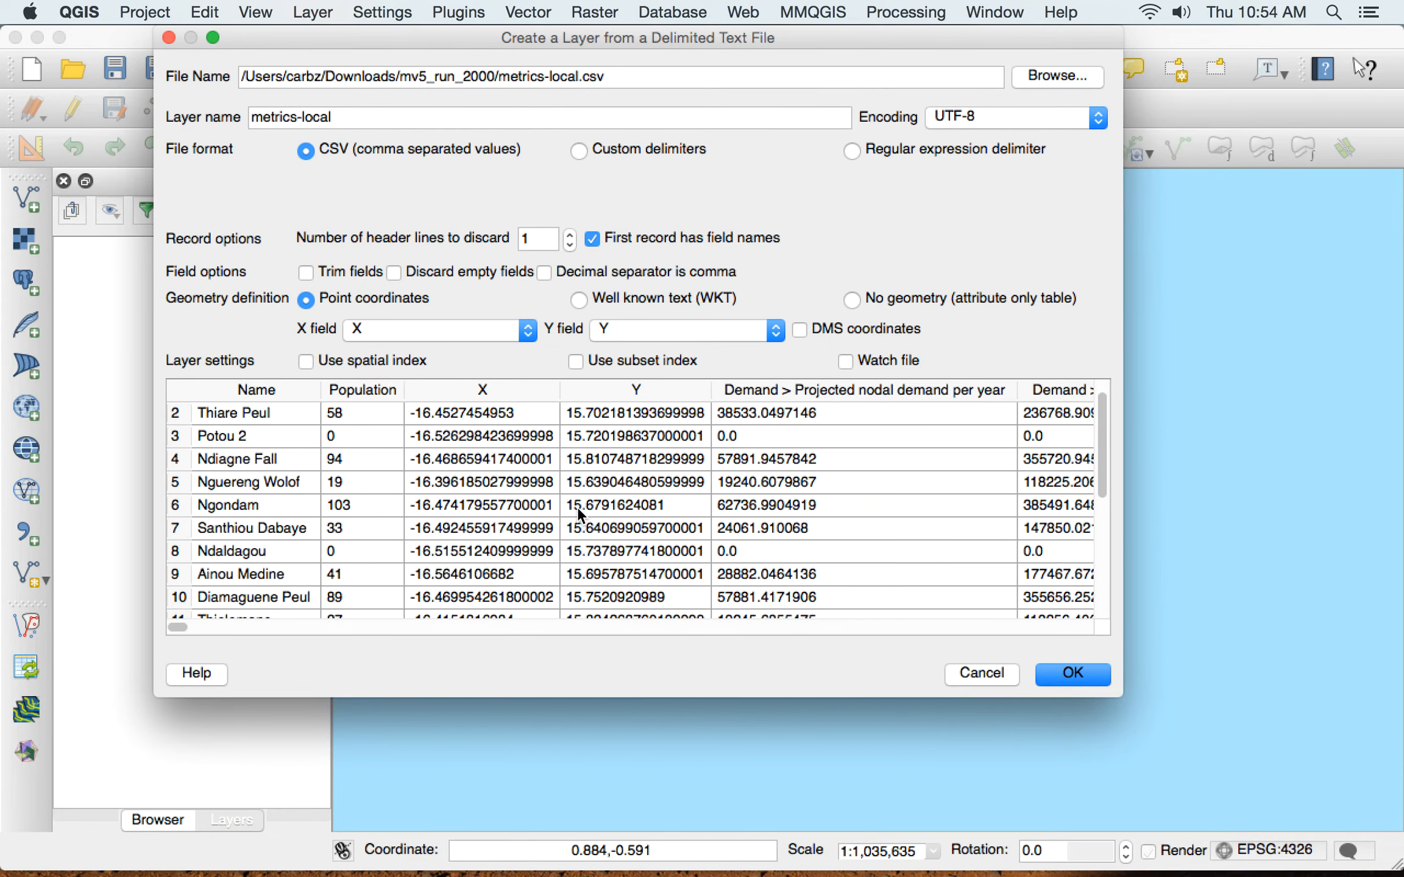
scroll(577, 507, up, 1)
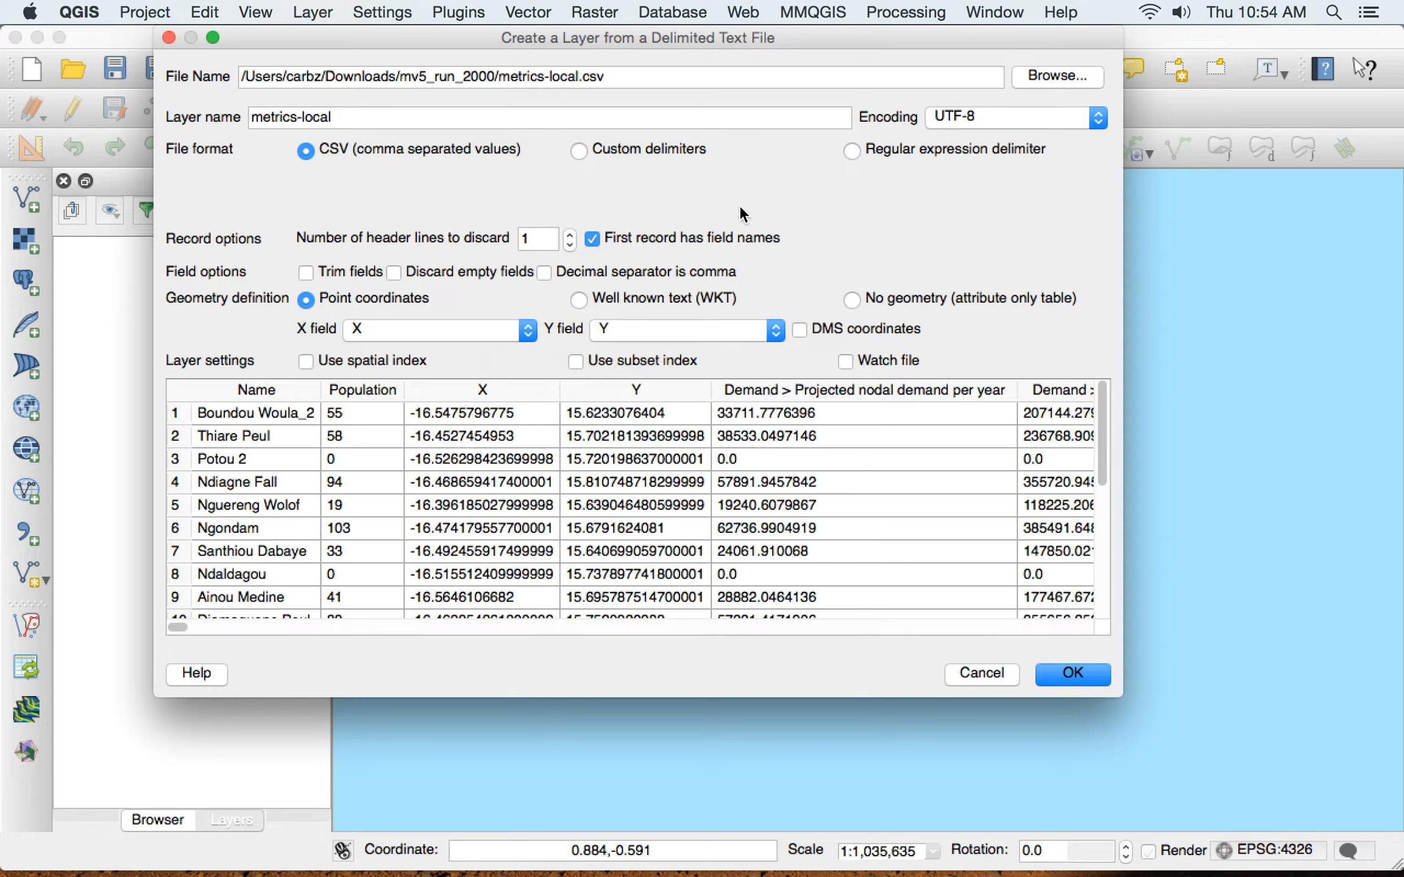
- Create the metrics-local point layer with WGS 84 (EPSG:4326) as its coordinate reference system
click(1056, 661)
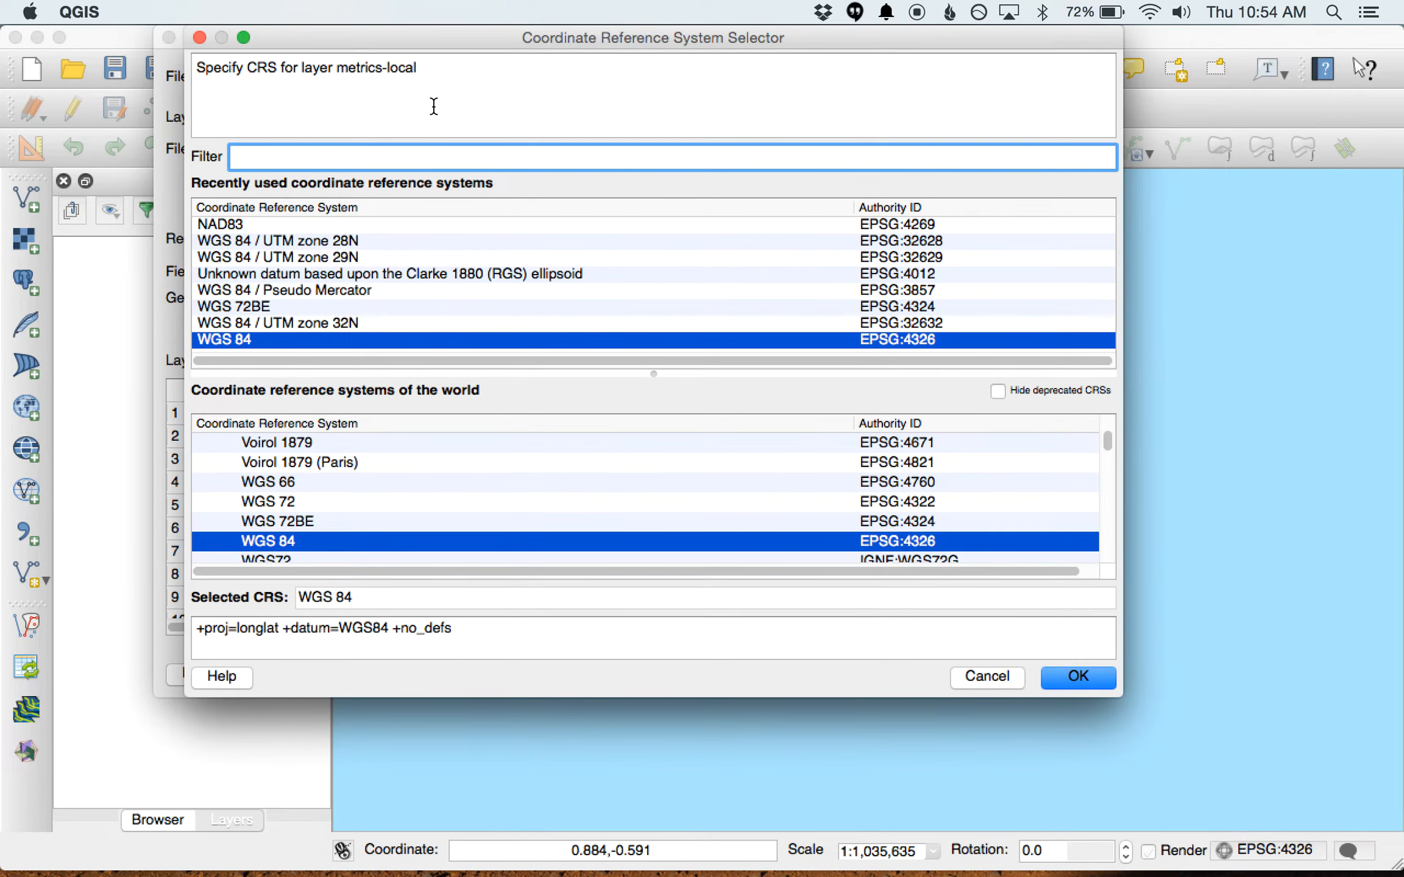
drag(447, 37, 414, 70)
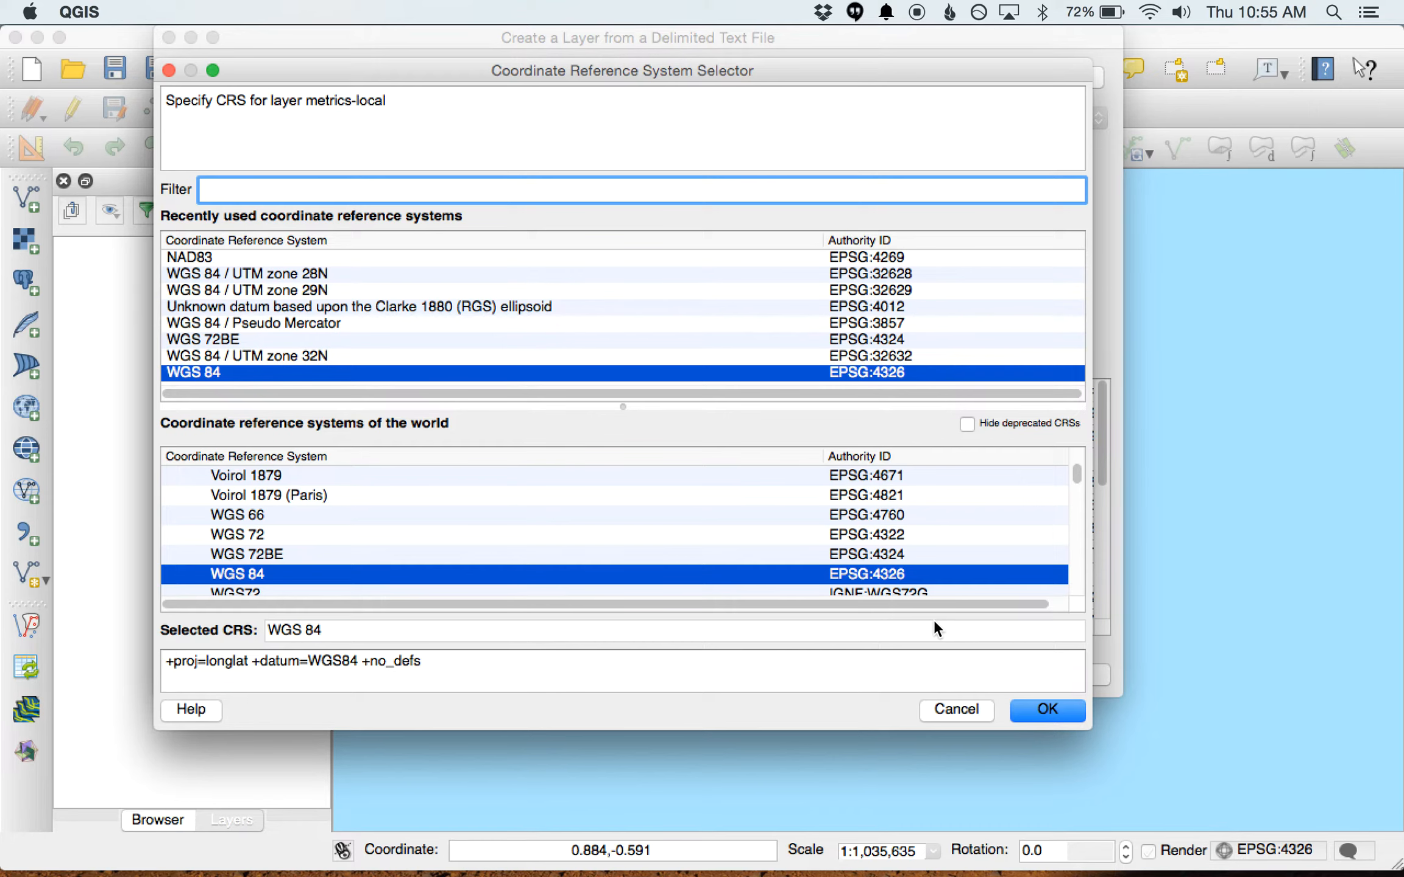
click(1043, 716)
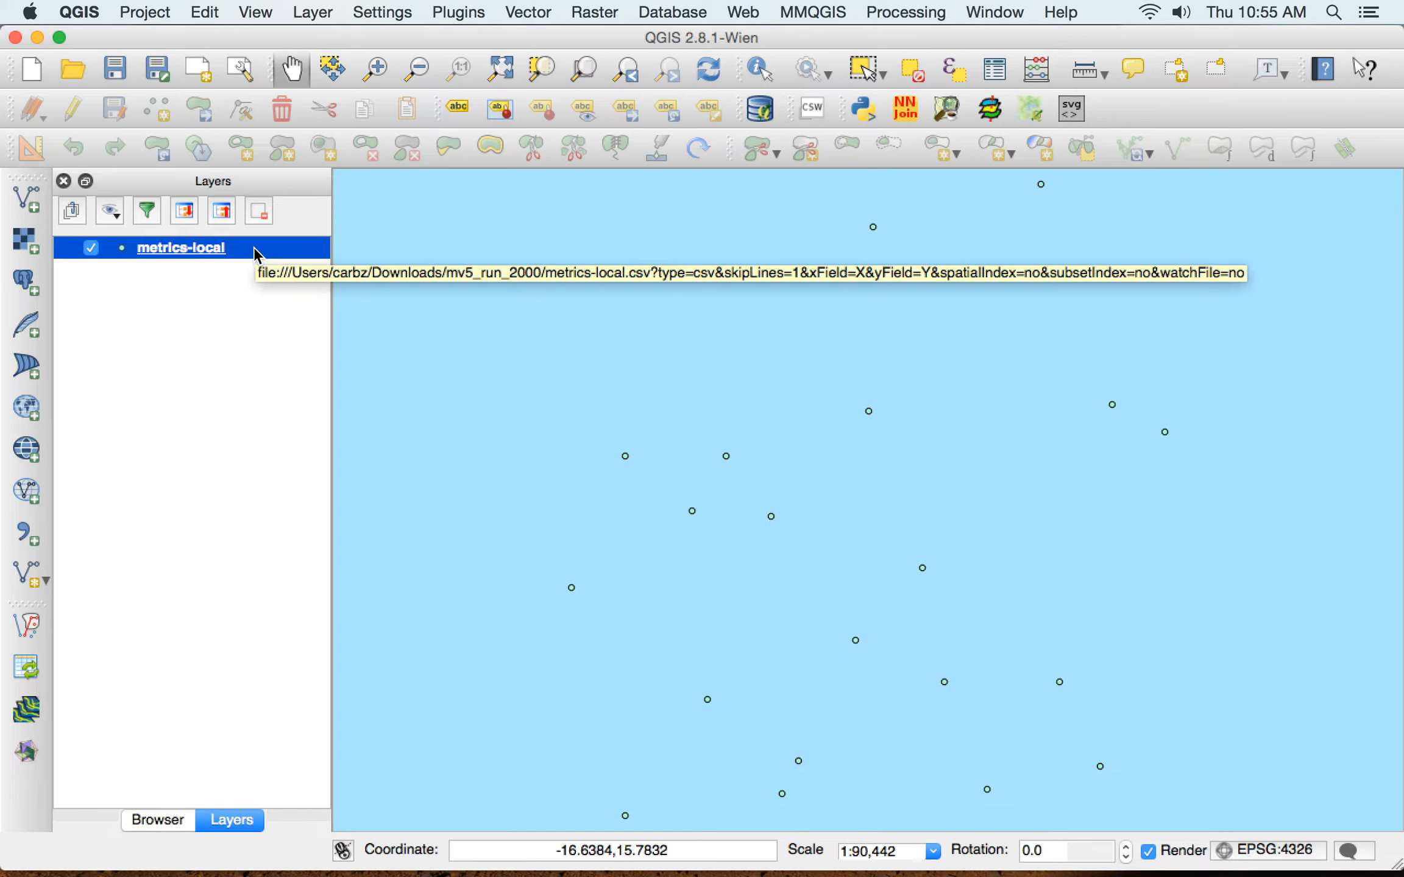
- Close the Layers panel so that the map canvas takes its space
click(309, 10)
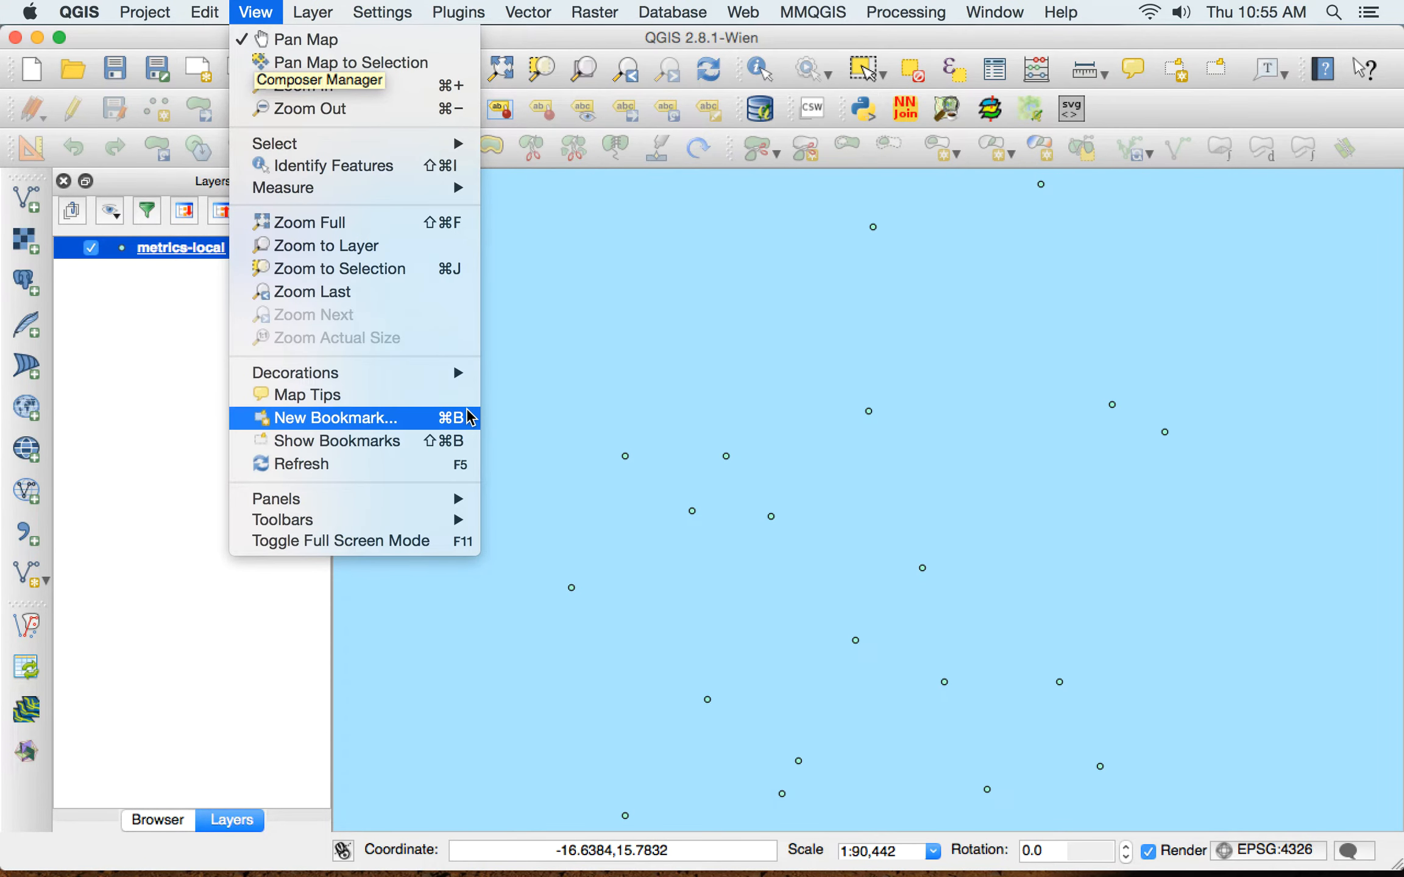
click(63, 378)
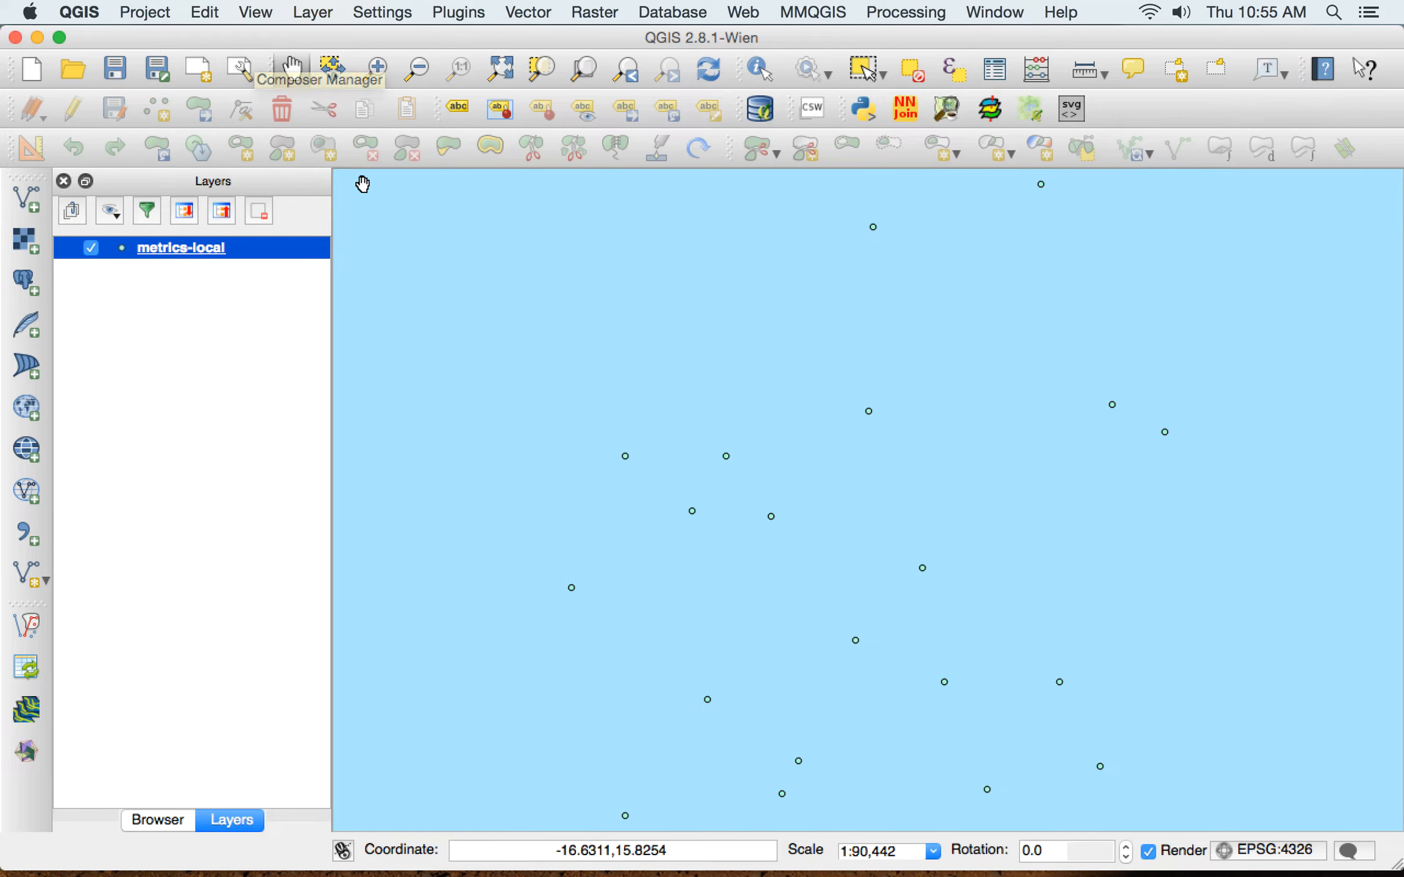
click(63, 181)
click(64, 181)
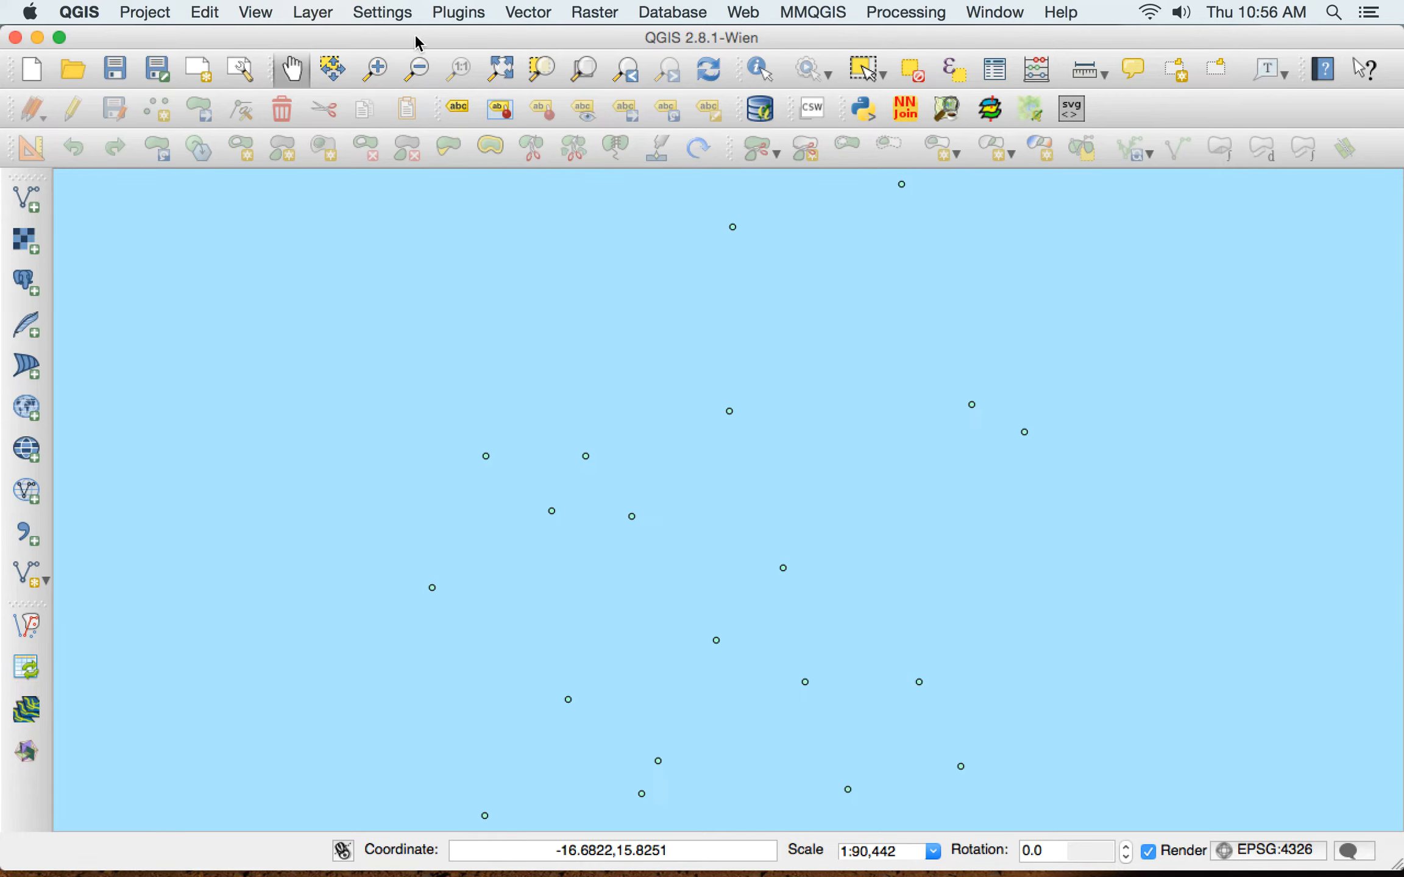
- Show the Layers panel again beside the map canvas
click(270, 11)
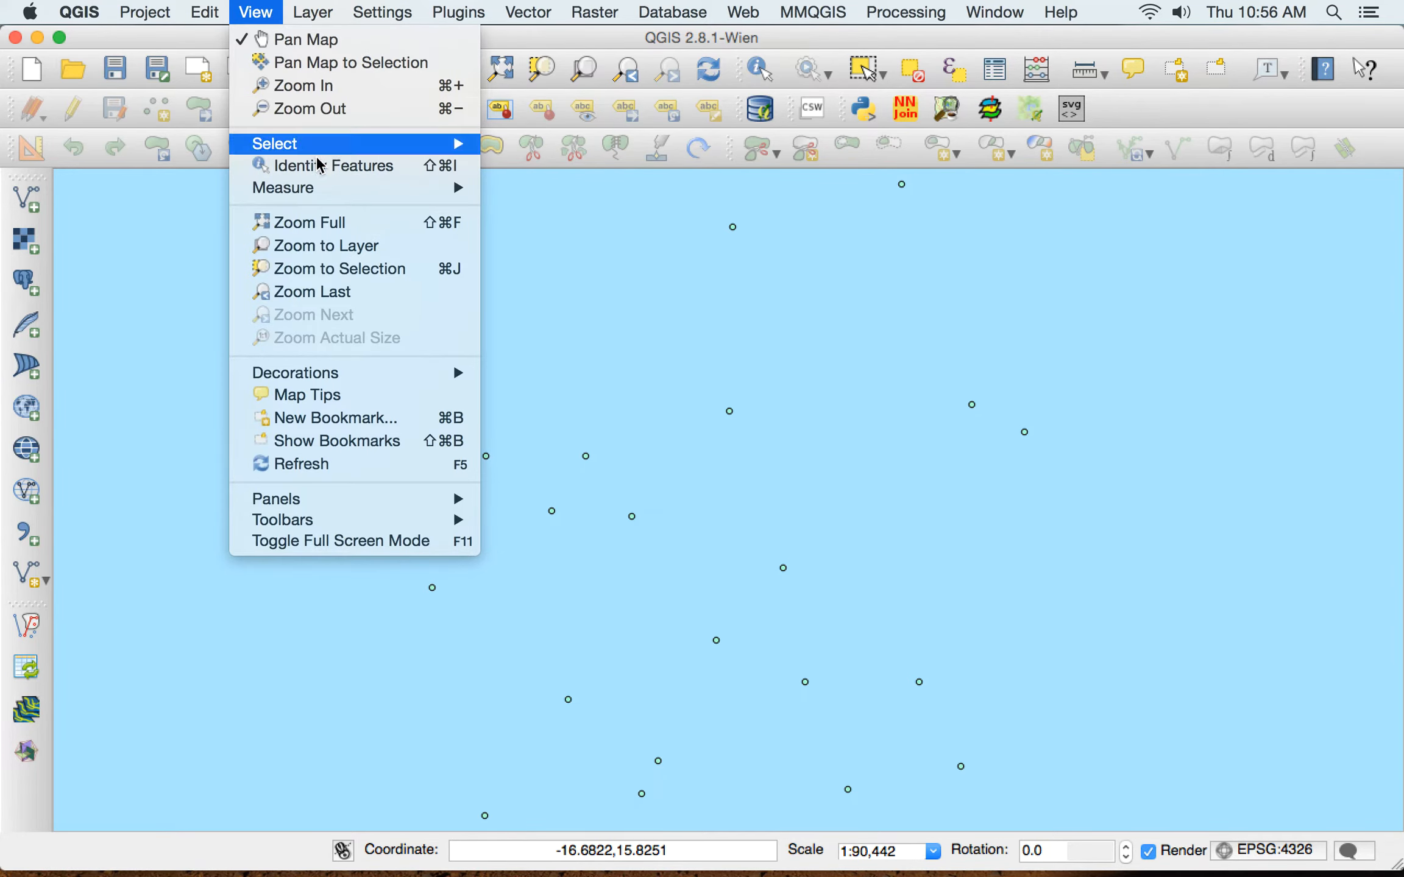
key(Down)
key(Down)
key(Down)
key(Down)
key(Down)
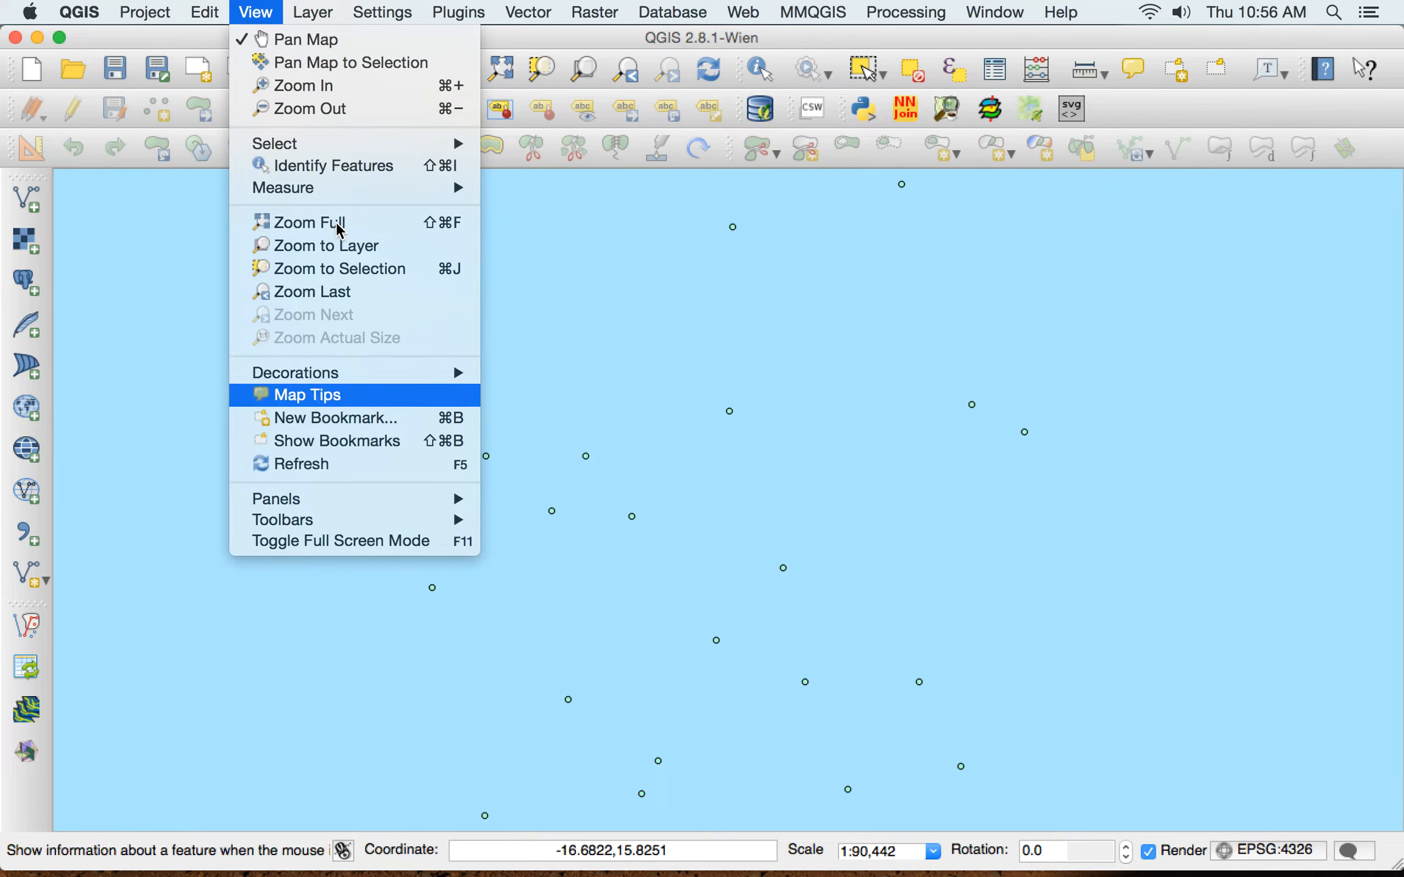
key(Down)
key(Down)
key(Down)
key(Down)
key(Down)
key(Up)
key(Right)
key(Right)
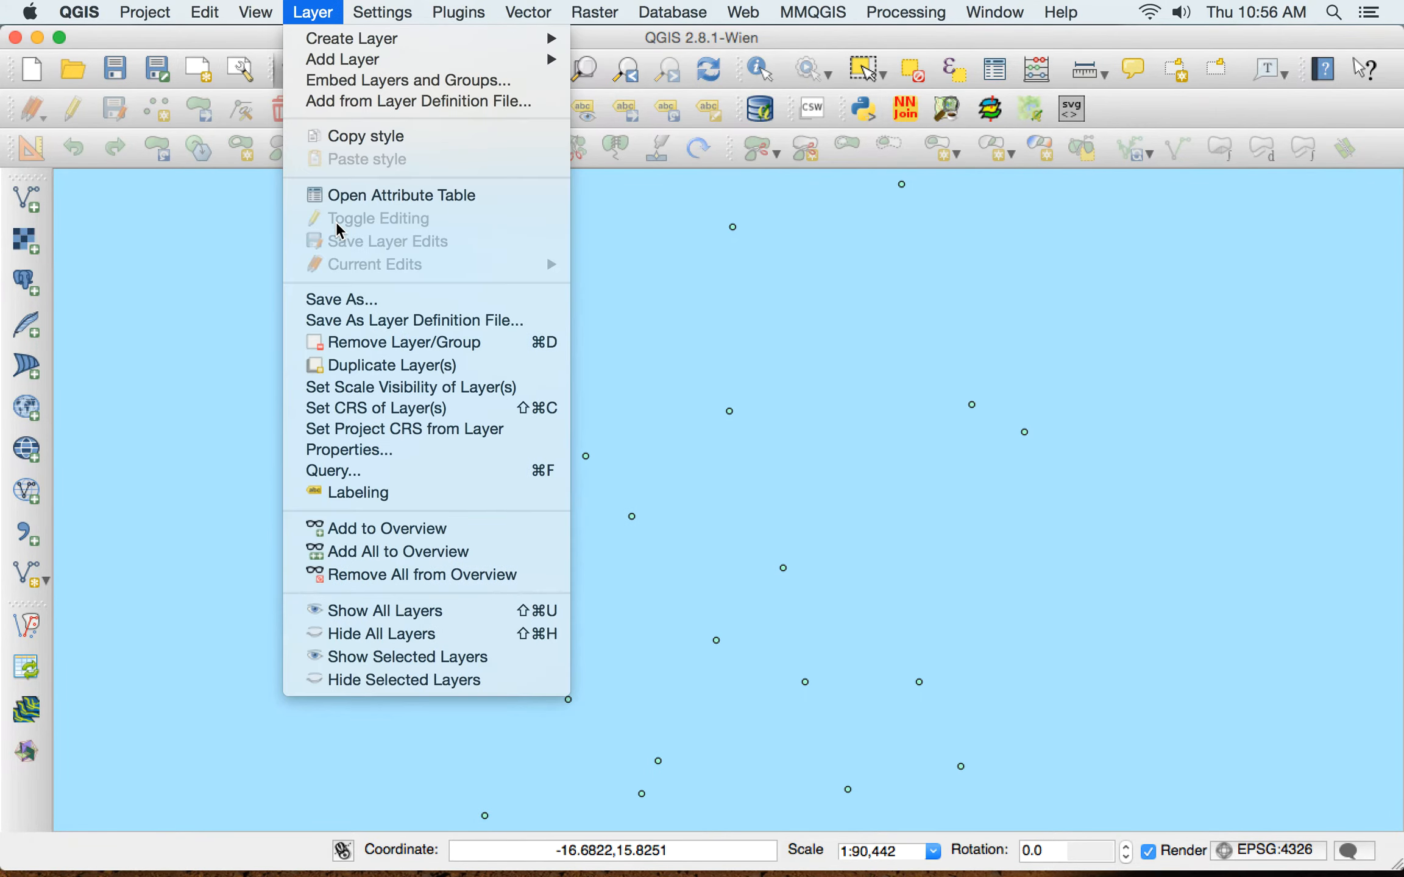
key(Left)
mouse_move(407, 500)
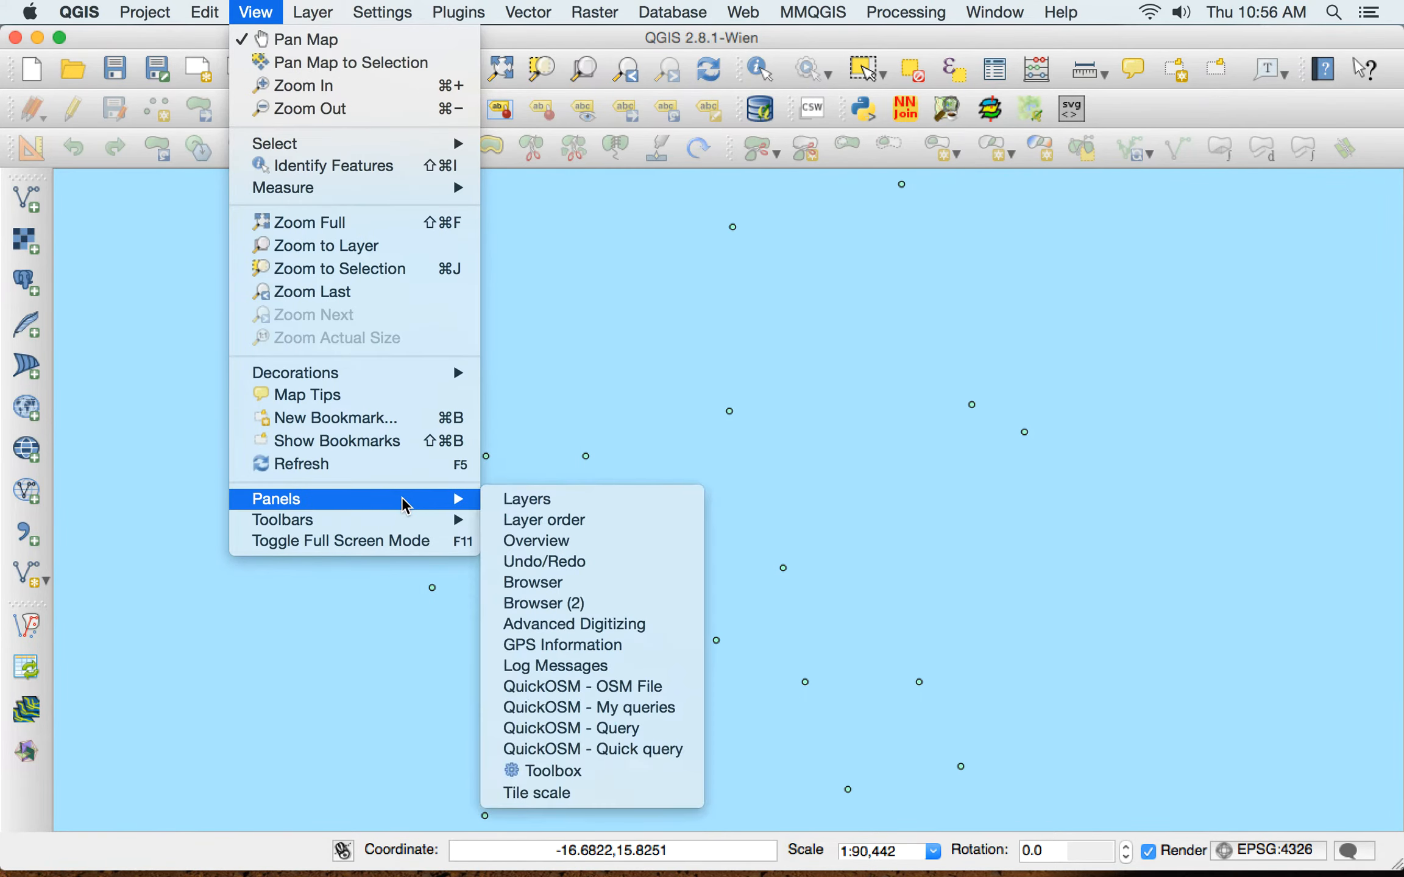
click(594, 503)
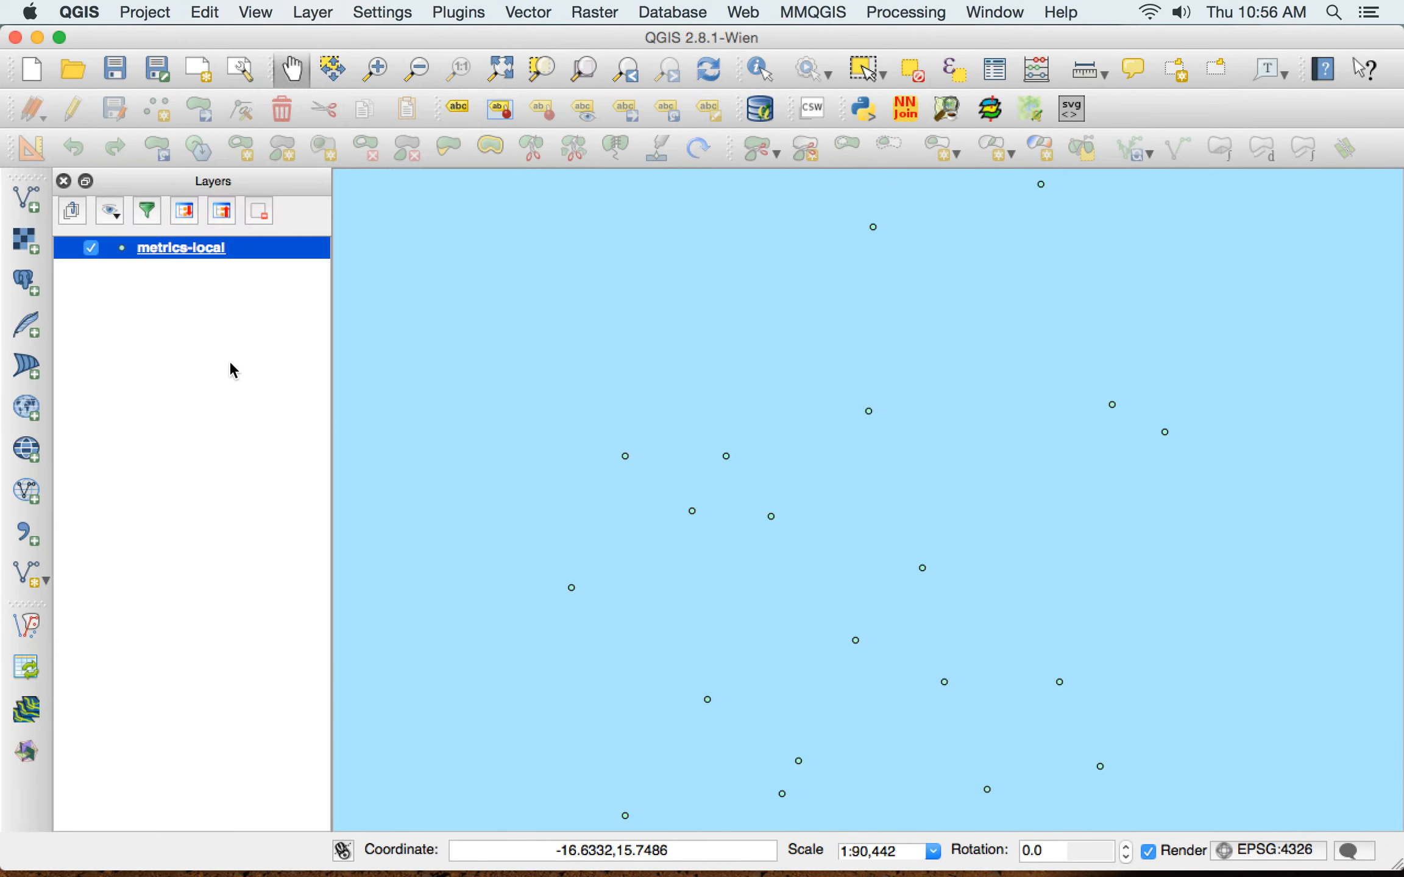
- Open the style properties of the metrics-local layer and switch its symbology from a single symbol to Categorized
right_click(275, 260)
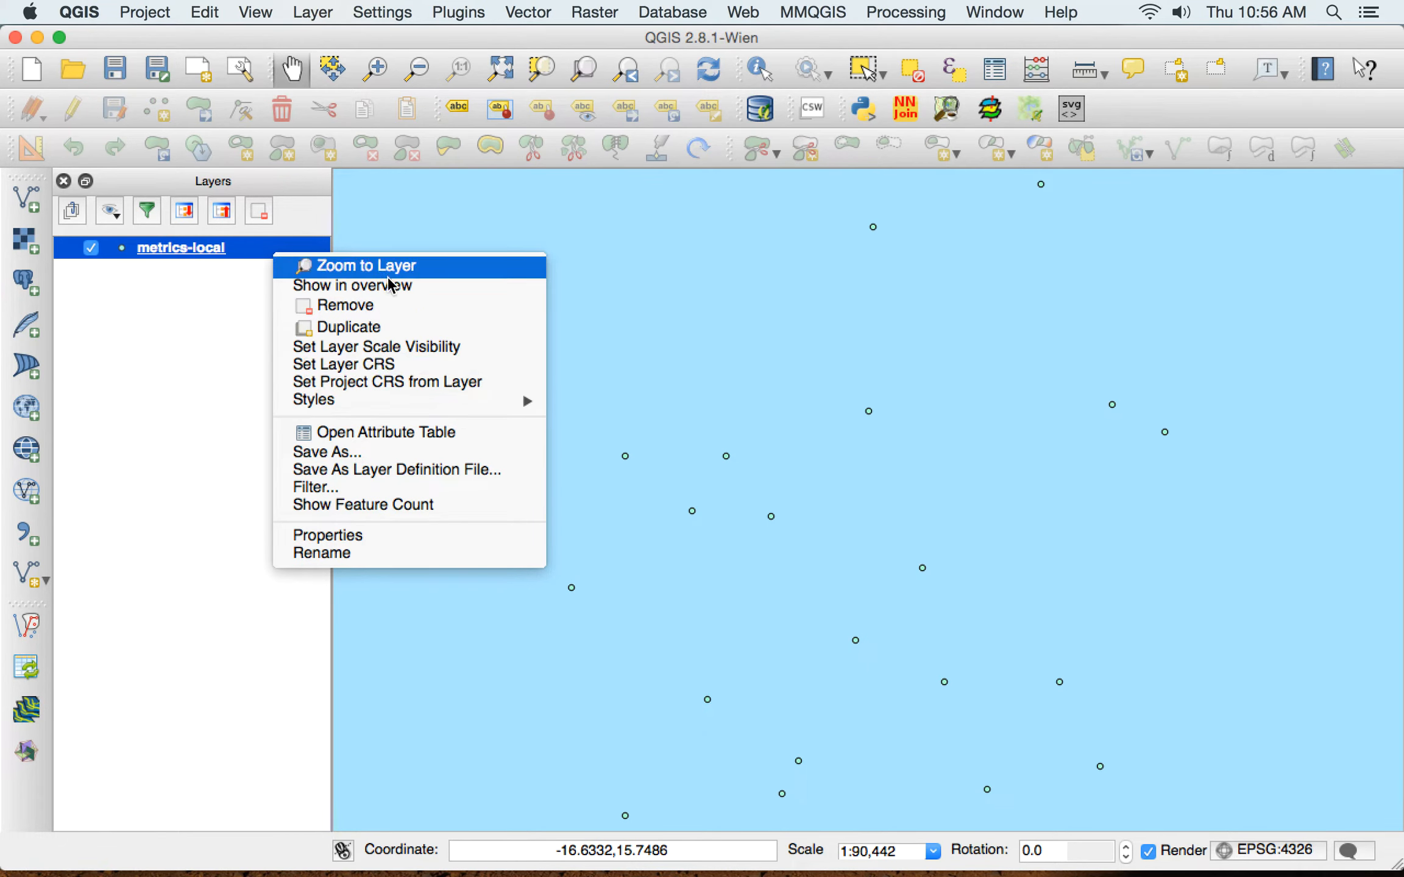
click(363, 536)
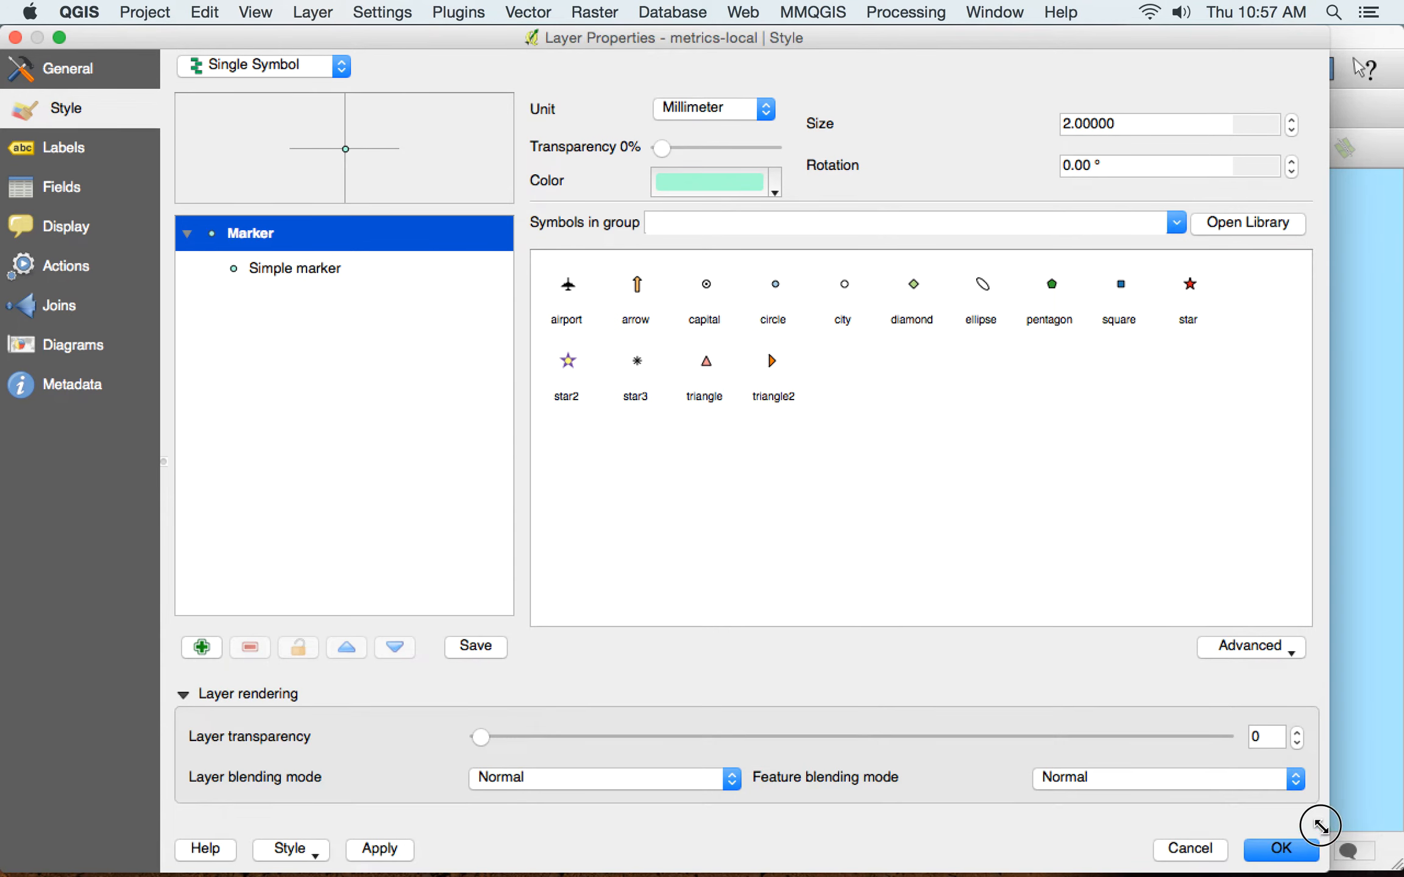
drag(1319, 827, 1290, 727)
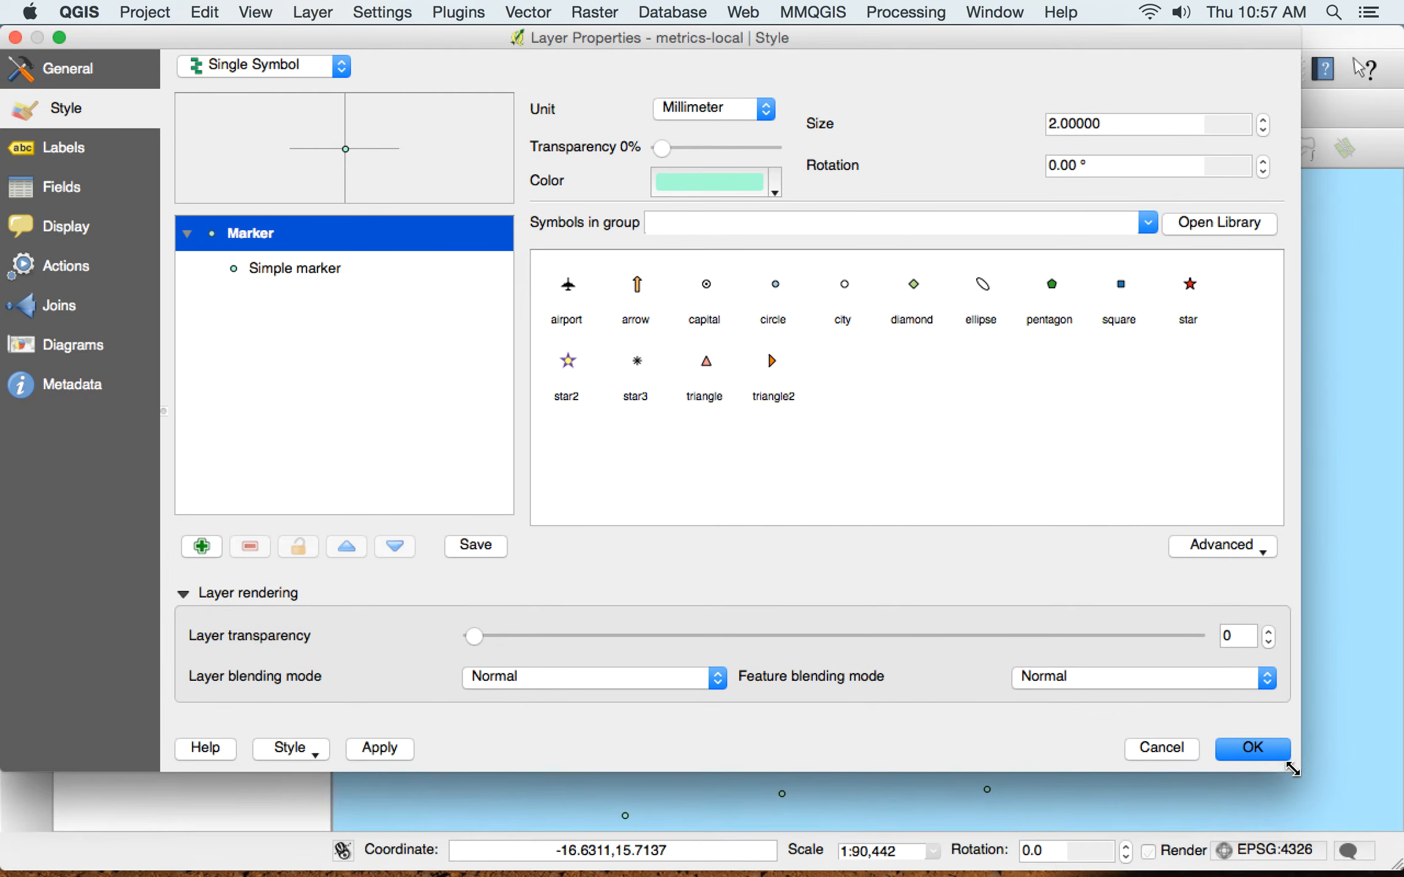
click(257, 69)
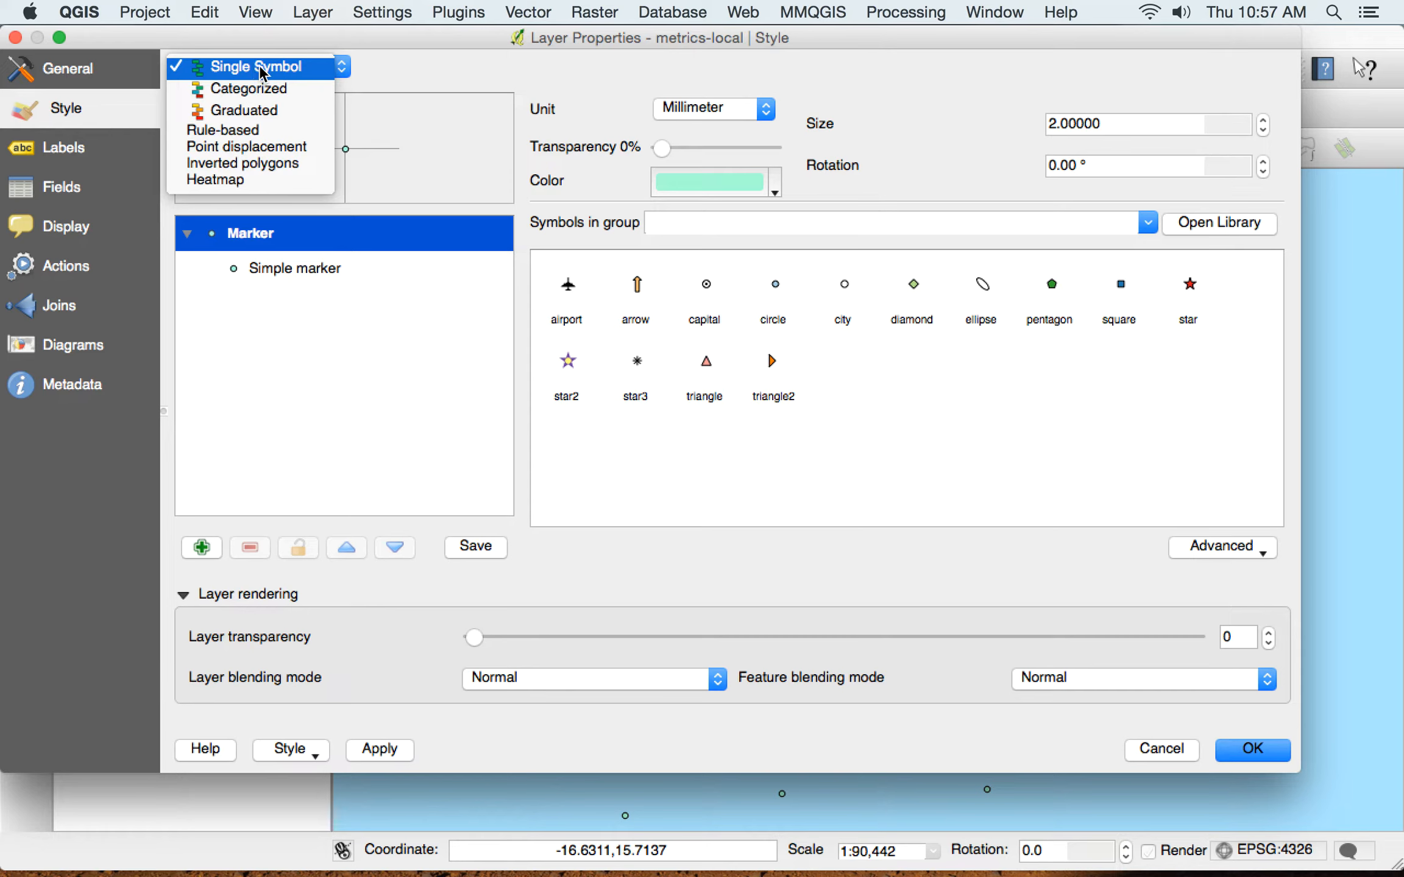
click(320, 90)
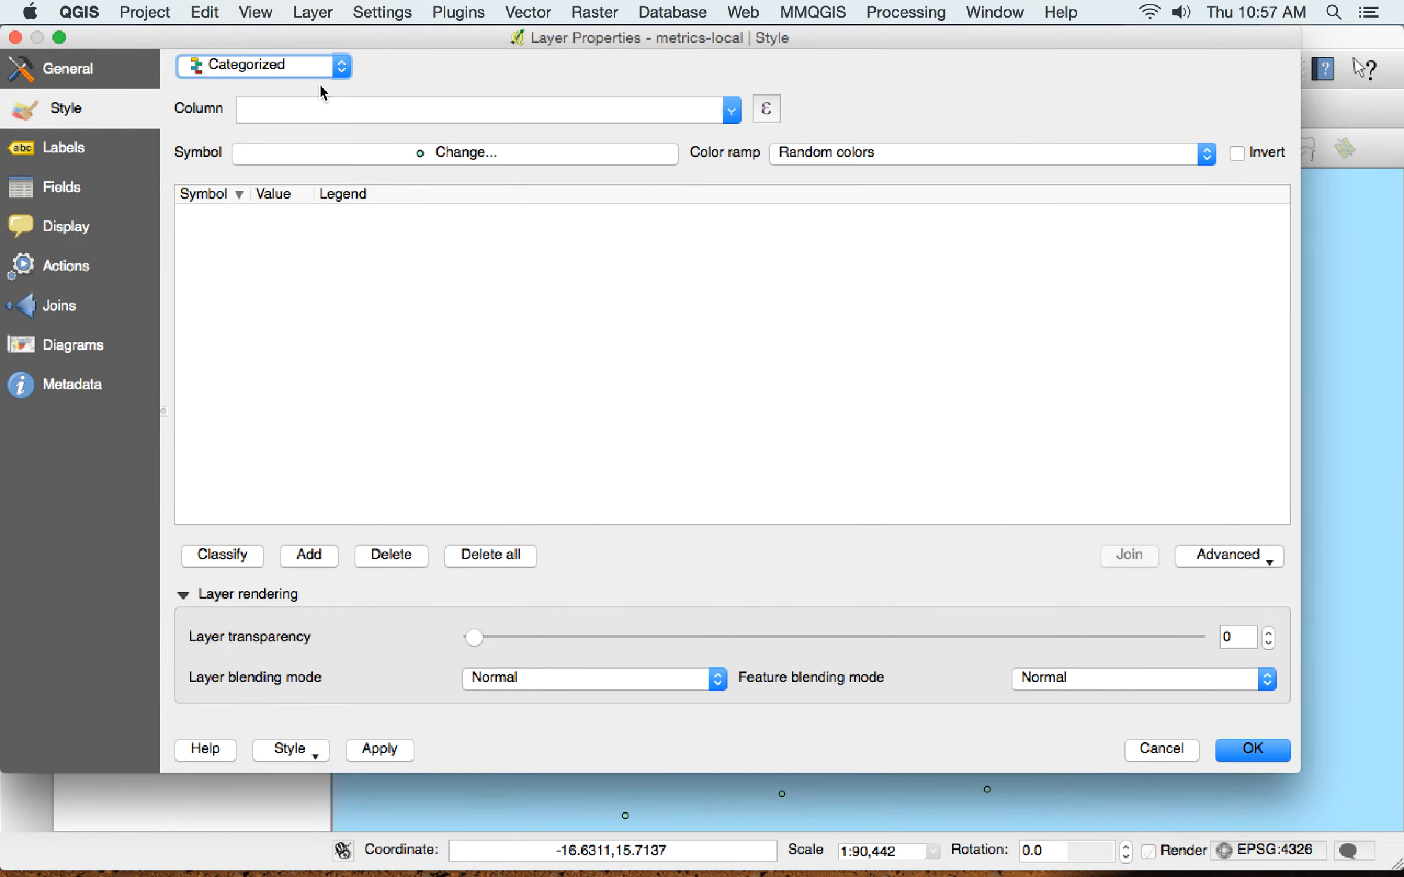
- Set the classification column of the metrics-local style to Metric > System
click(732, 111)
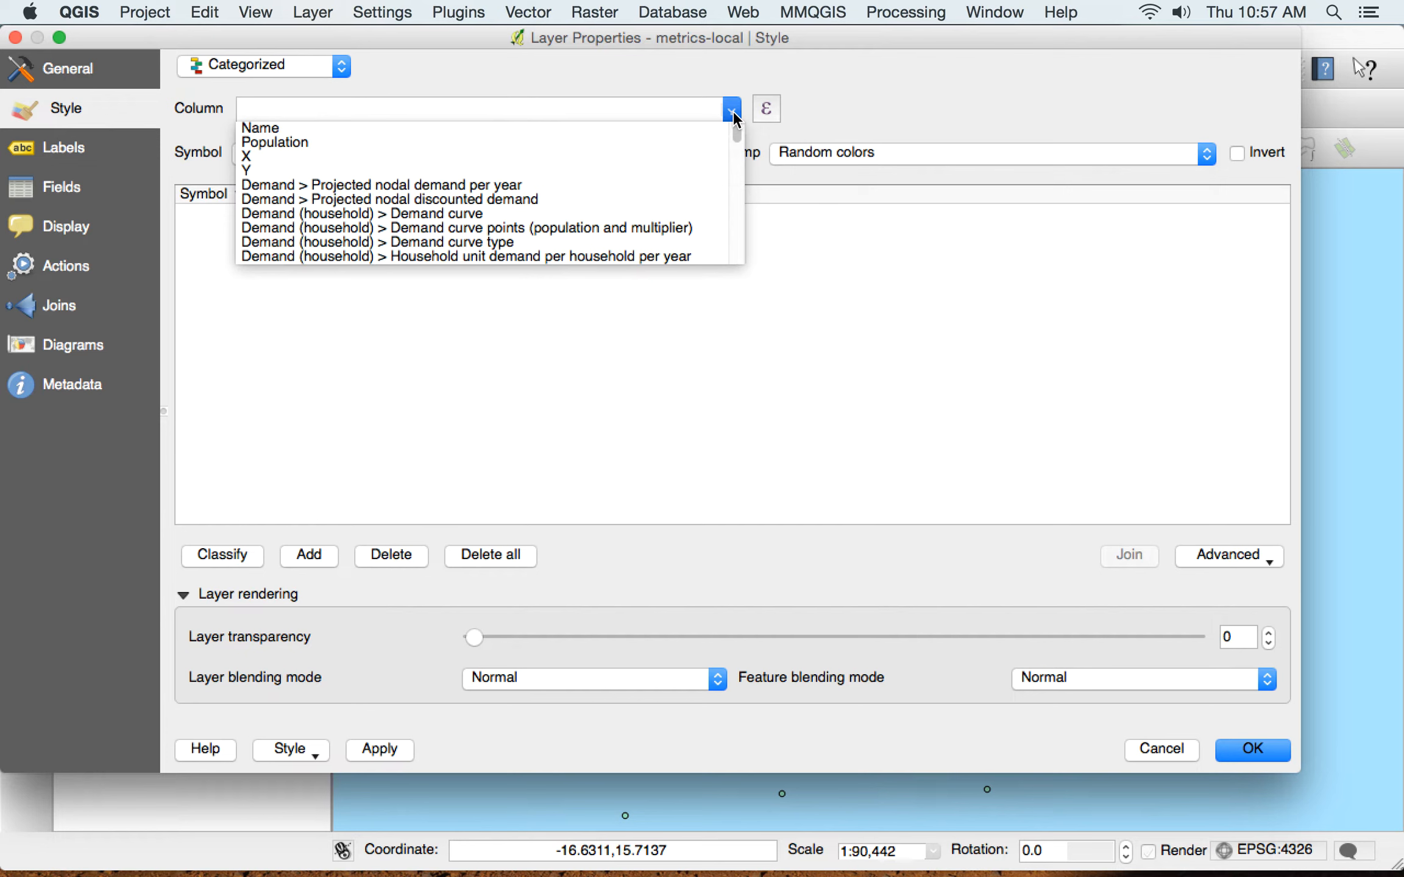
key(m)
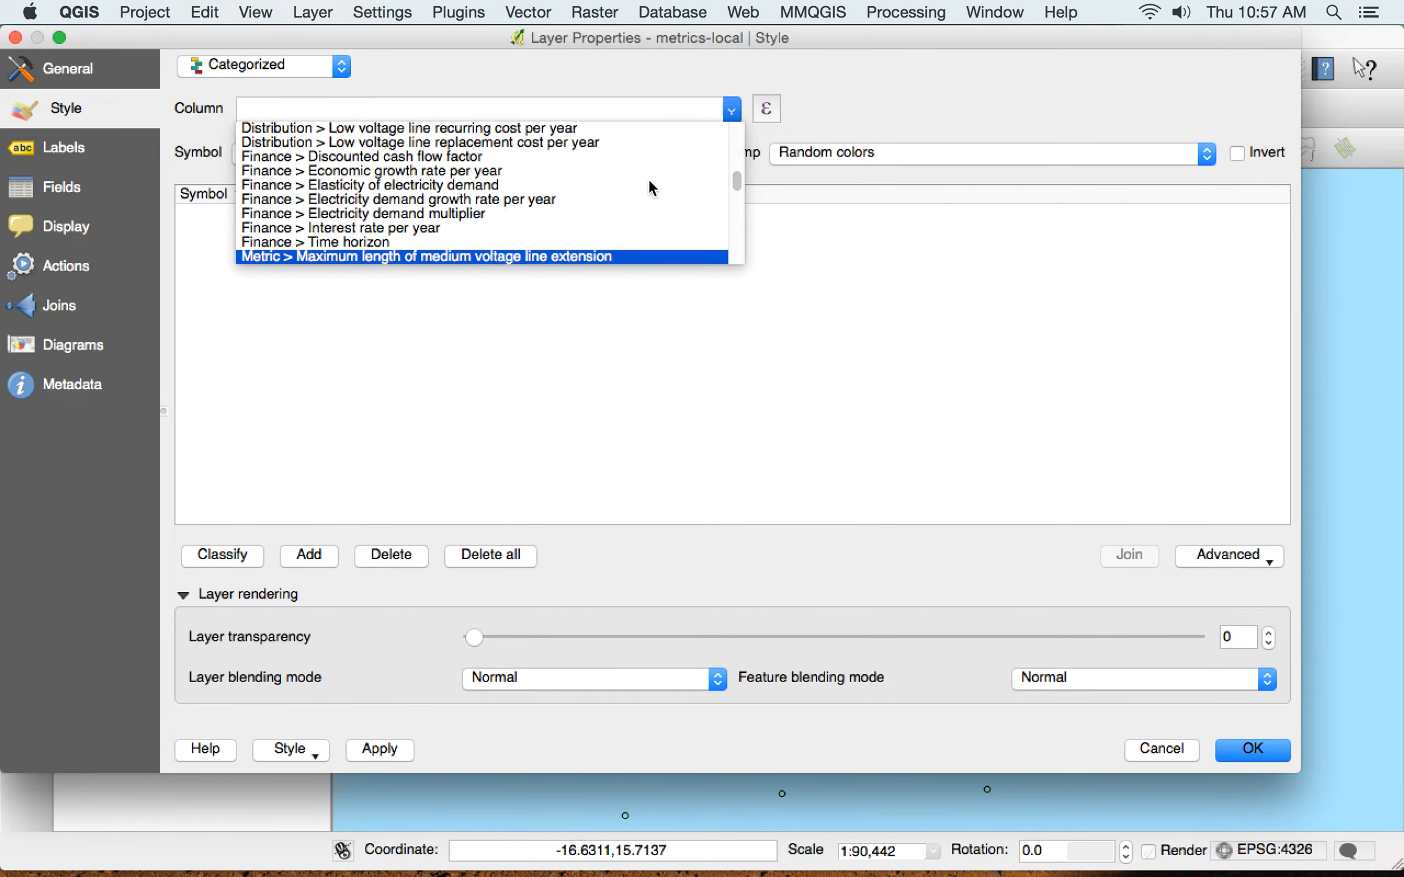
key(Down)
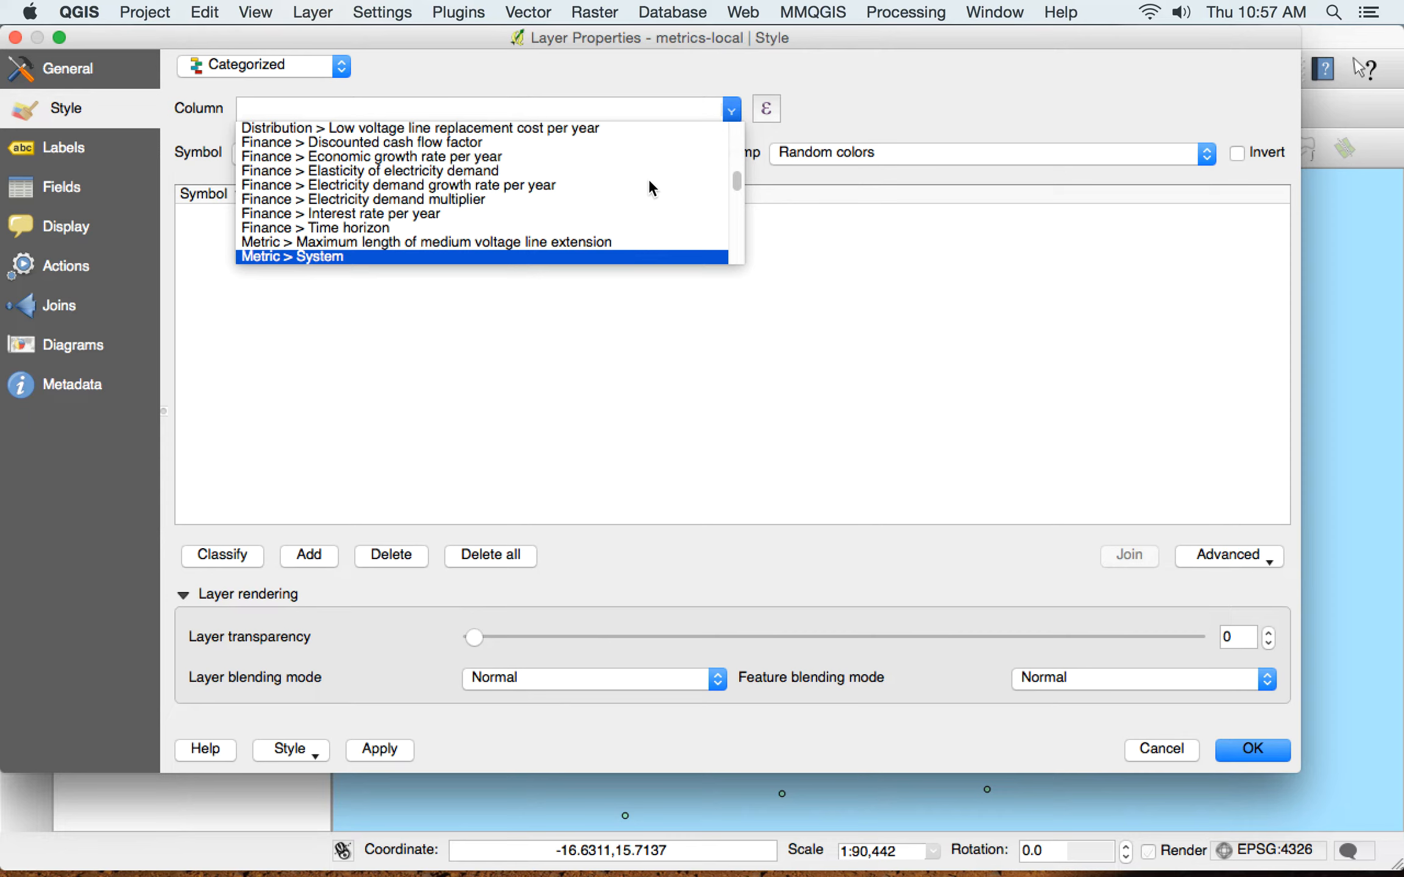
click(650, 183)
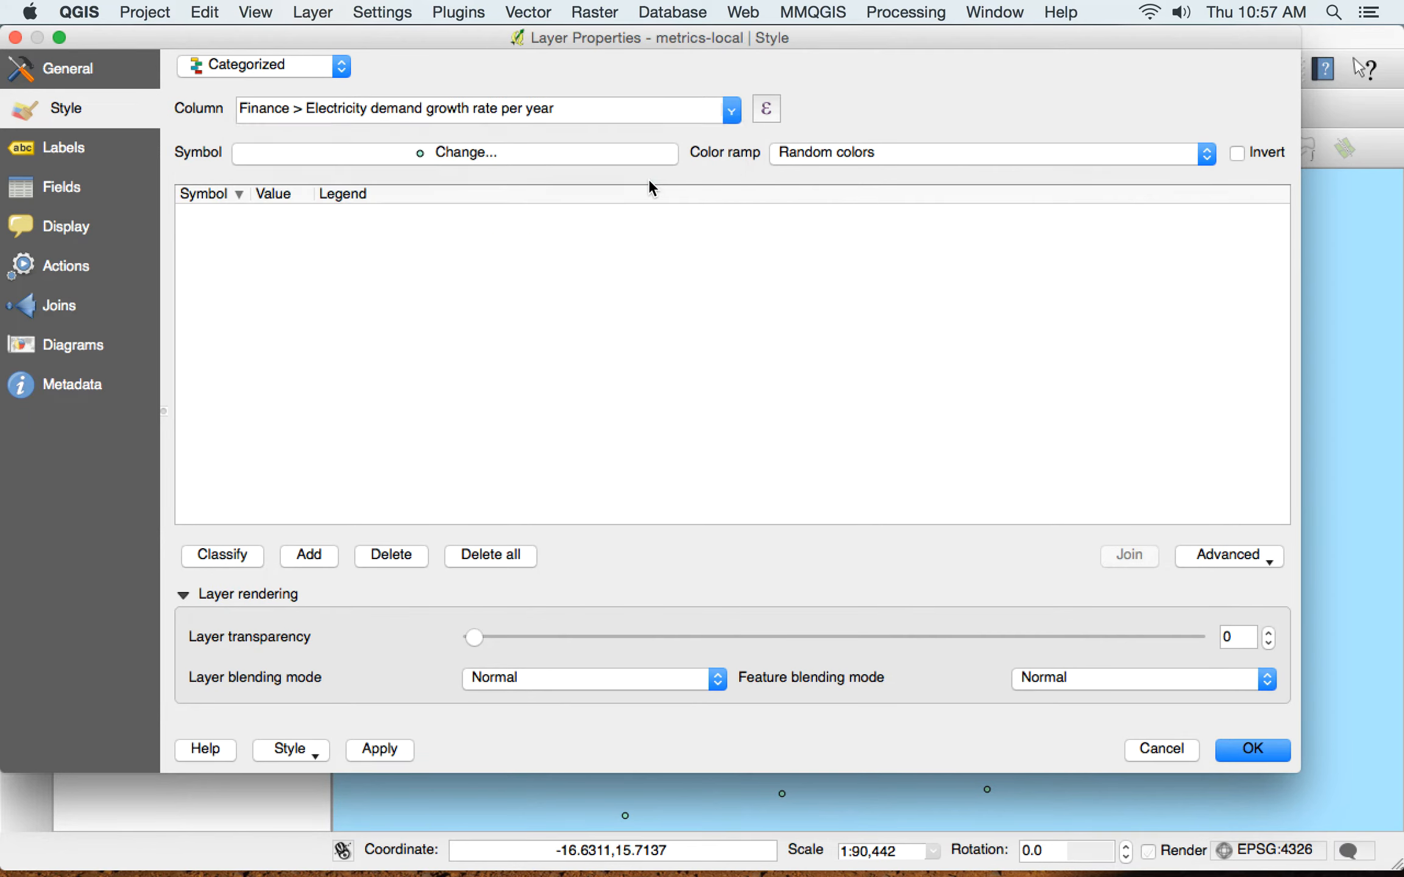
click(731, 109)
click(579, 255)
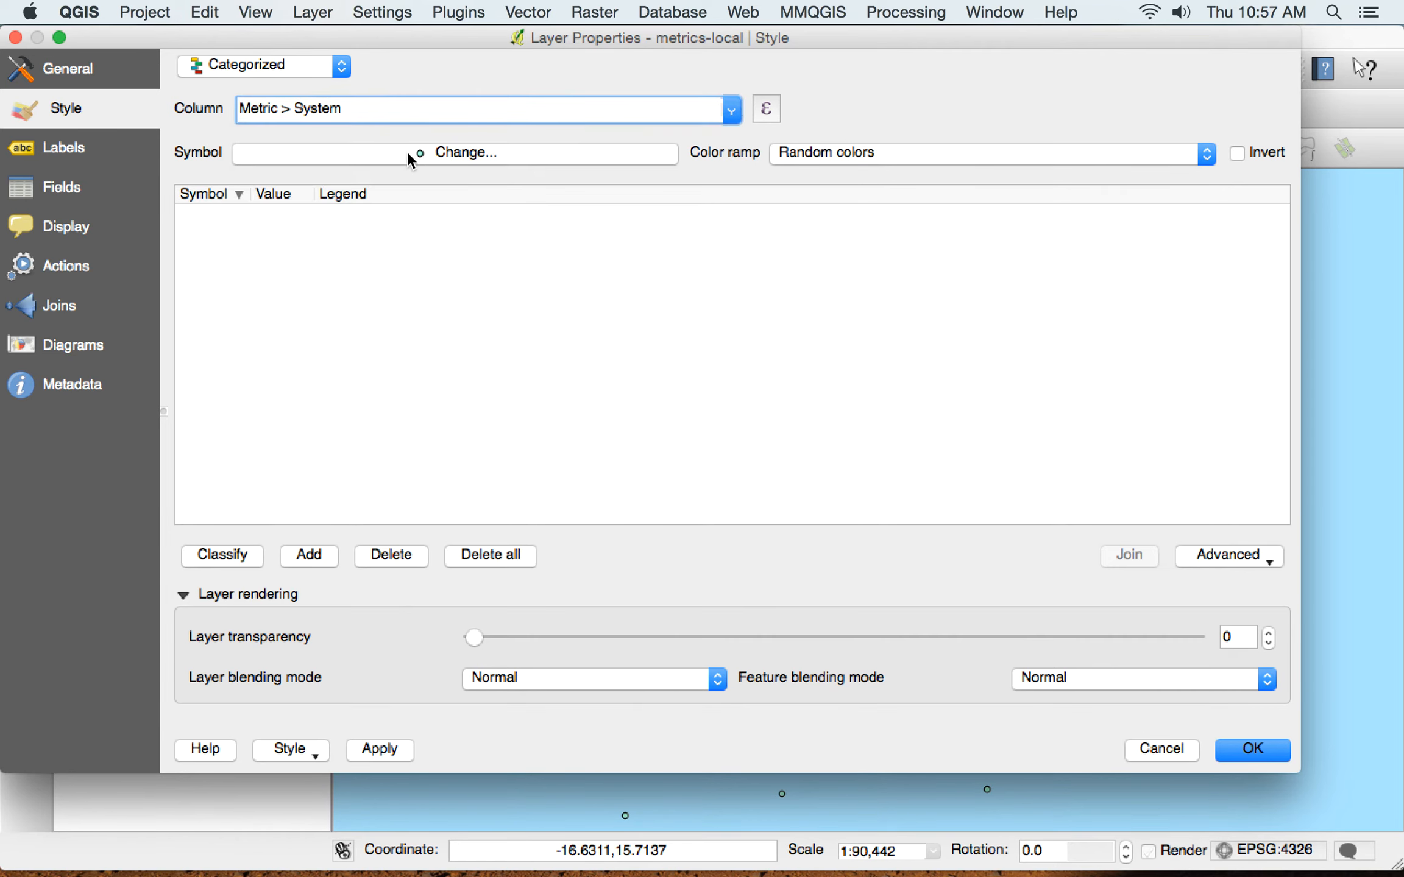
- Classify the layer with the Spectral color ramp and widen the Value column so the category names can be read
click(834, 151)
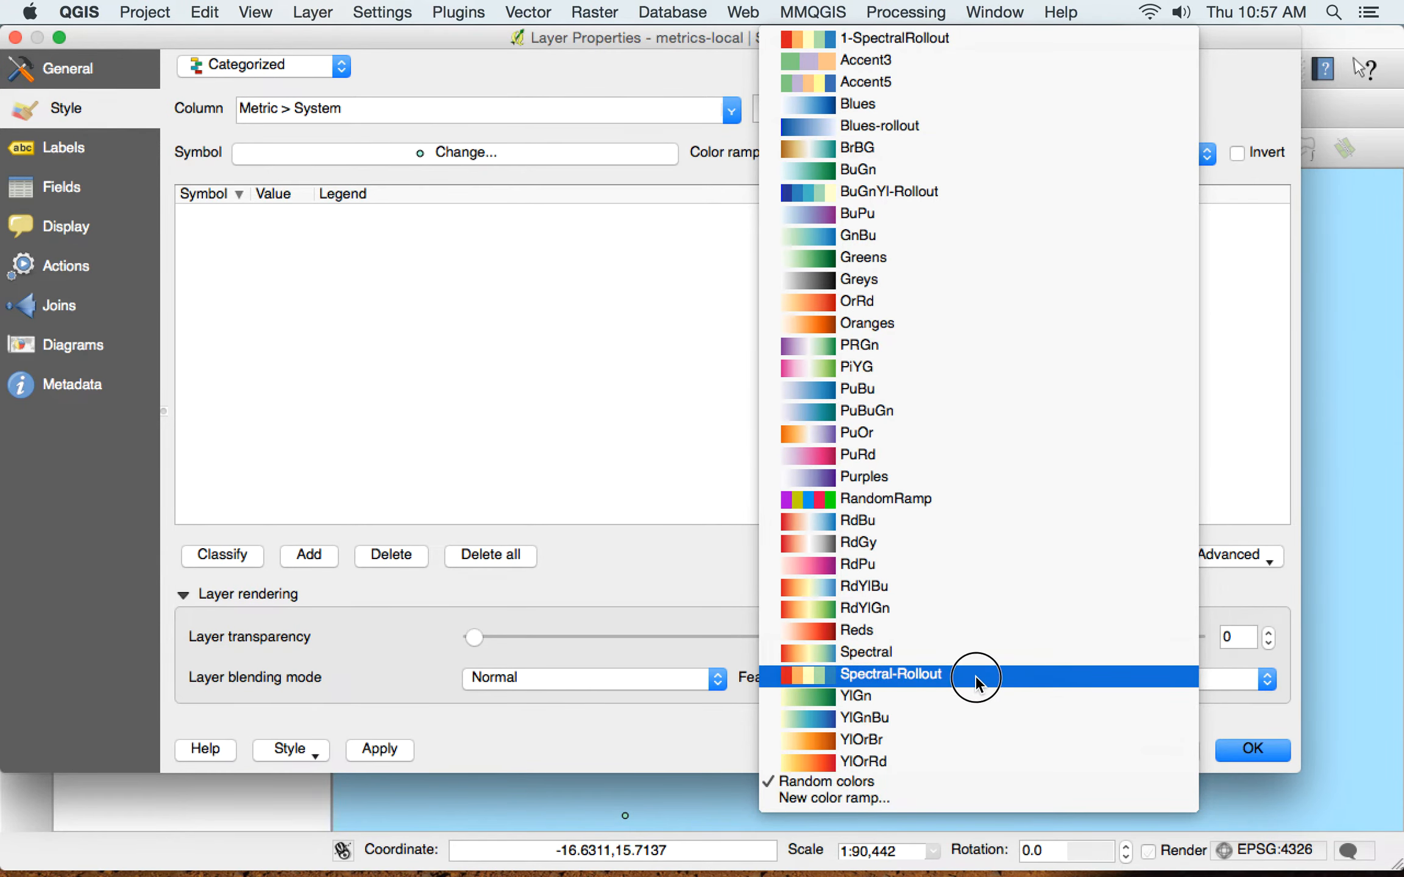
click(977, 653)
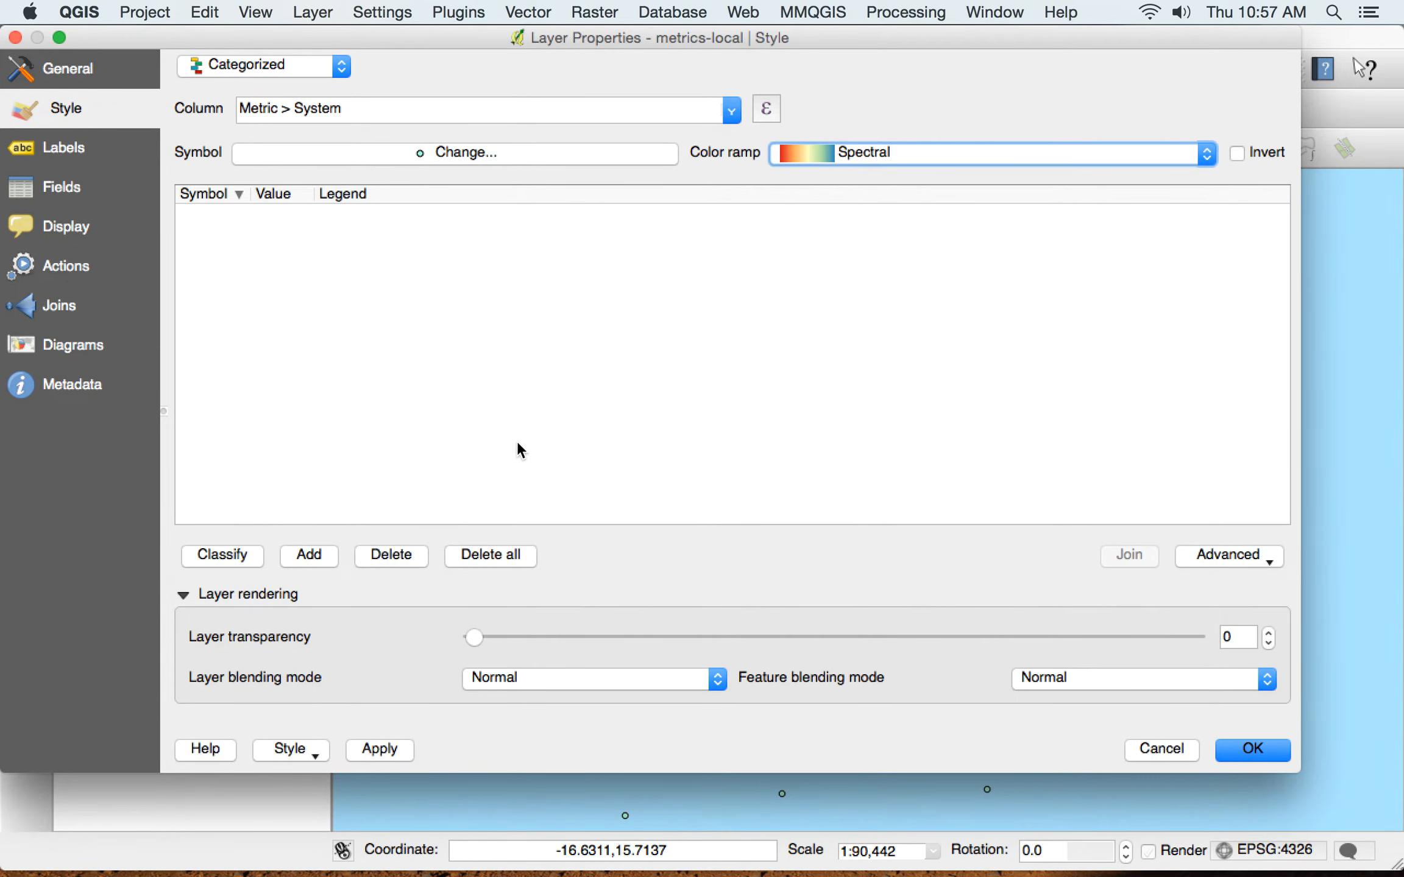
click(236, 558)
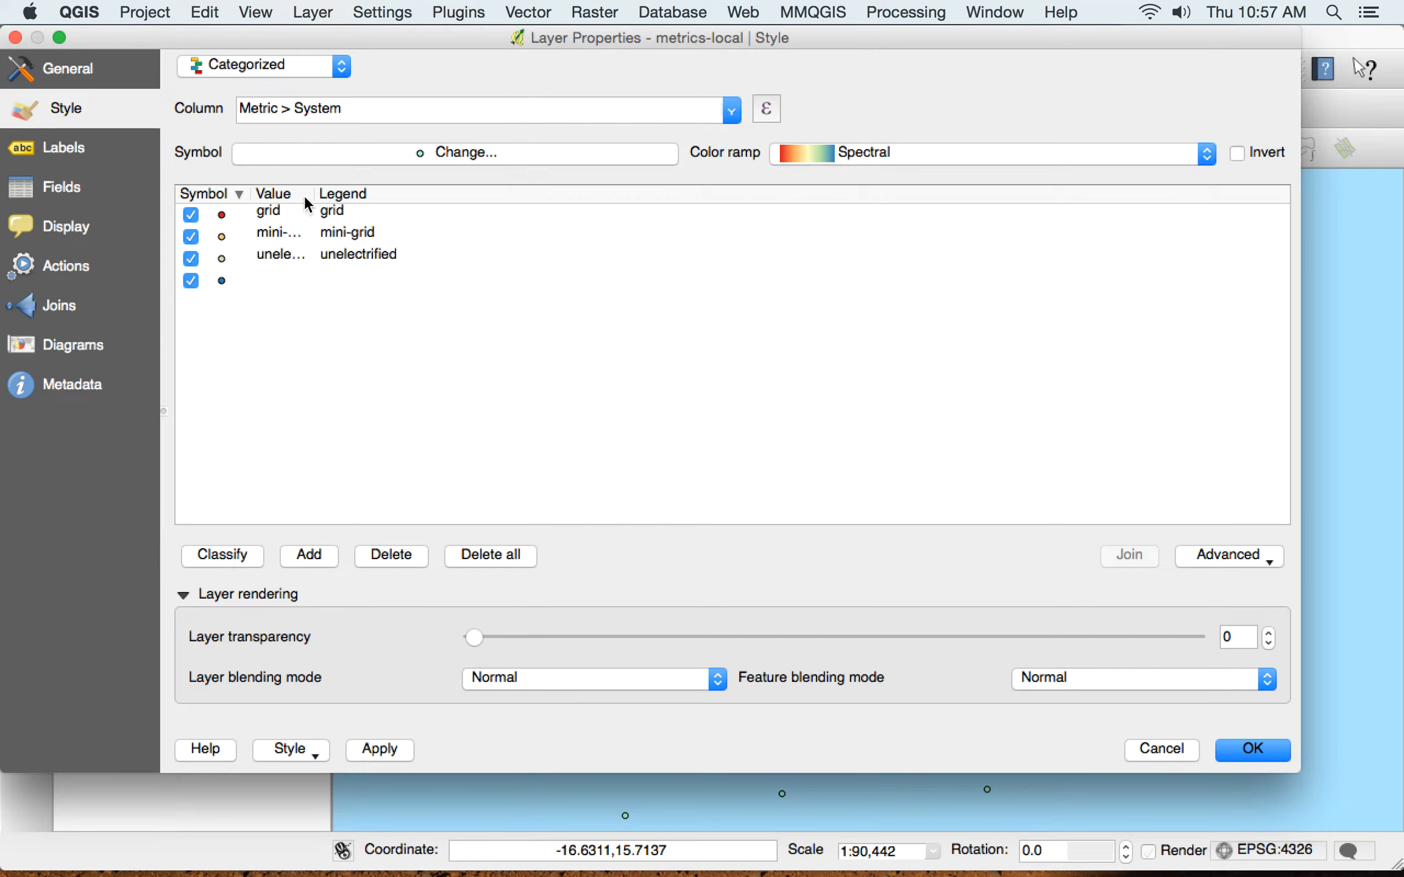
drag(314, 193, 360, 194)
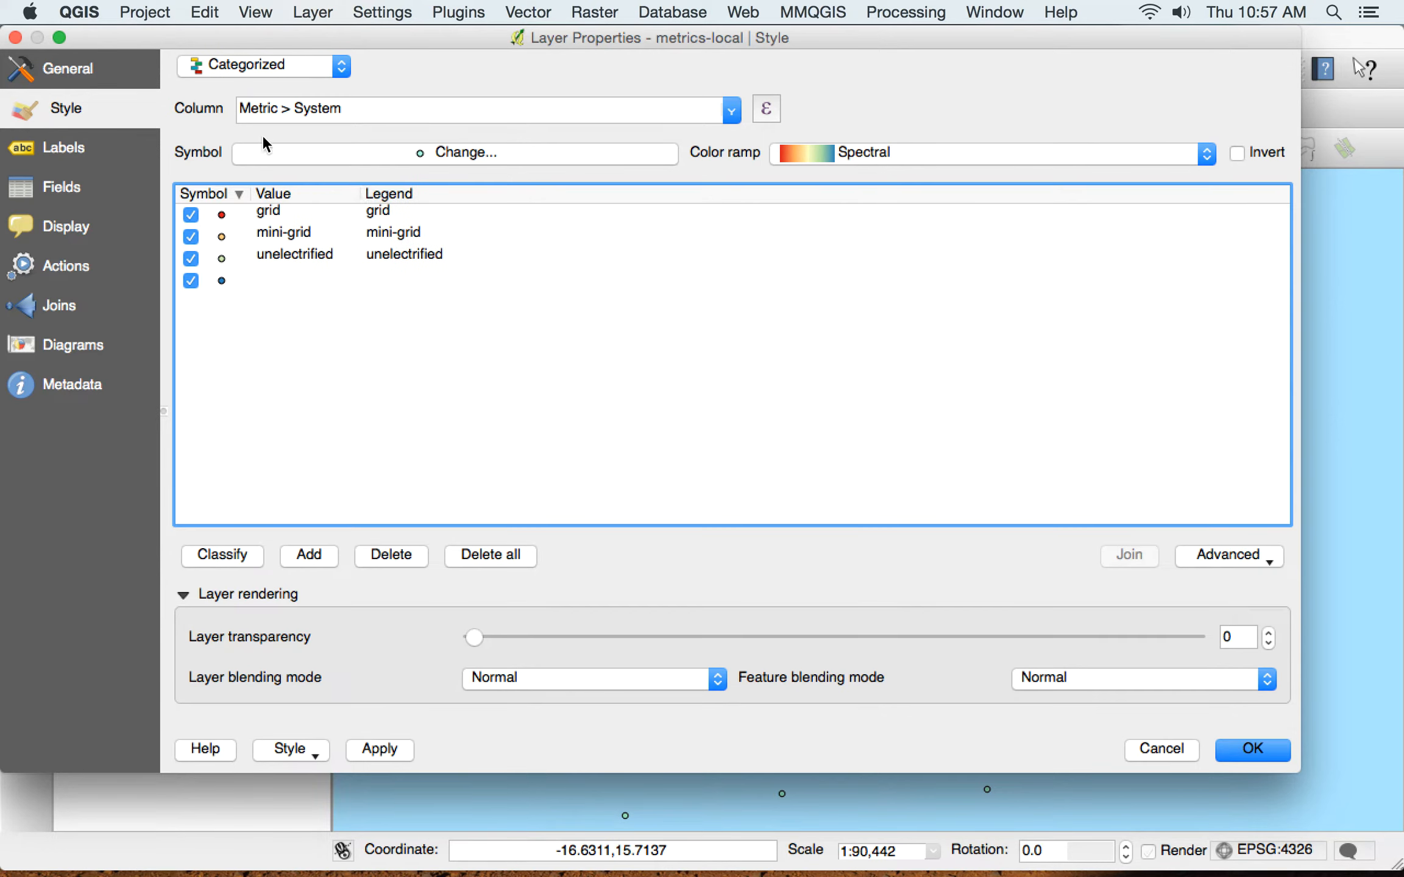
- Look through the grid, mini-grid, unelectrified and blank categories and apply the categorized style to the metrics-local layer
click(277, 214)
click(287, 239)
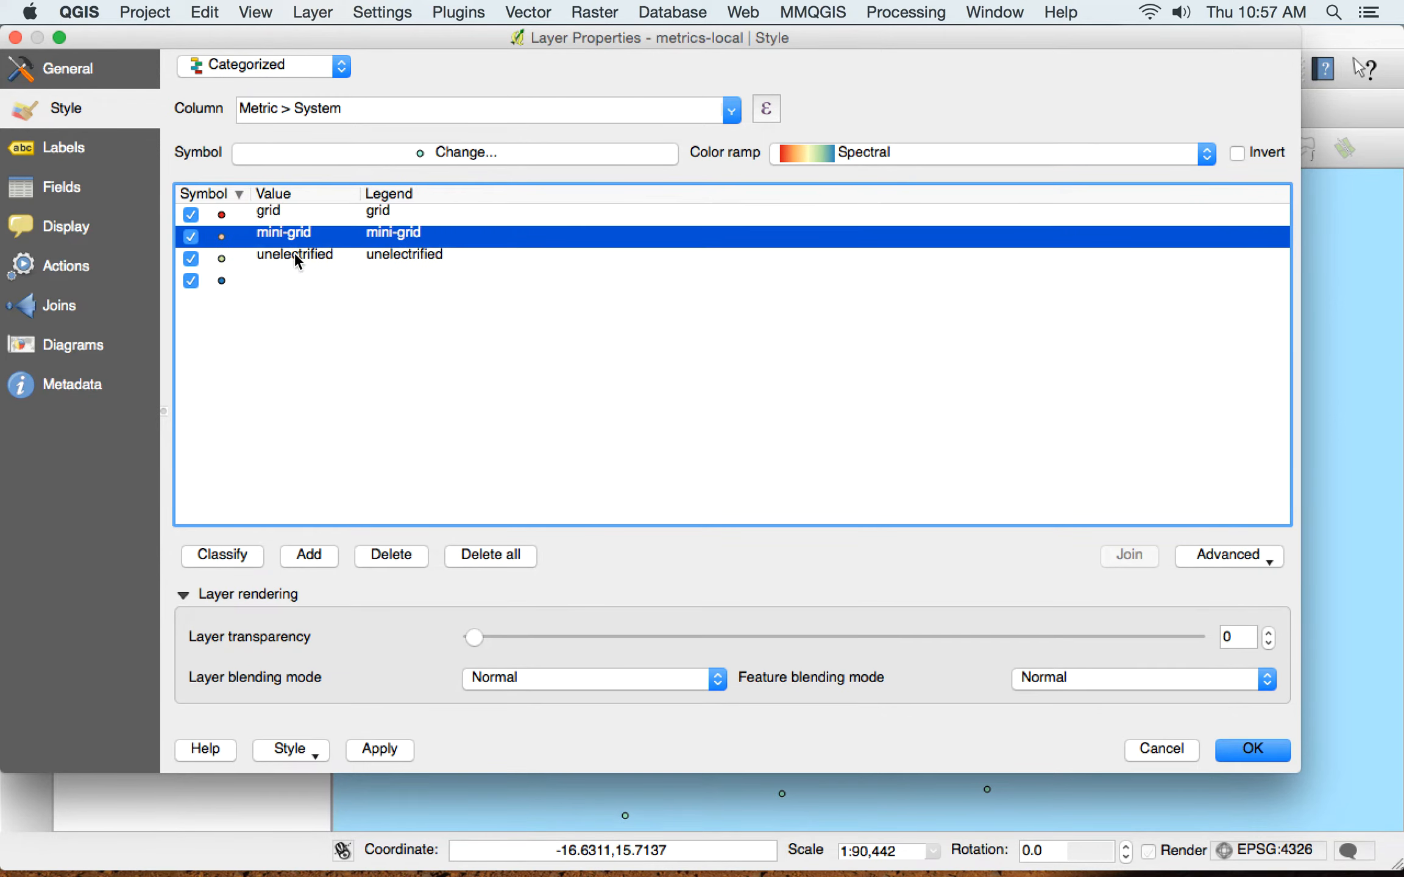
click(295, 256)
click(291, 279)
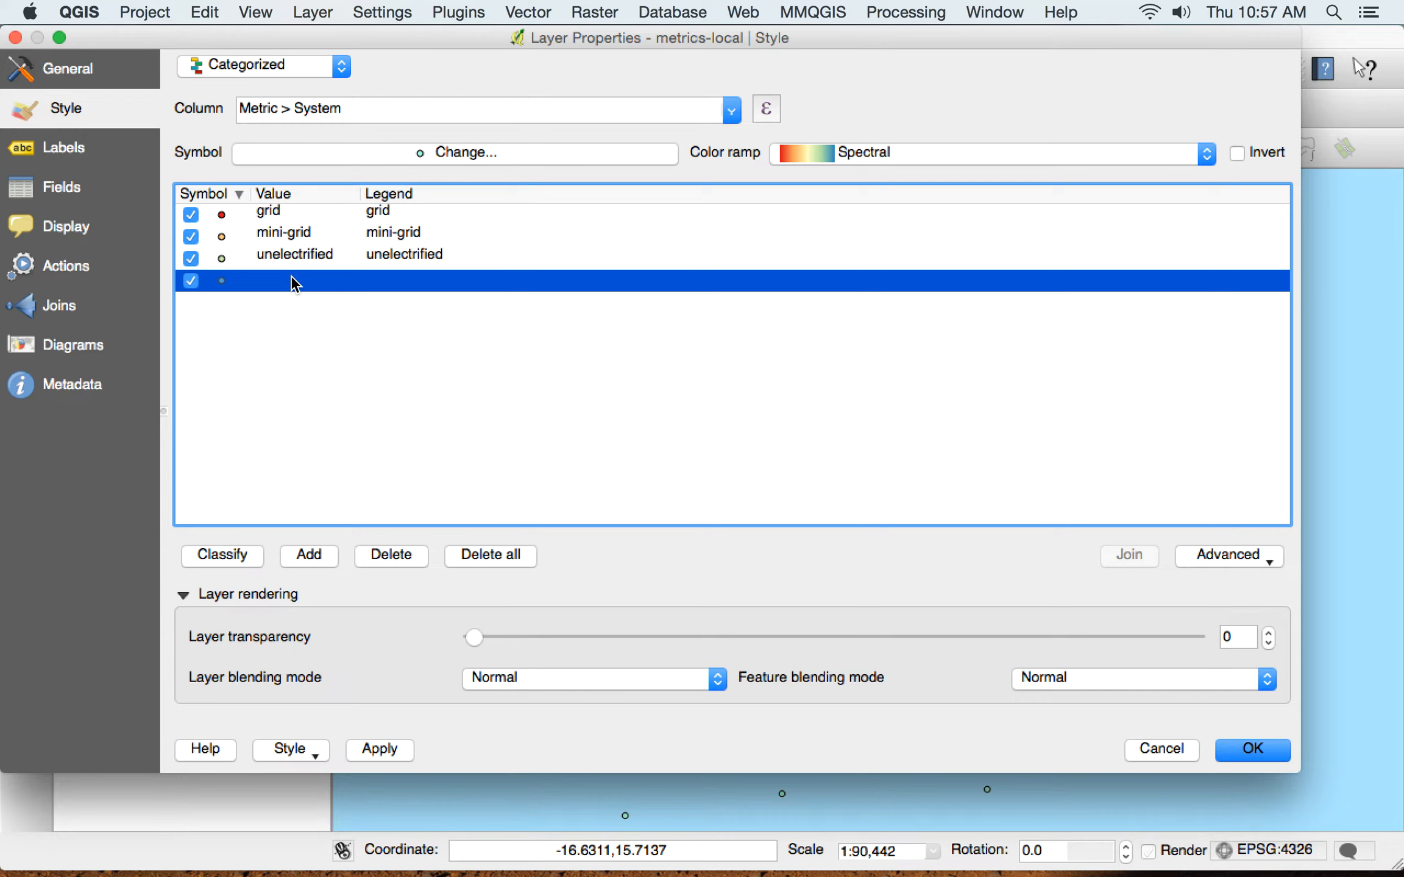
click(268, 329)
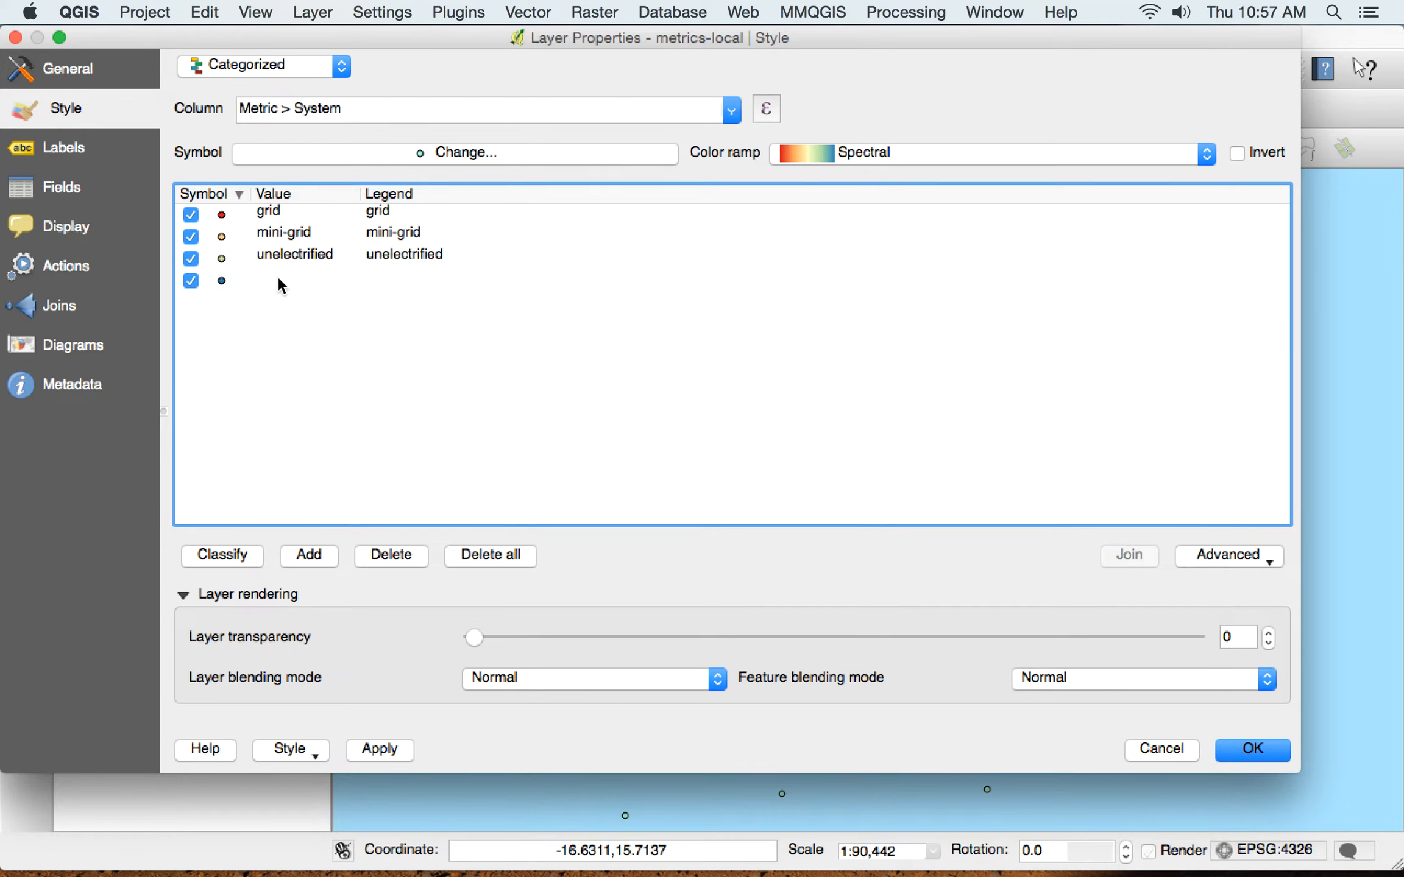
click(276, 282)
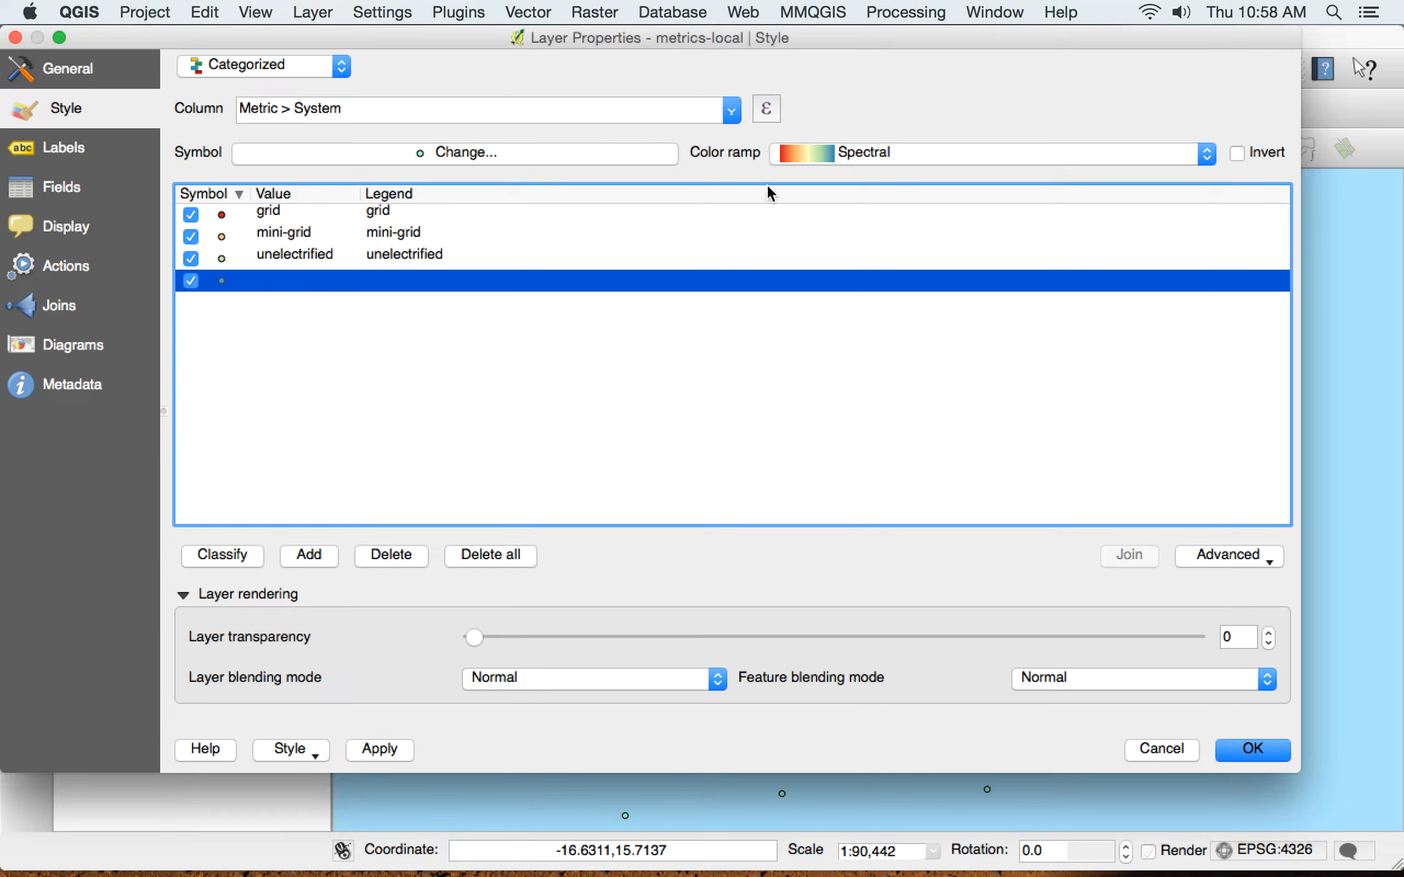
click(387, 751)
click(1246, 748)
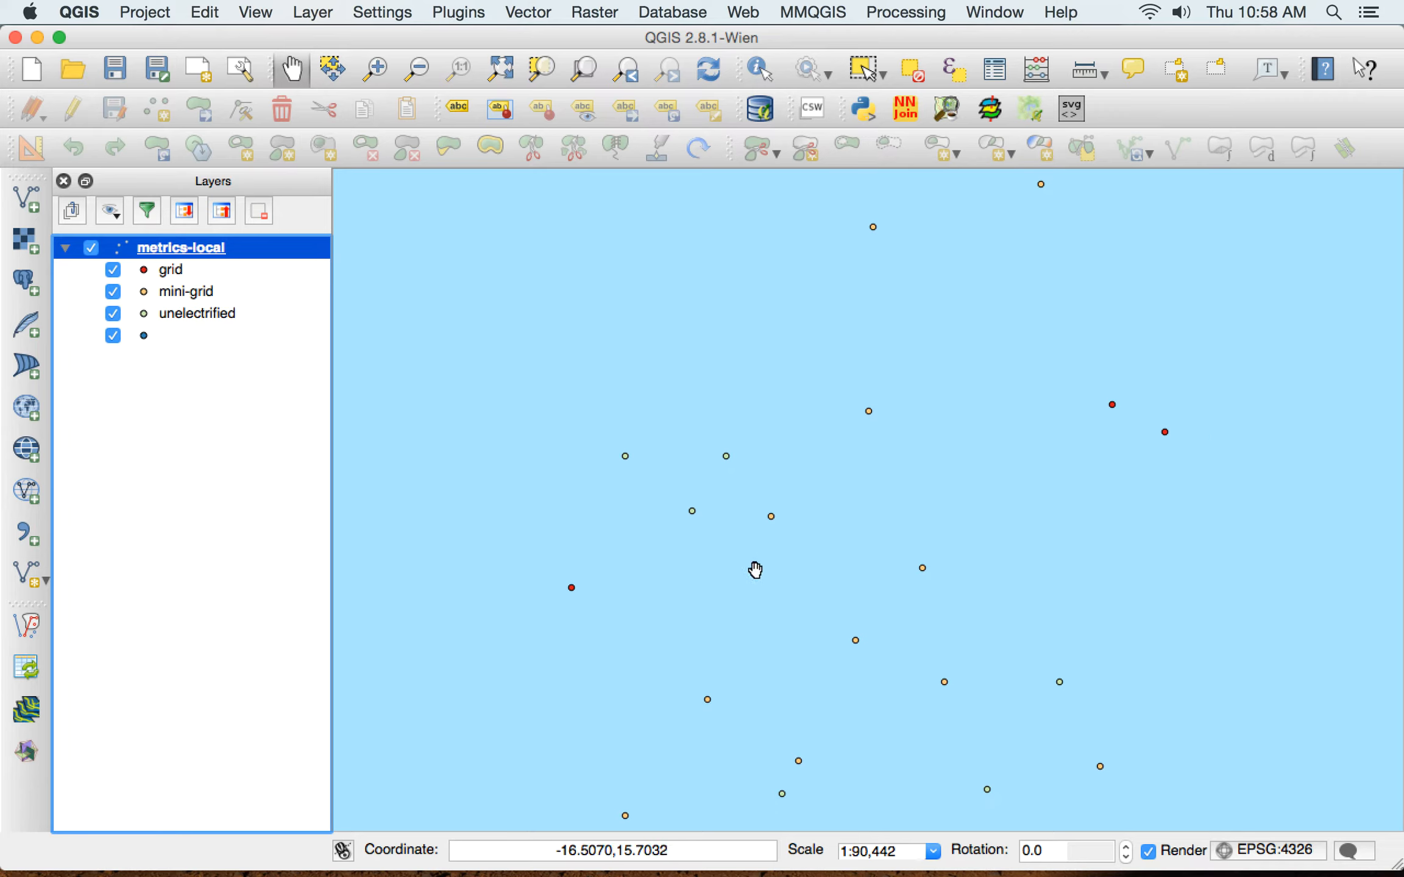
click(171, 334)
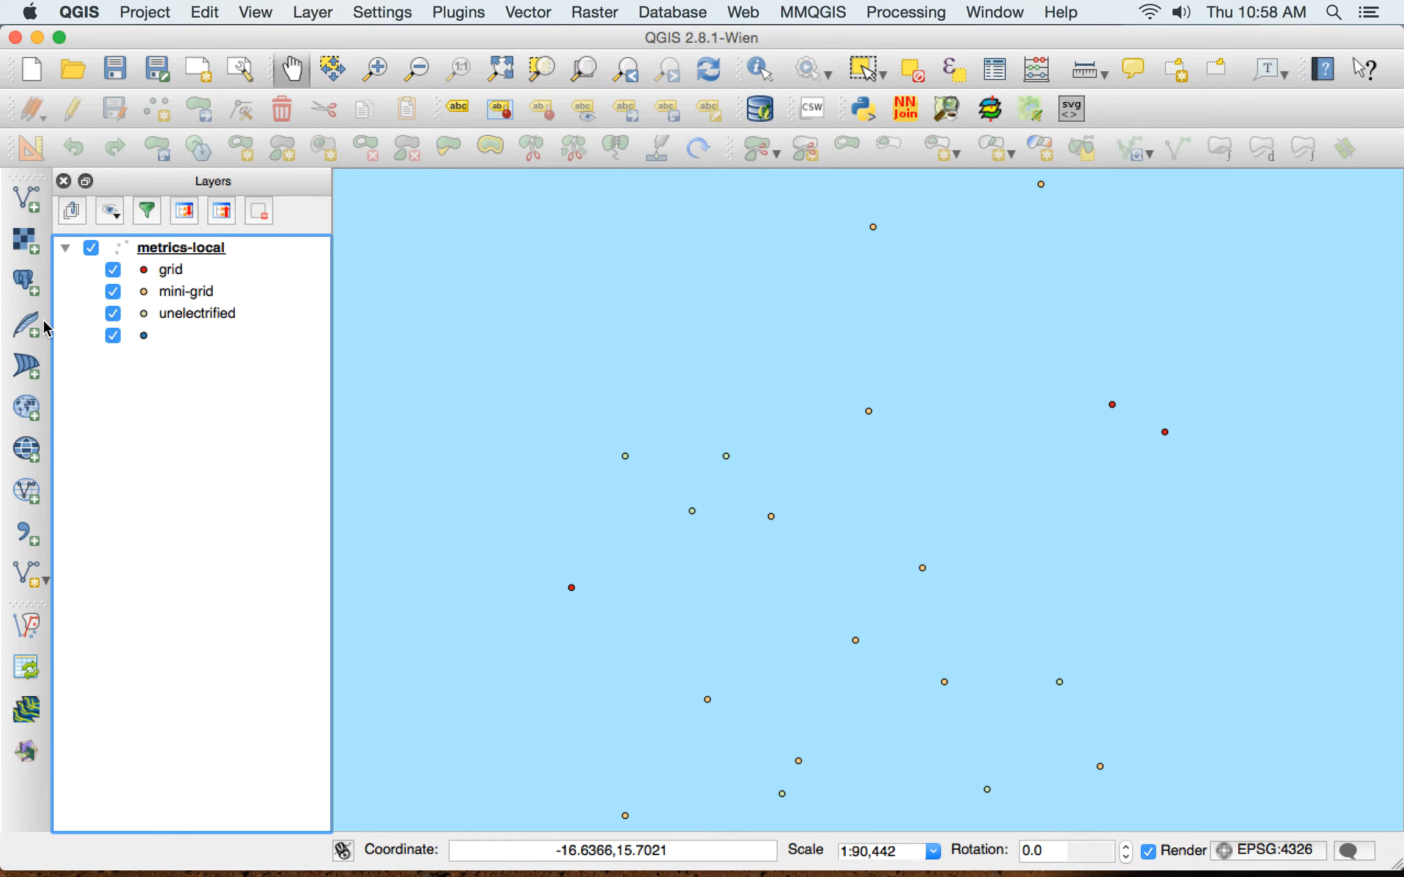
- Add networks-proposed.shp from the mv5_run_2000 folder in Downloads to the map as a vector layer
click(297, 13)
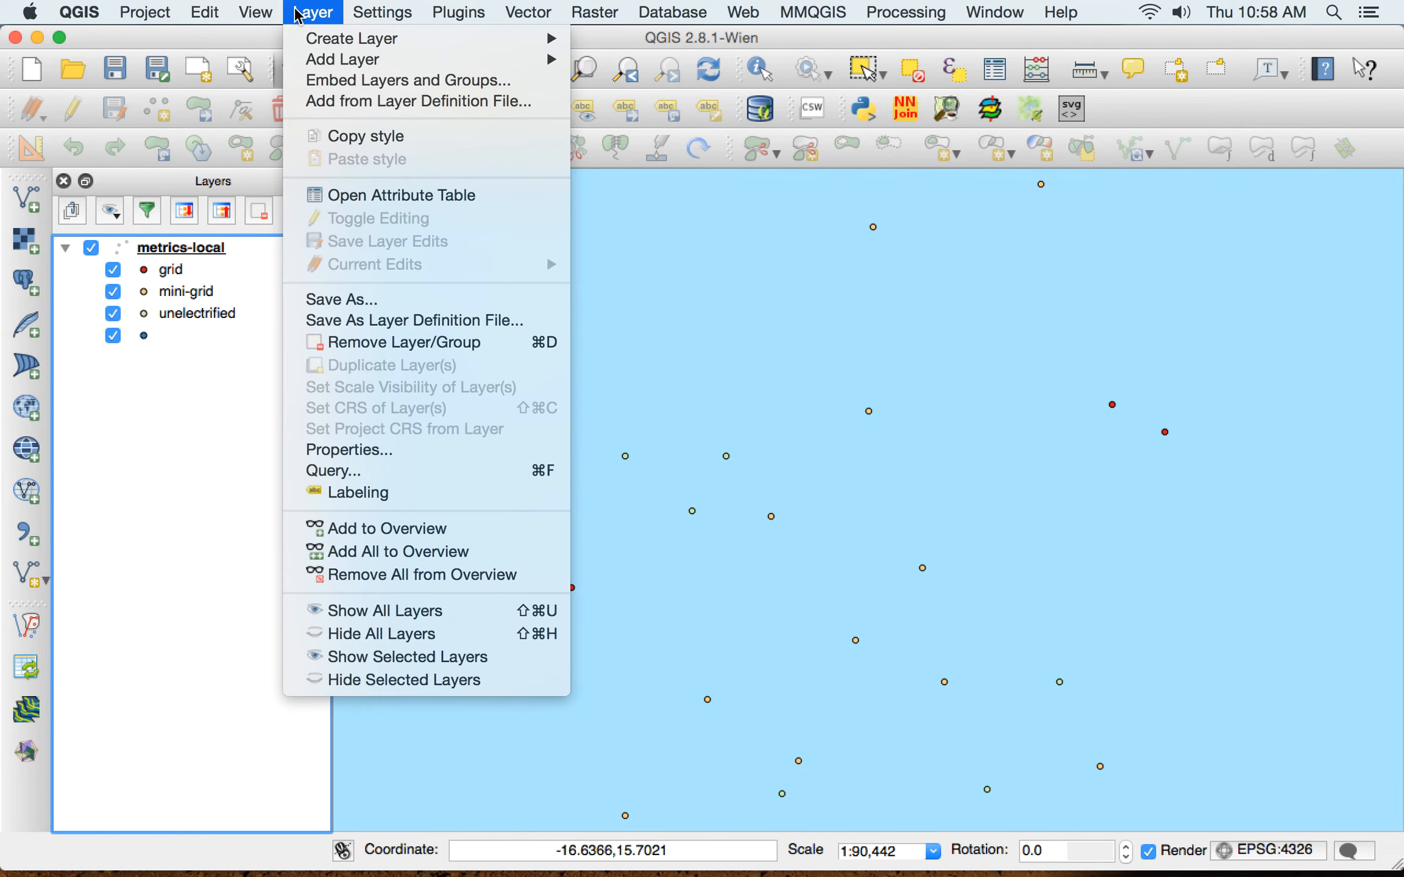
mouse_move(363, 64)
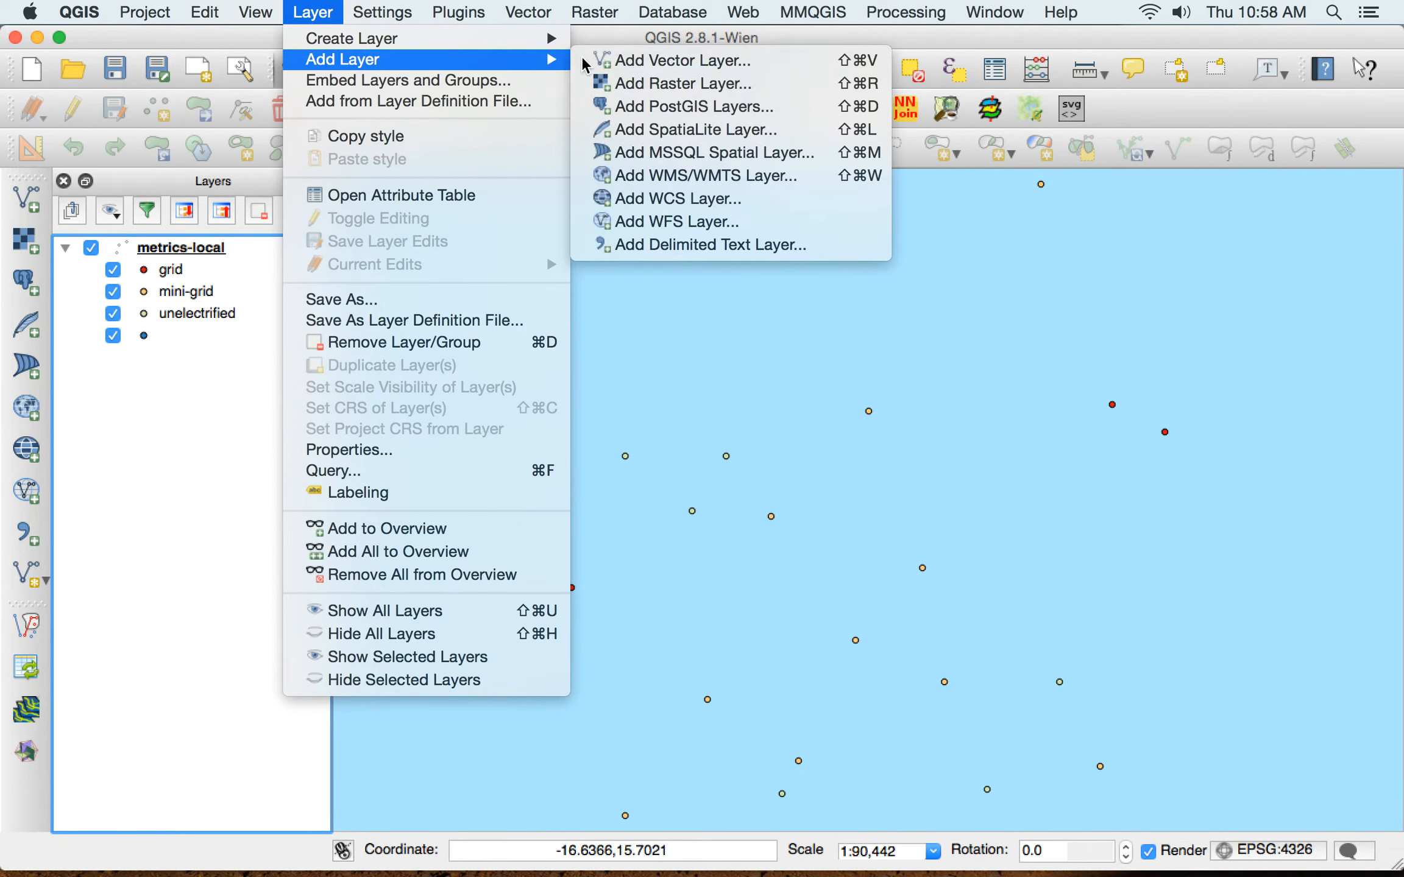
click(772, 63)
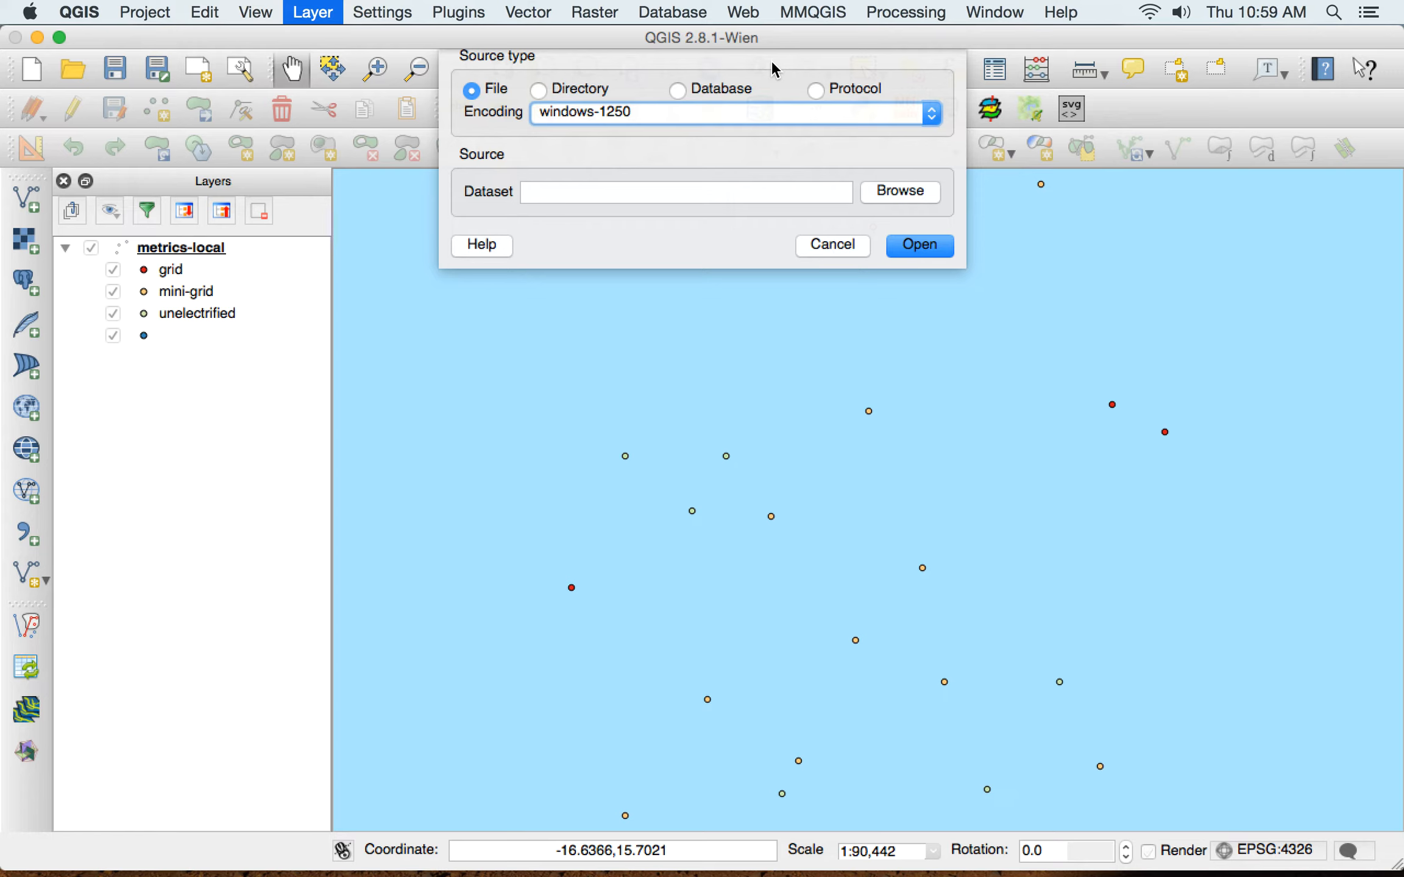
click(900, 192)
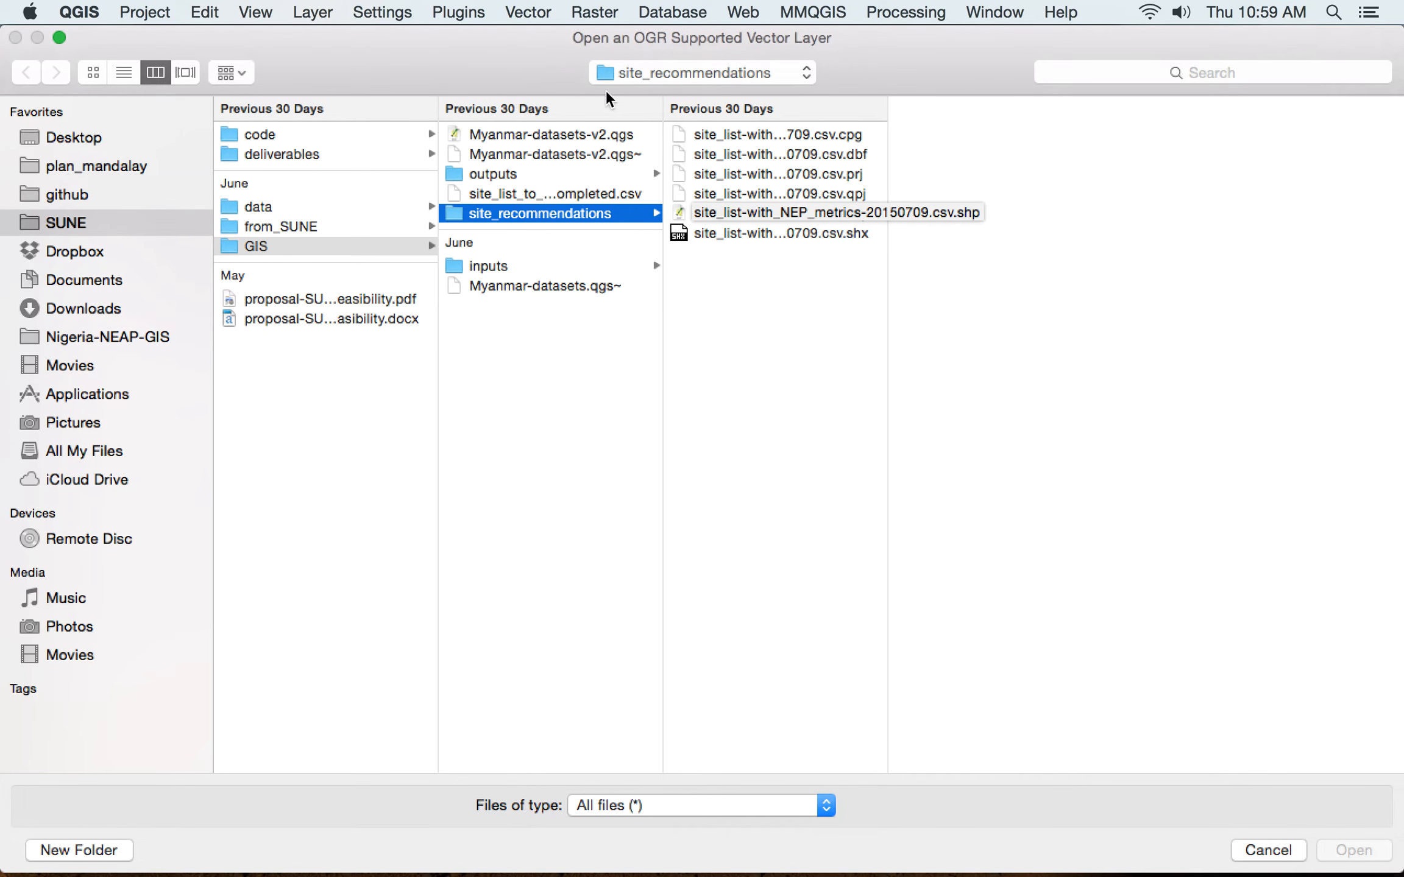
click(661, 72)
click(311, 175)
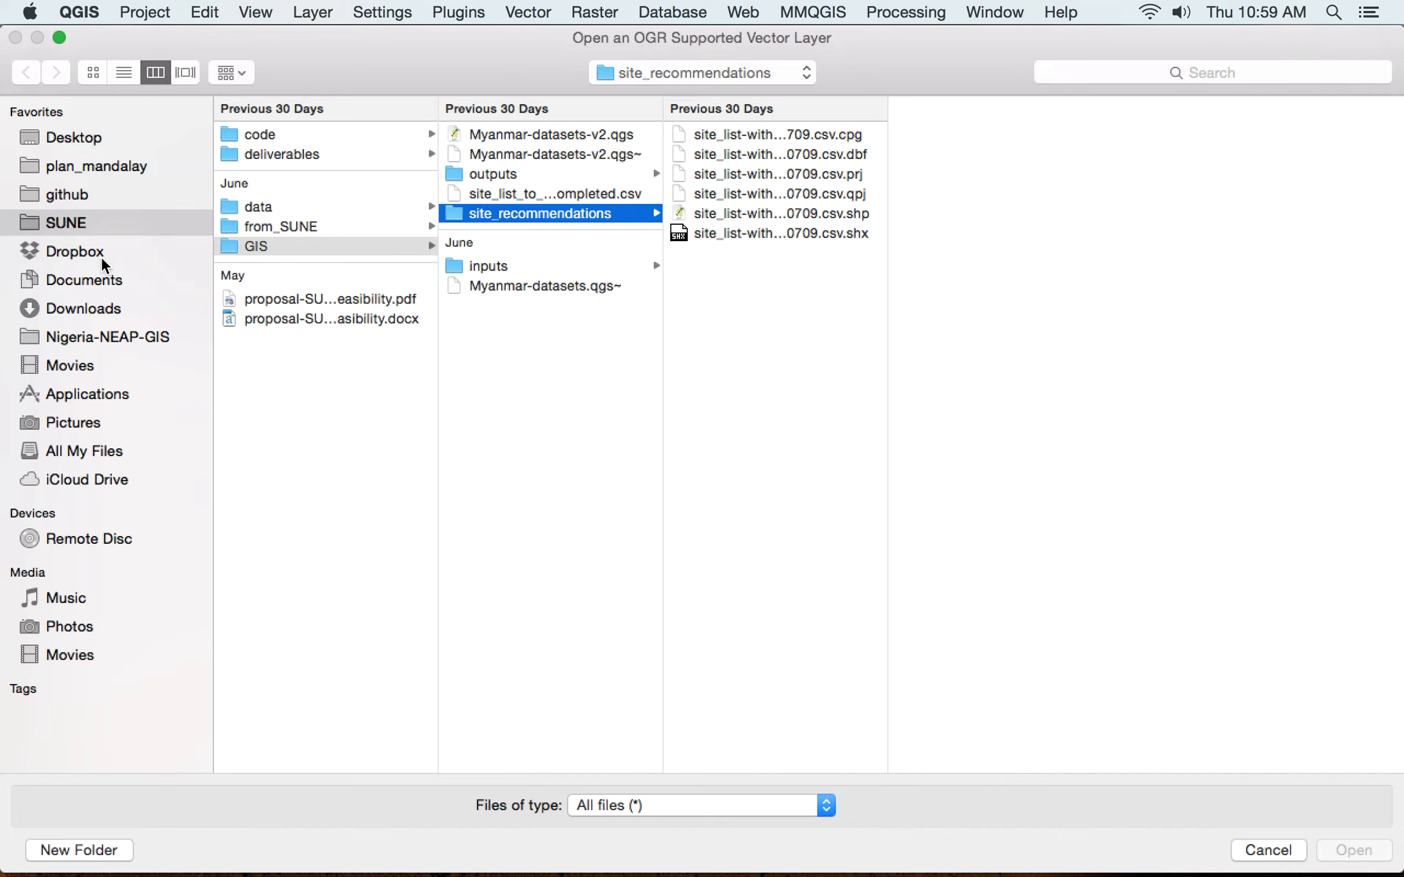
click(104, 308)
click(328, 135)
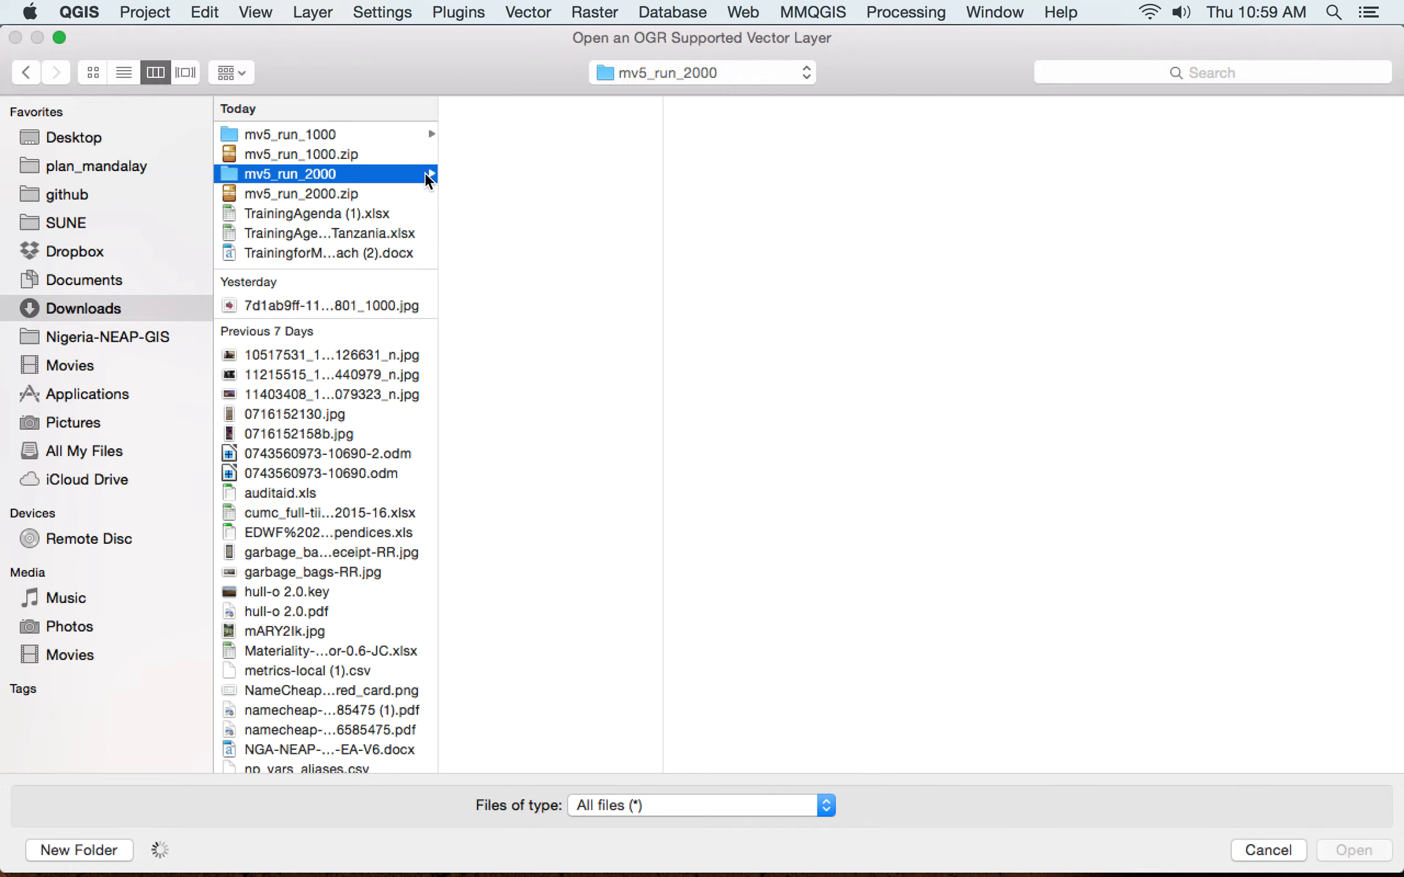
click(509, 257)
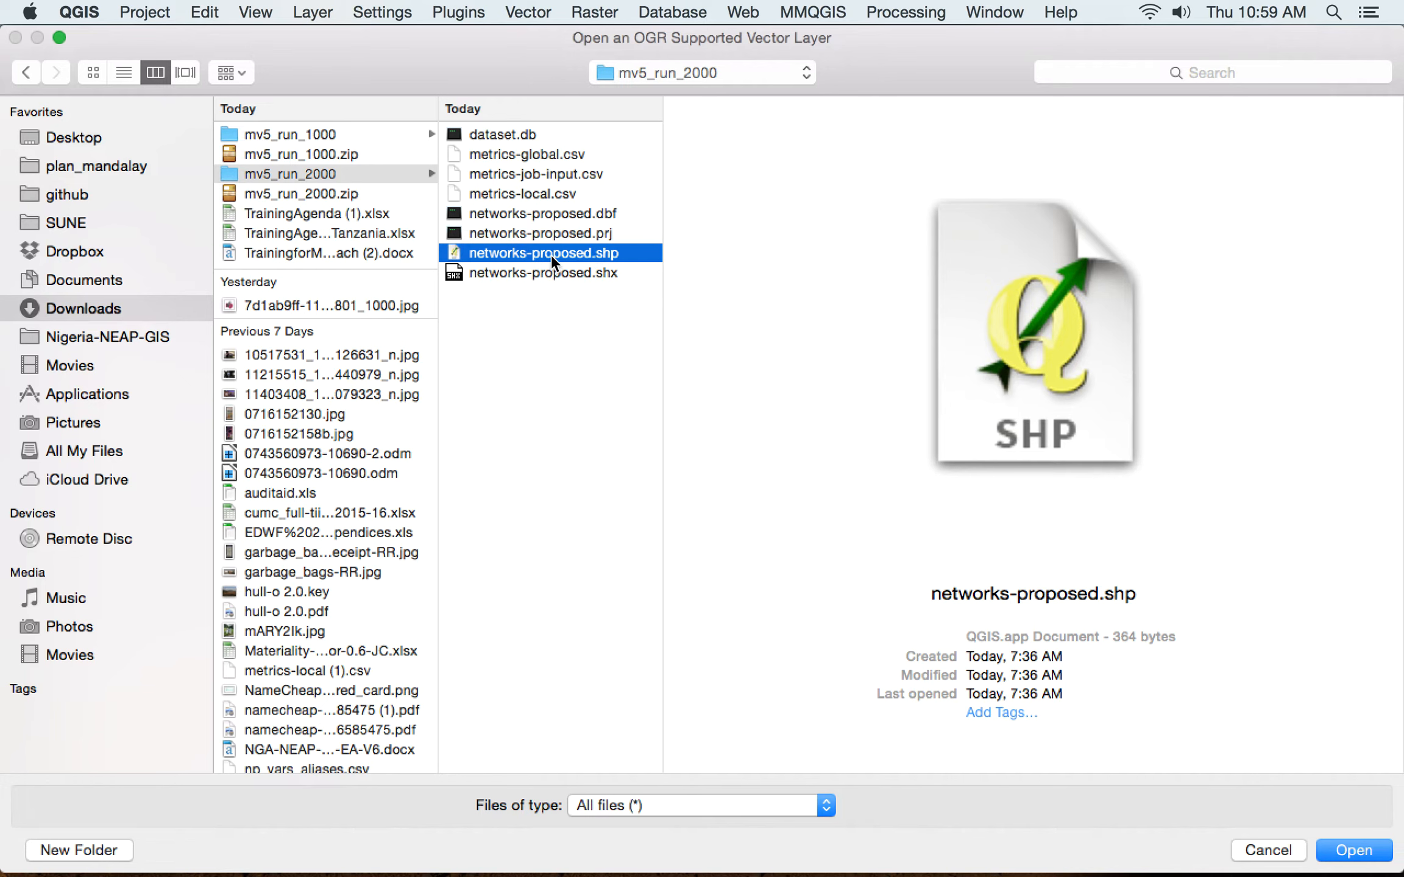
click(1329, 839)
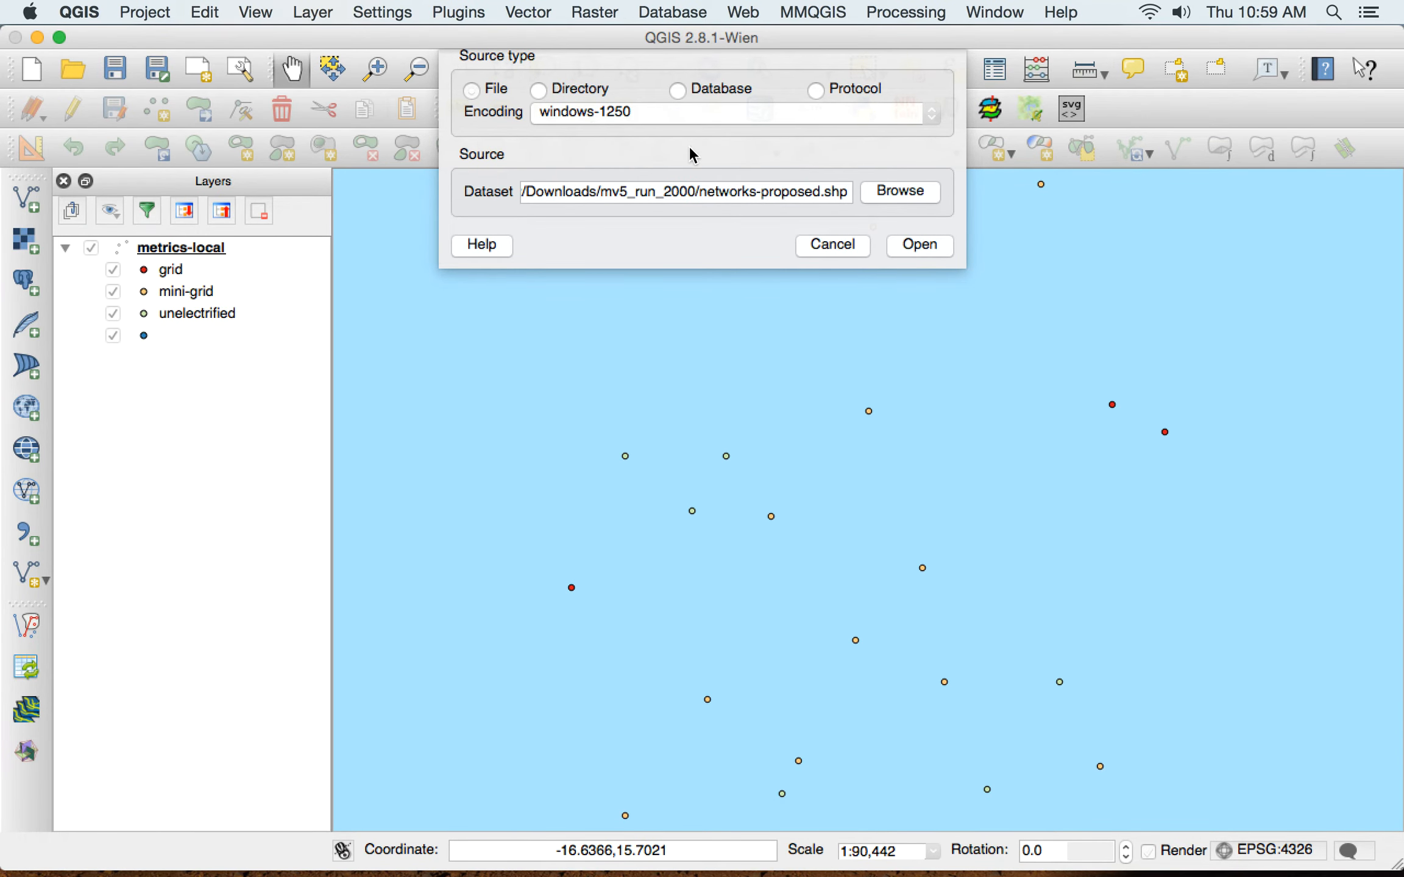
click(901, 248)
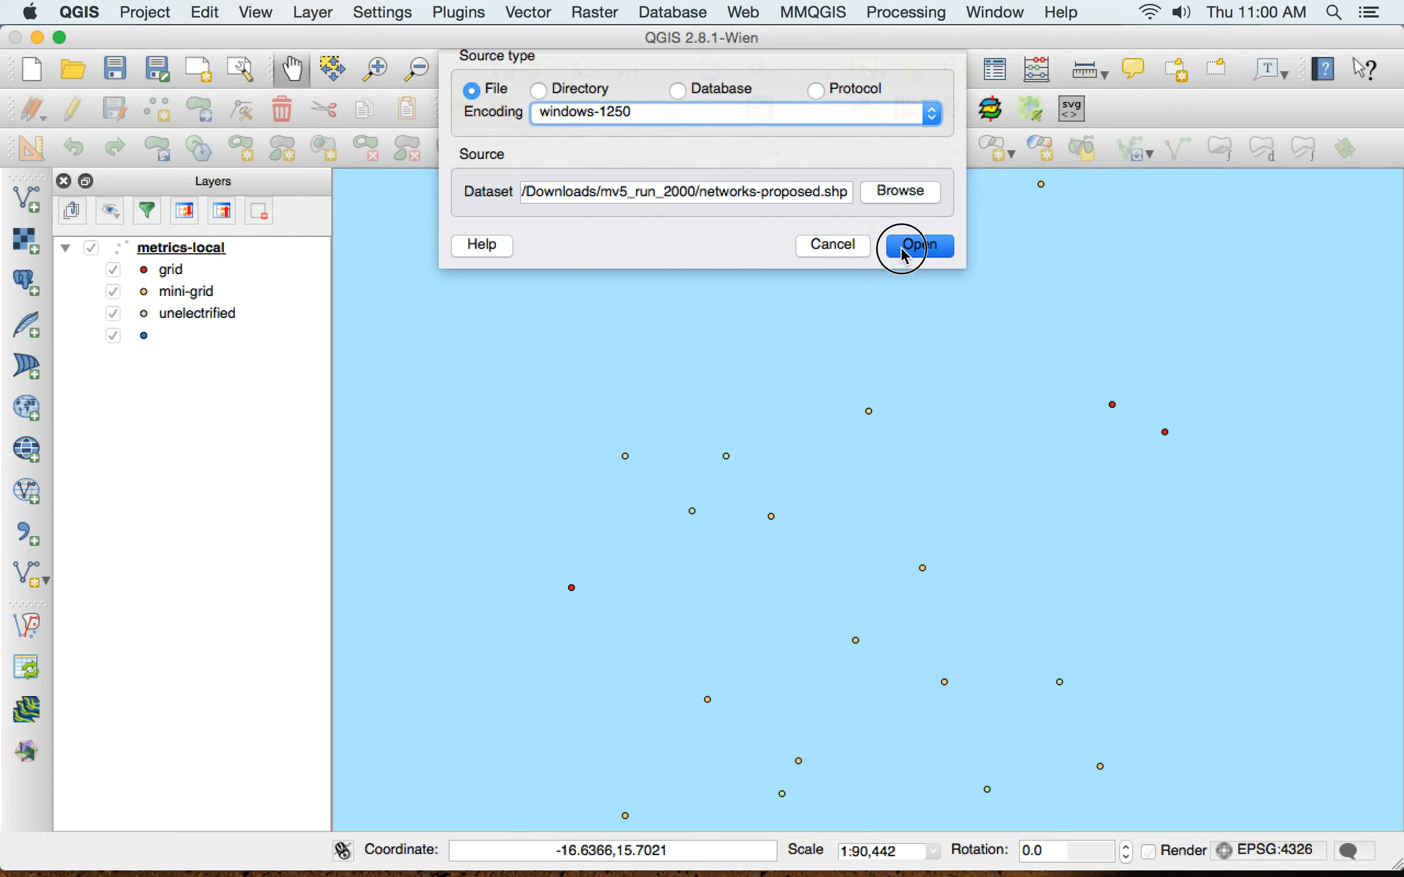
click(901, 249)
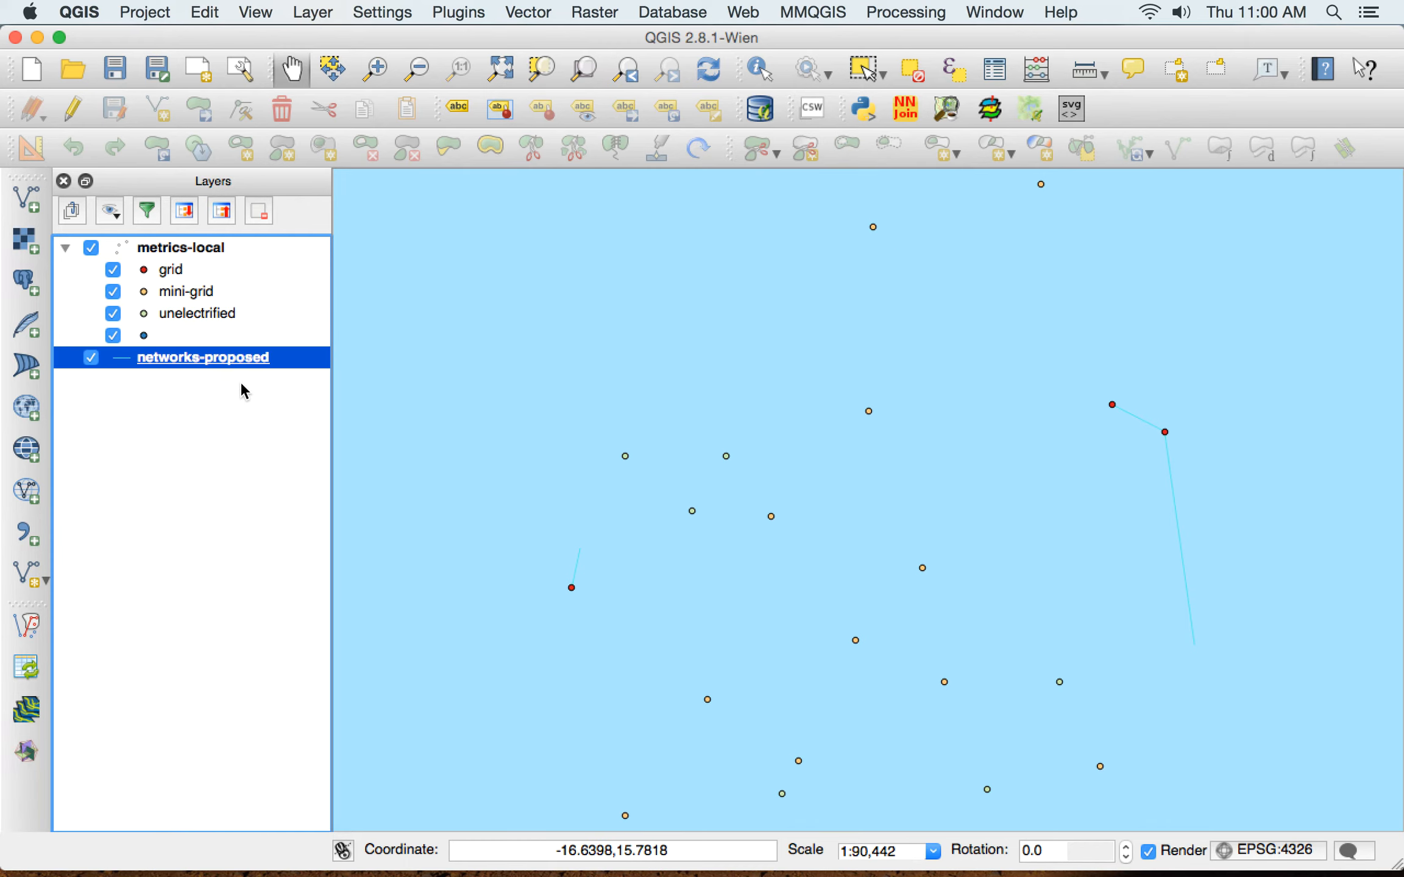
- Enable on-the-fly CRS transformation for the project with WGS 84 (EPSG:4326) as the coordinate reference system
right_click(268, 359)
click(300, 370)
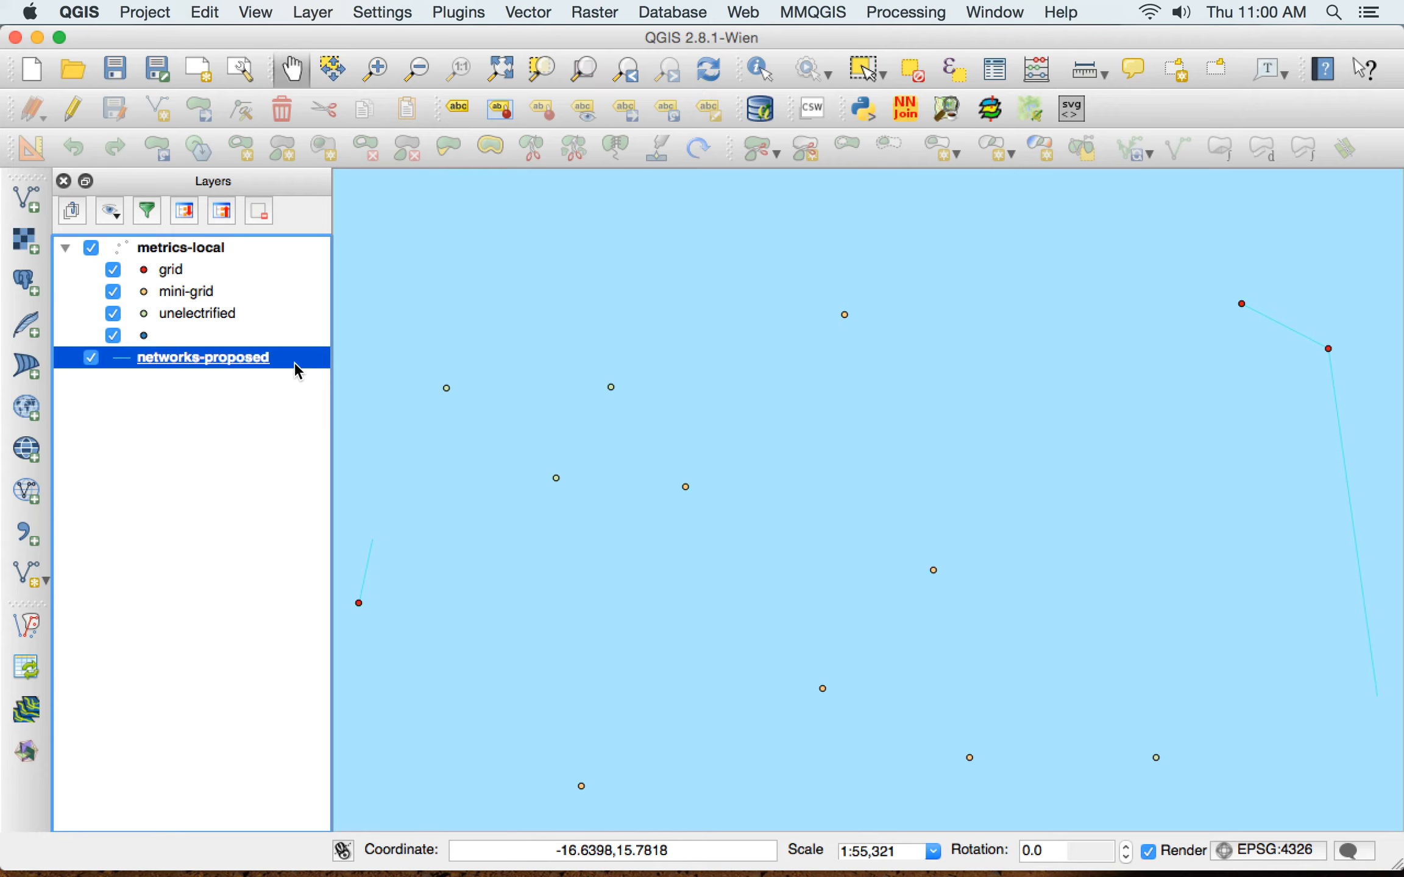
click(1292, 850)
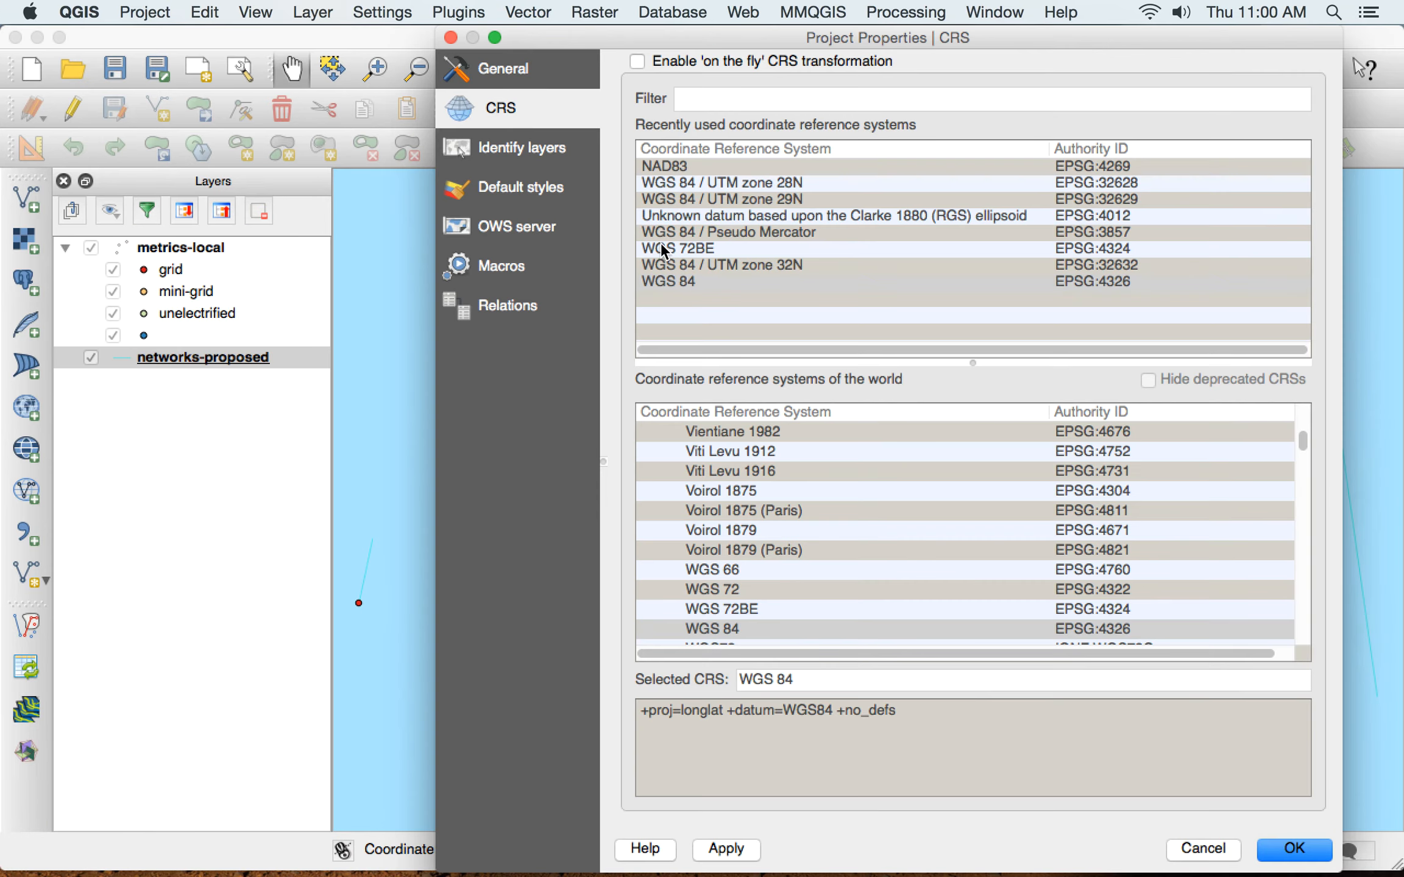
click(637, 61)
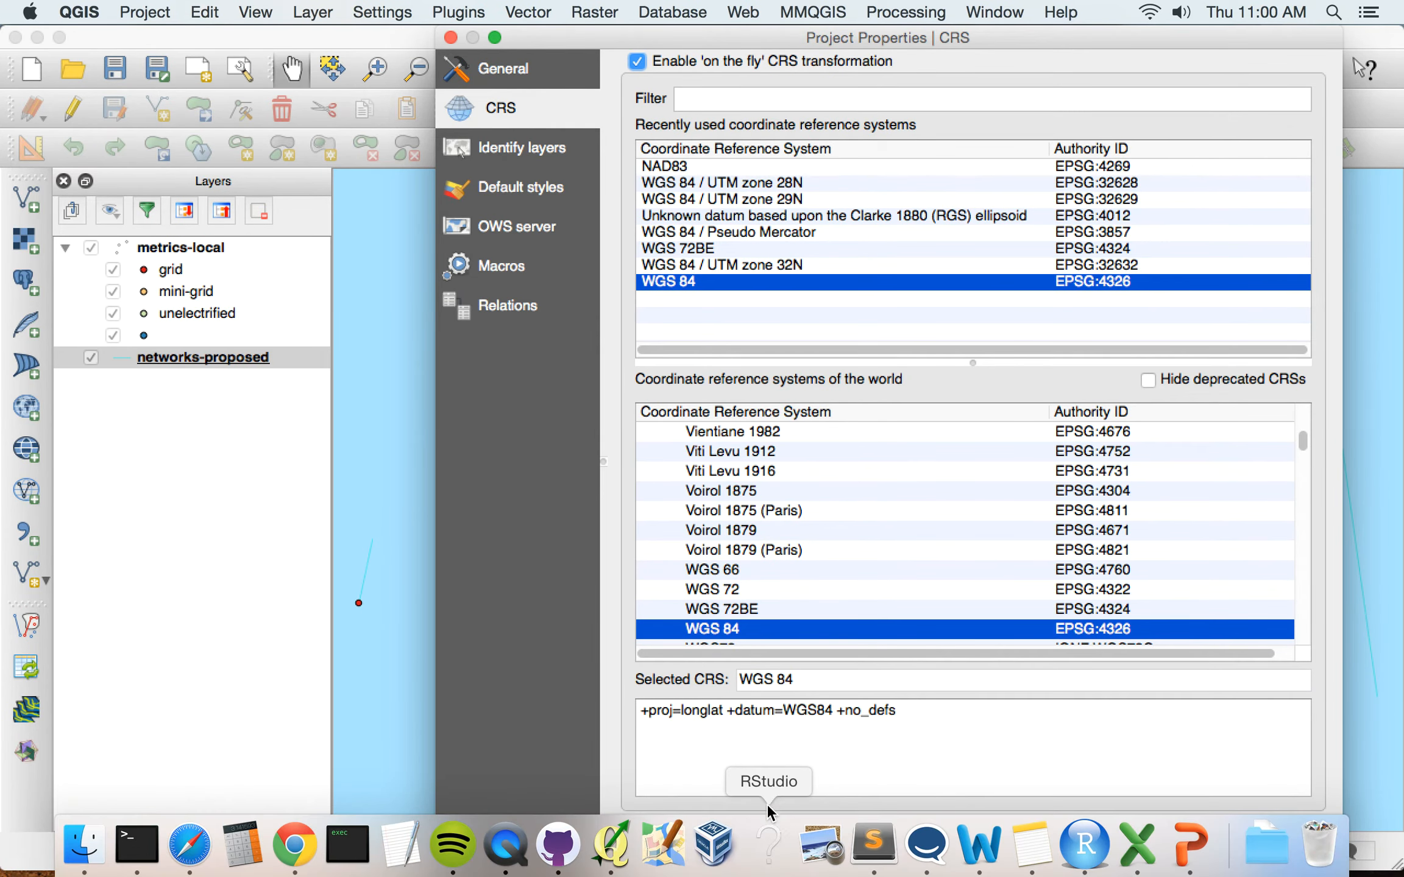
click(725, 849)
click(1293, 848)
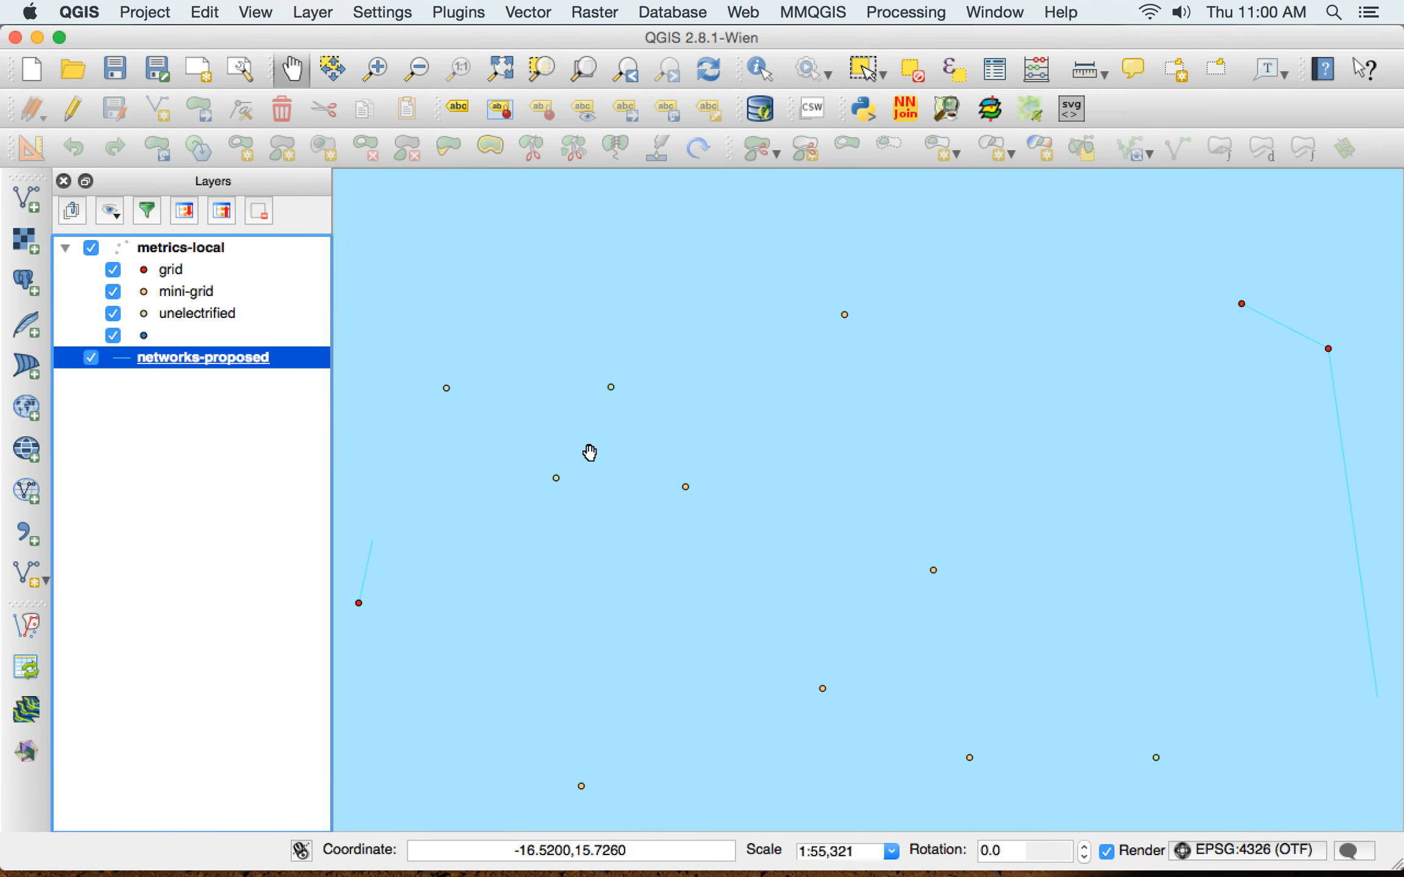
right_click(230, 349)
click(266, 353)
right_click(268, 364)
click(286, 370)
scroll(1251, 652, right, 5)
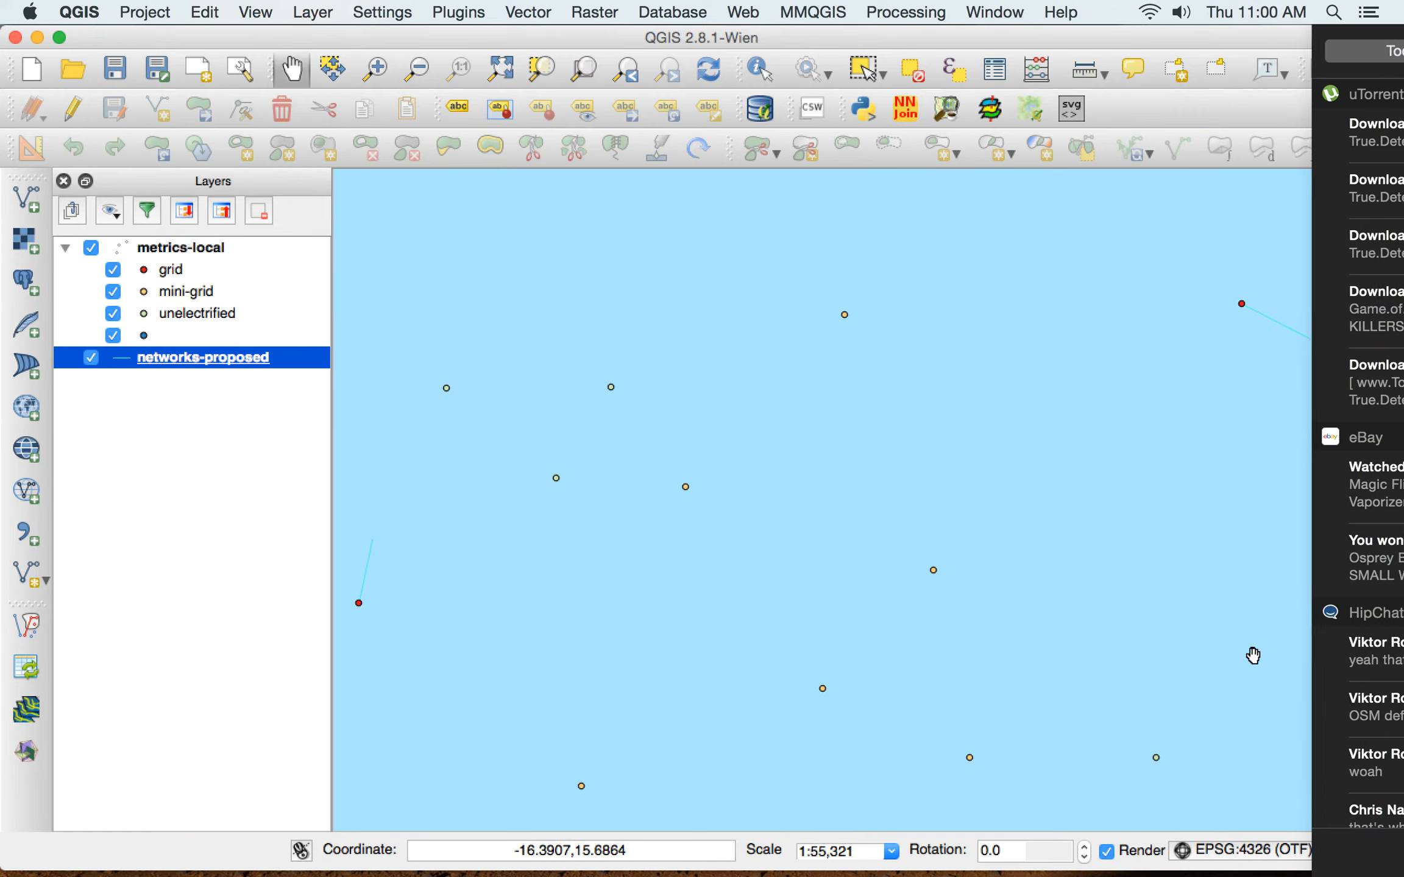
click(1252, 655)
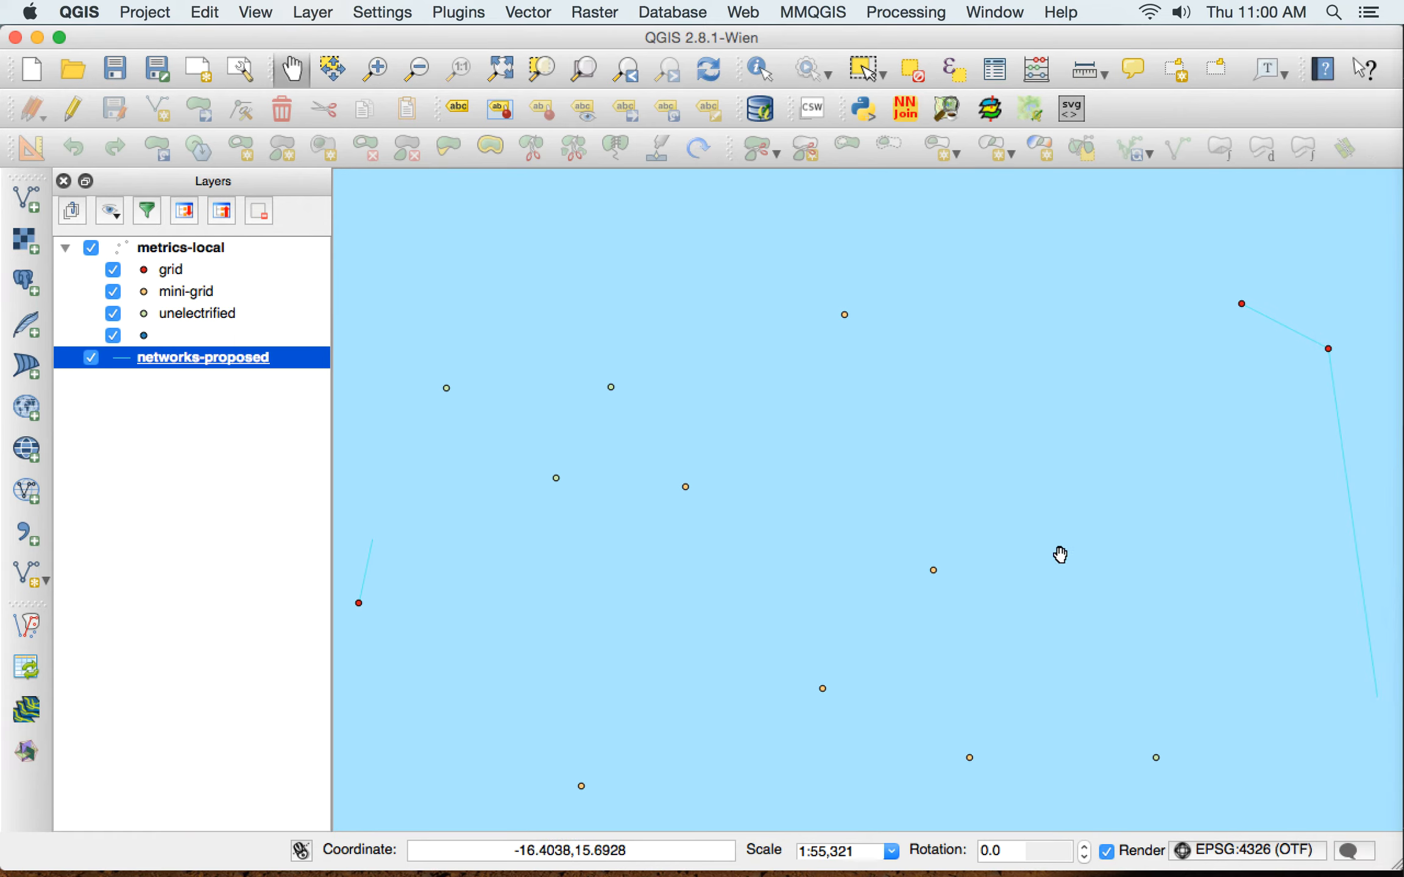
- Style the networks-proposed layer with the Construction road line symbol
right_click(190, 366)
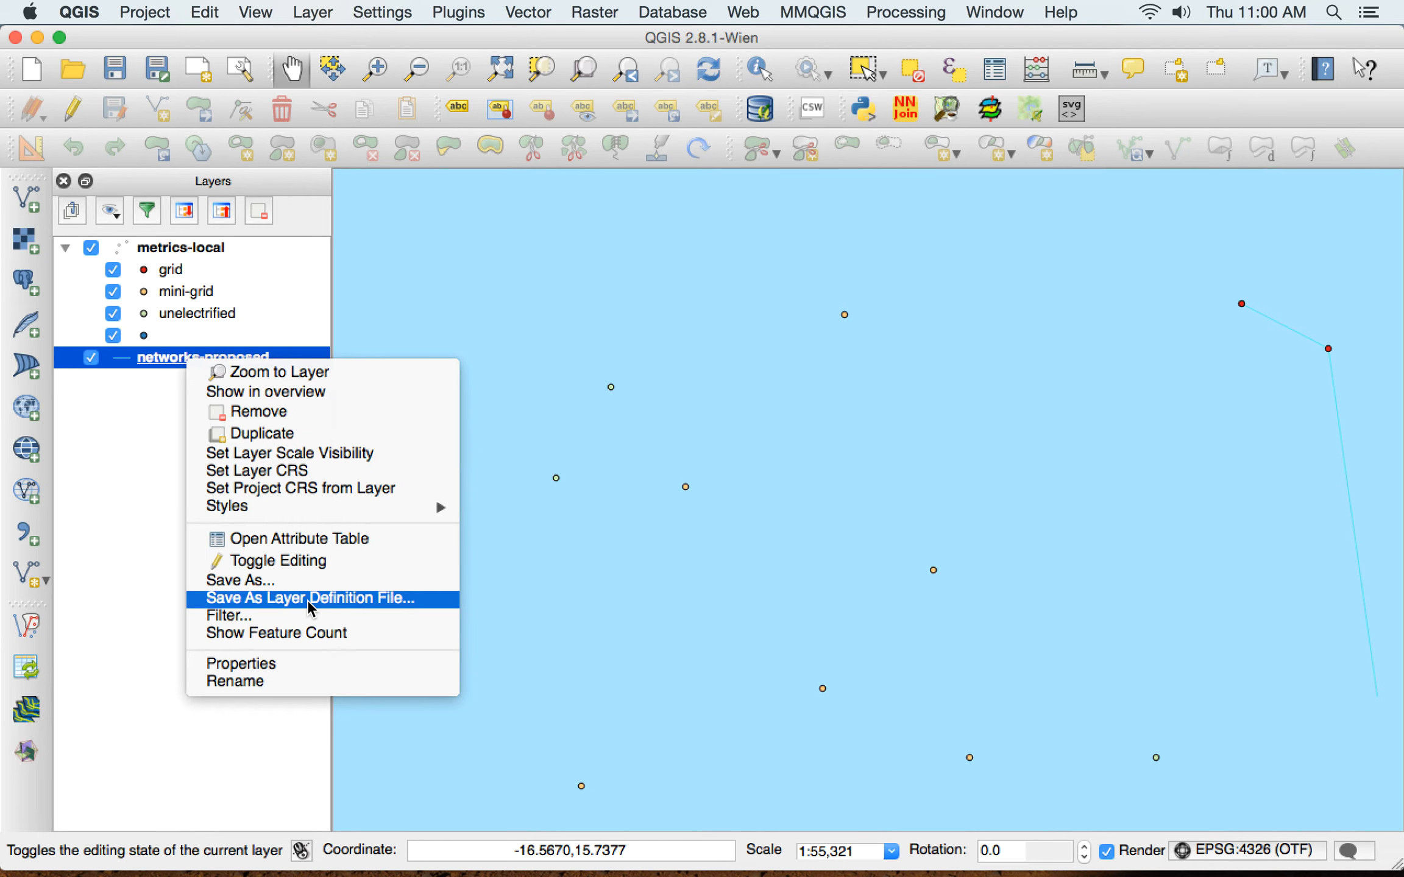
click(302, 665)
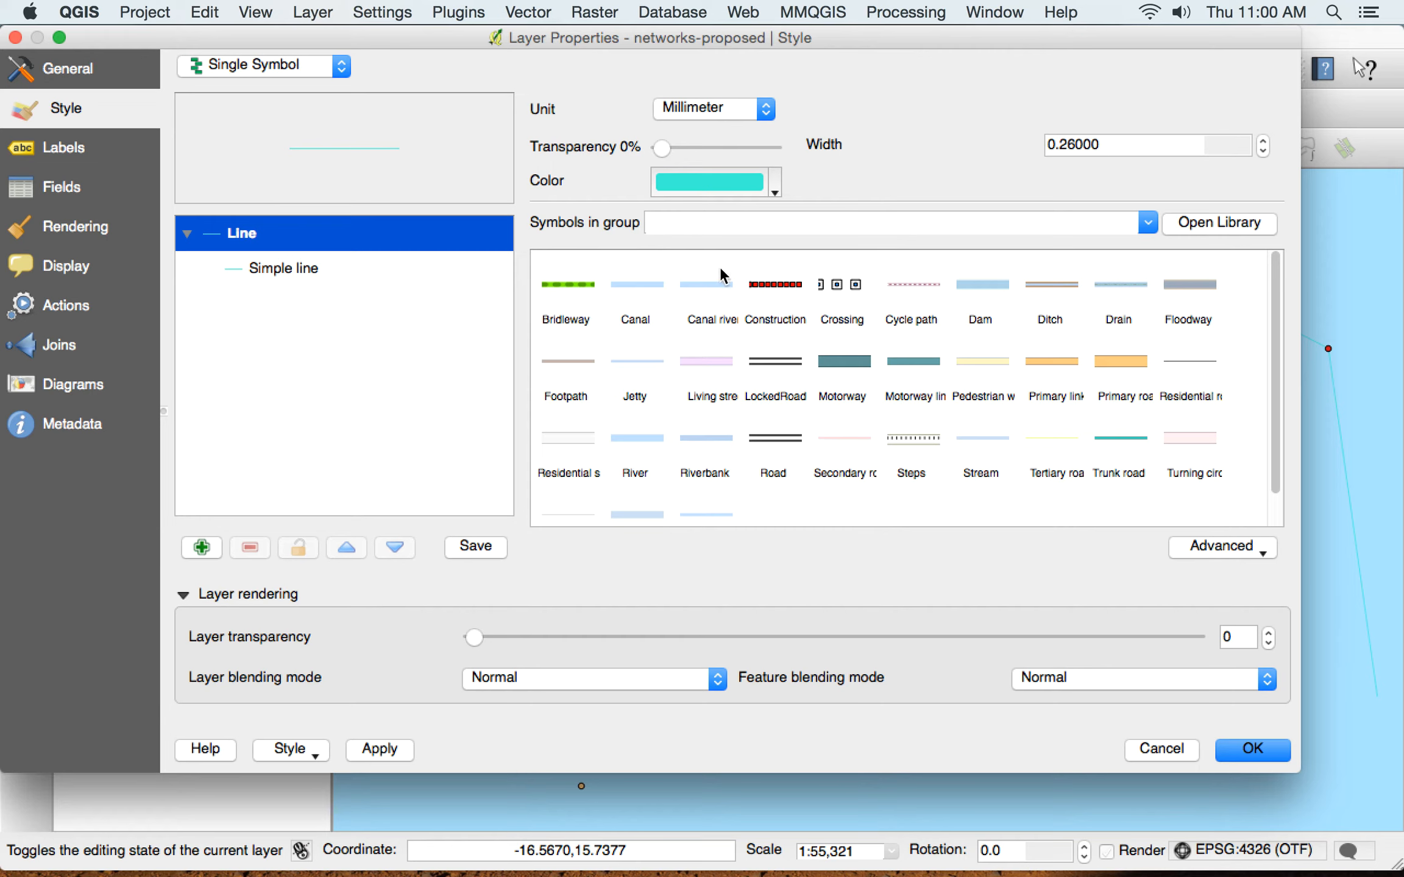
click(794, 284)
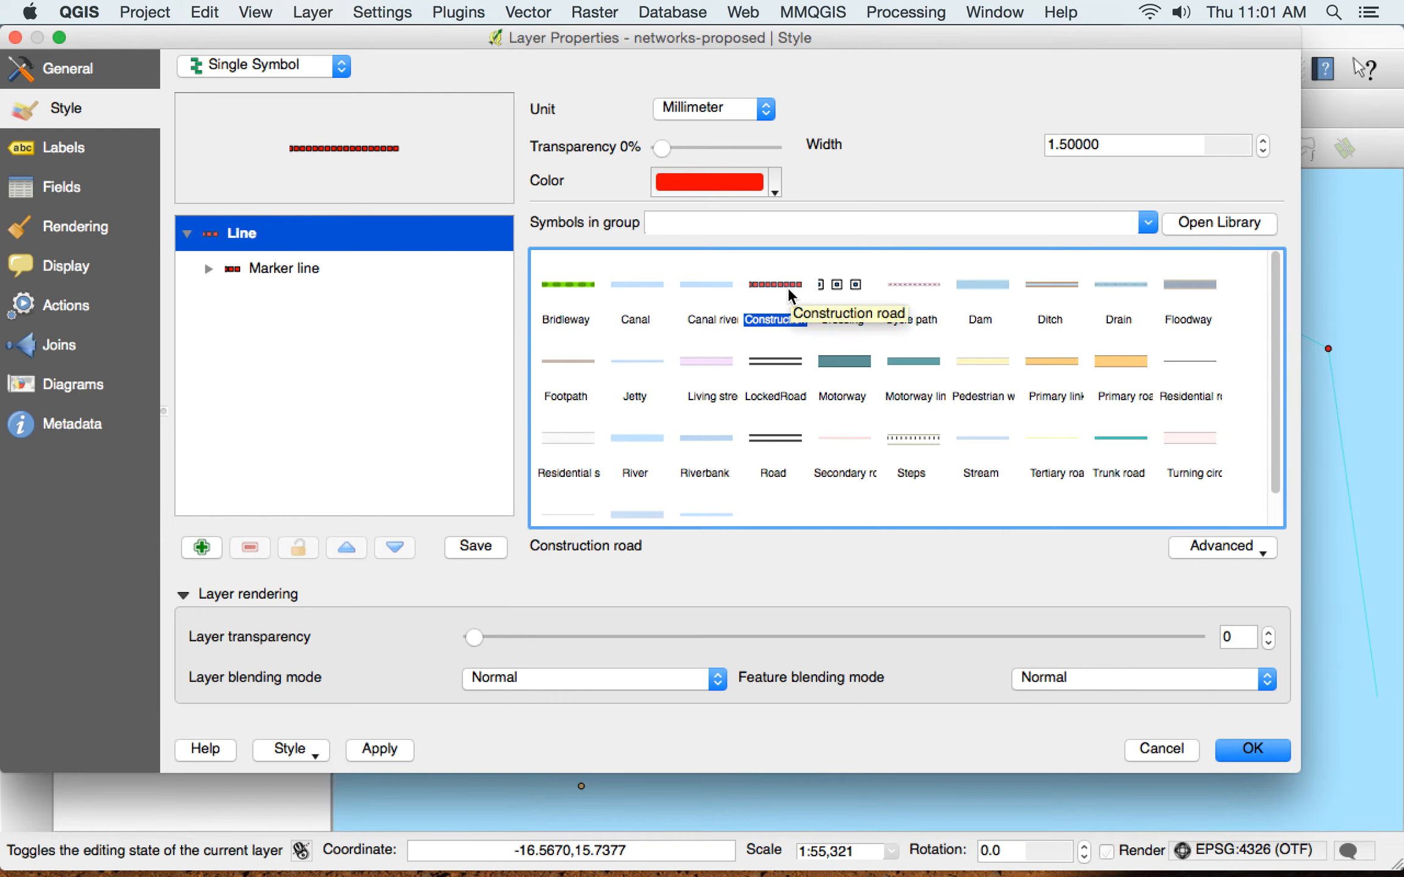
drag(1117, 144, 1002, 116)
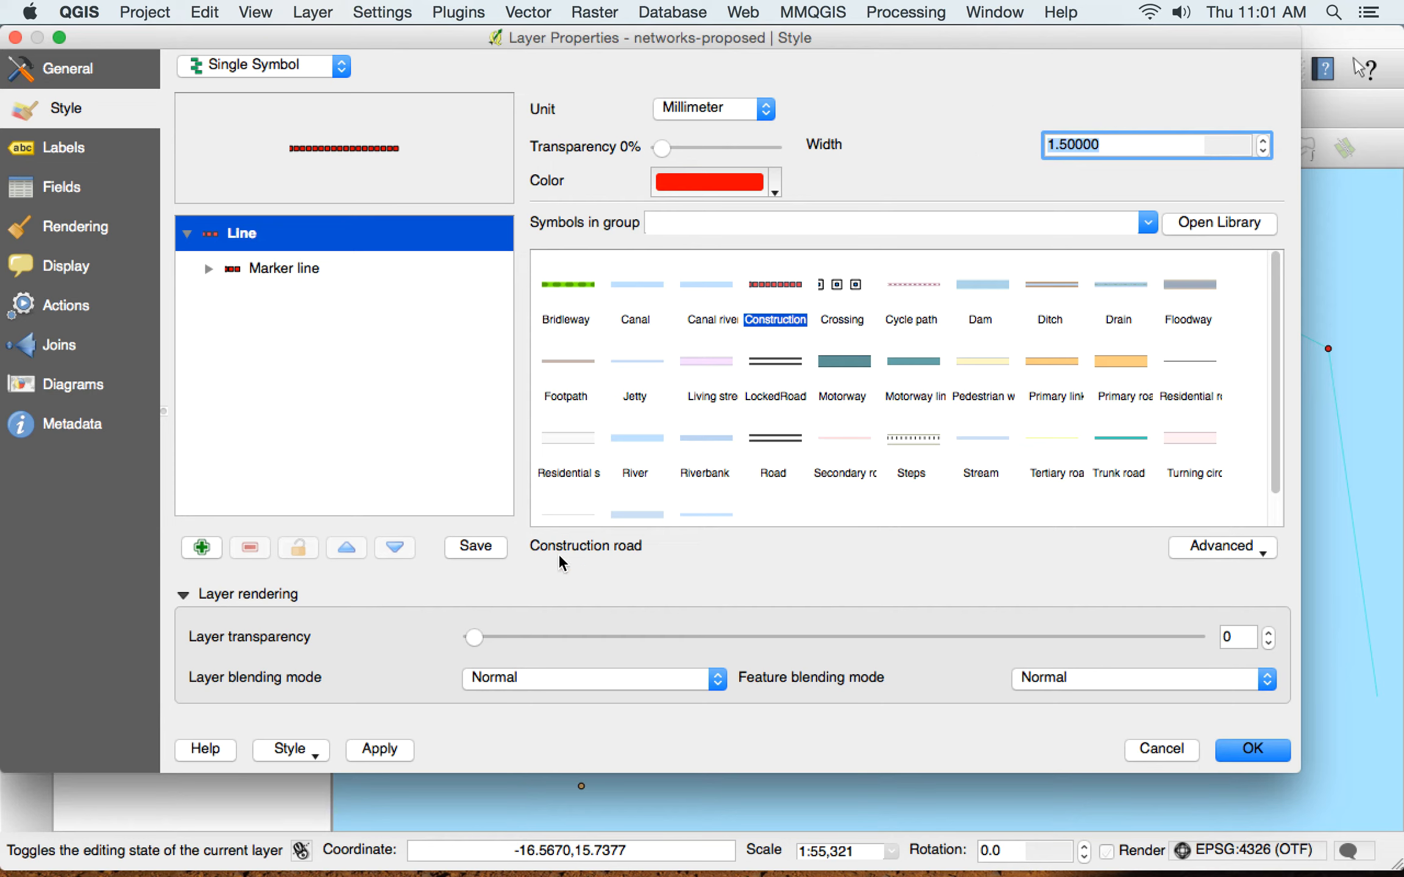
click(552, 599)
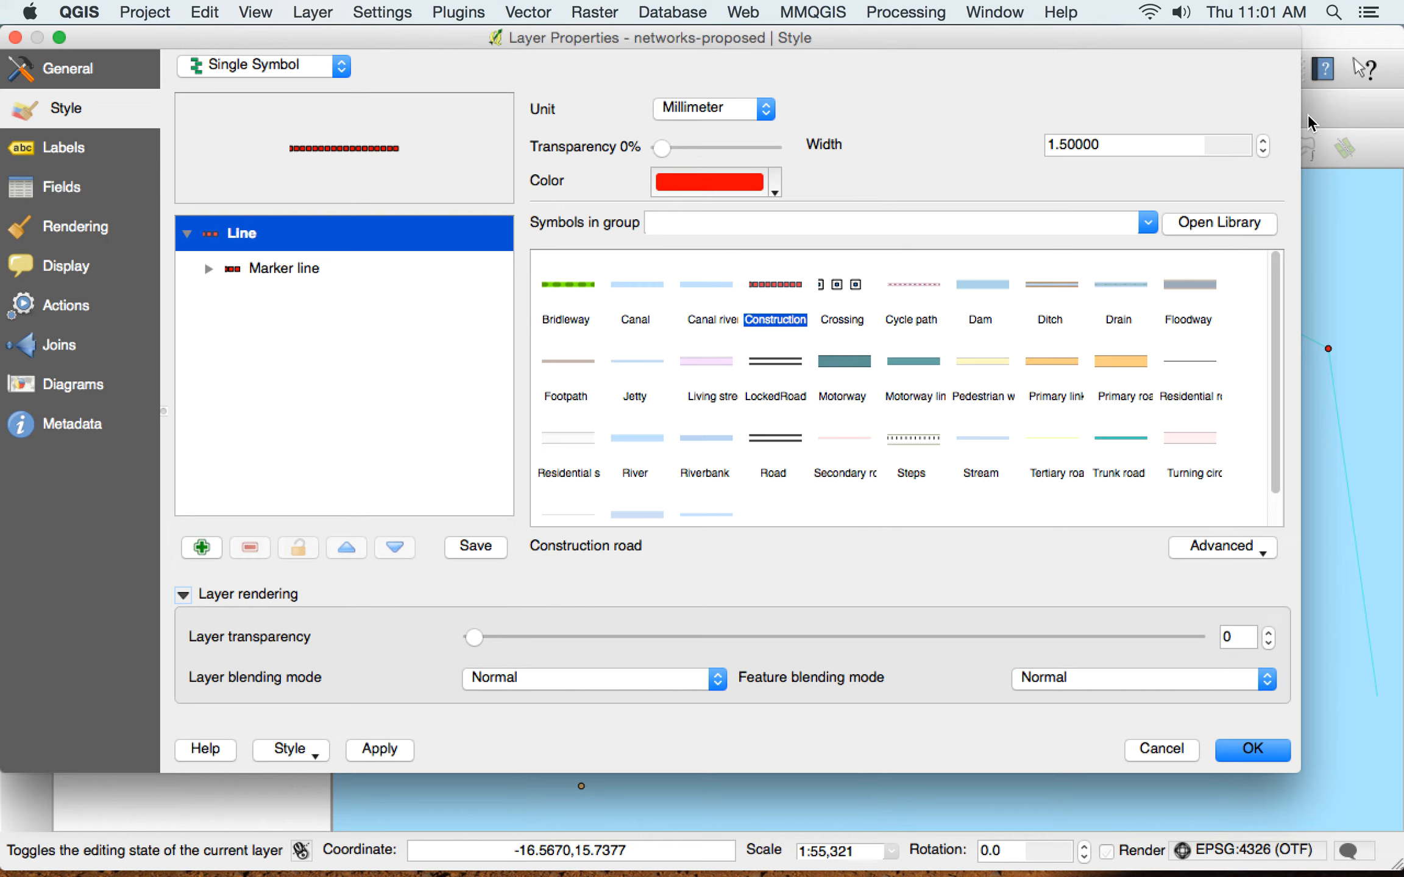
- Increase the line symbol's width to 2.10000 mm and apply the style to the networks-proposed layer
click(1262, 141)
click(1262, 141)
click(1262, 140)
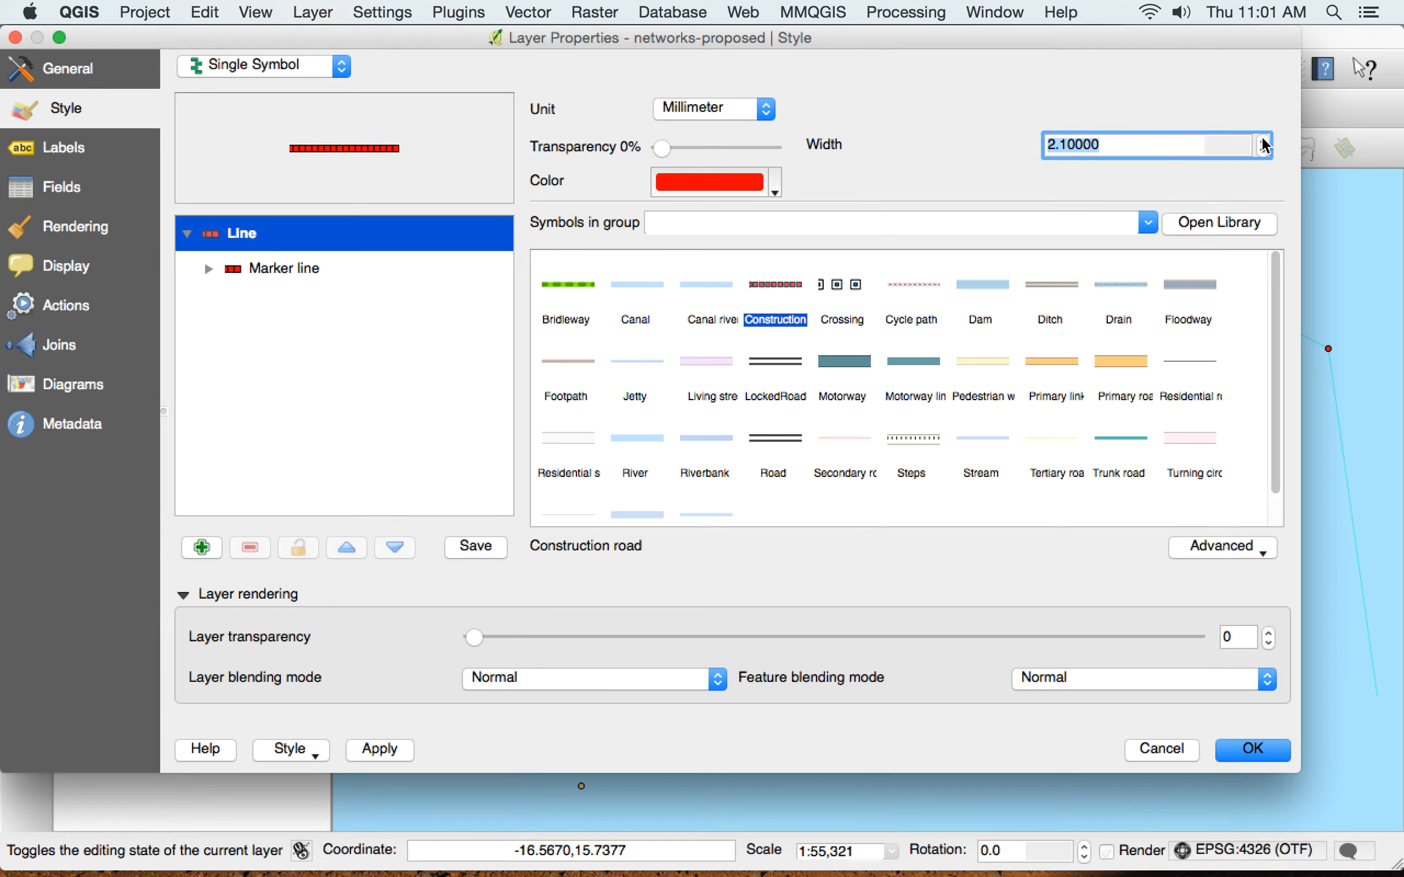
click(380, 748)
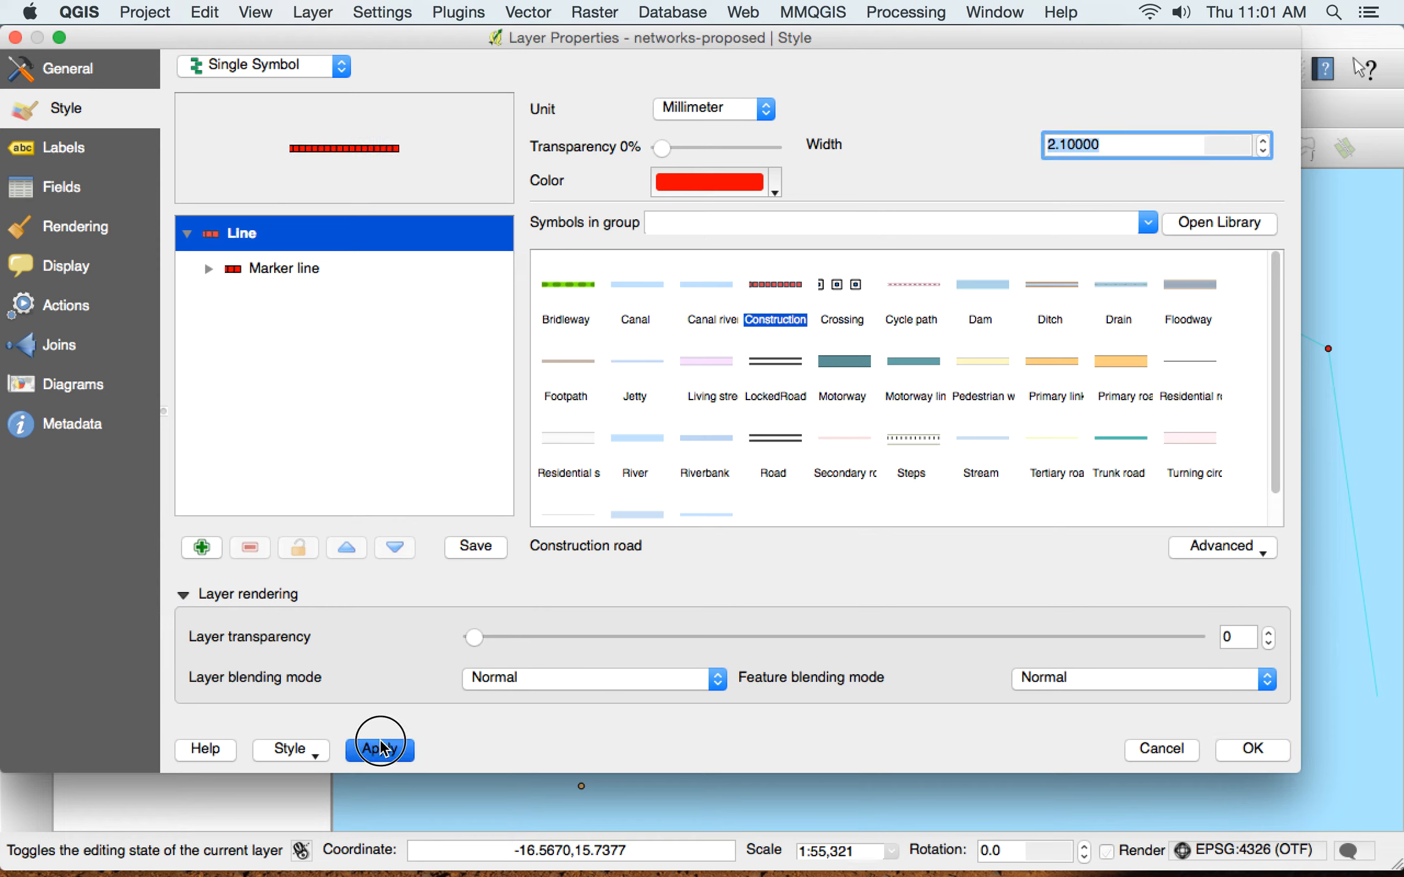
click(1252, 748)
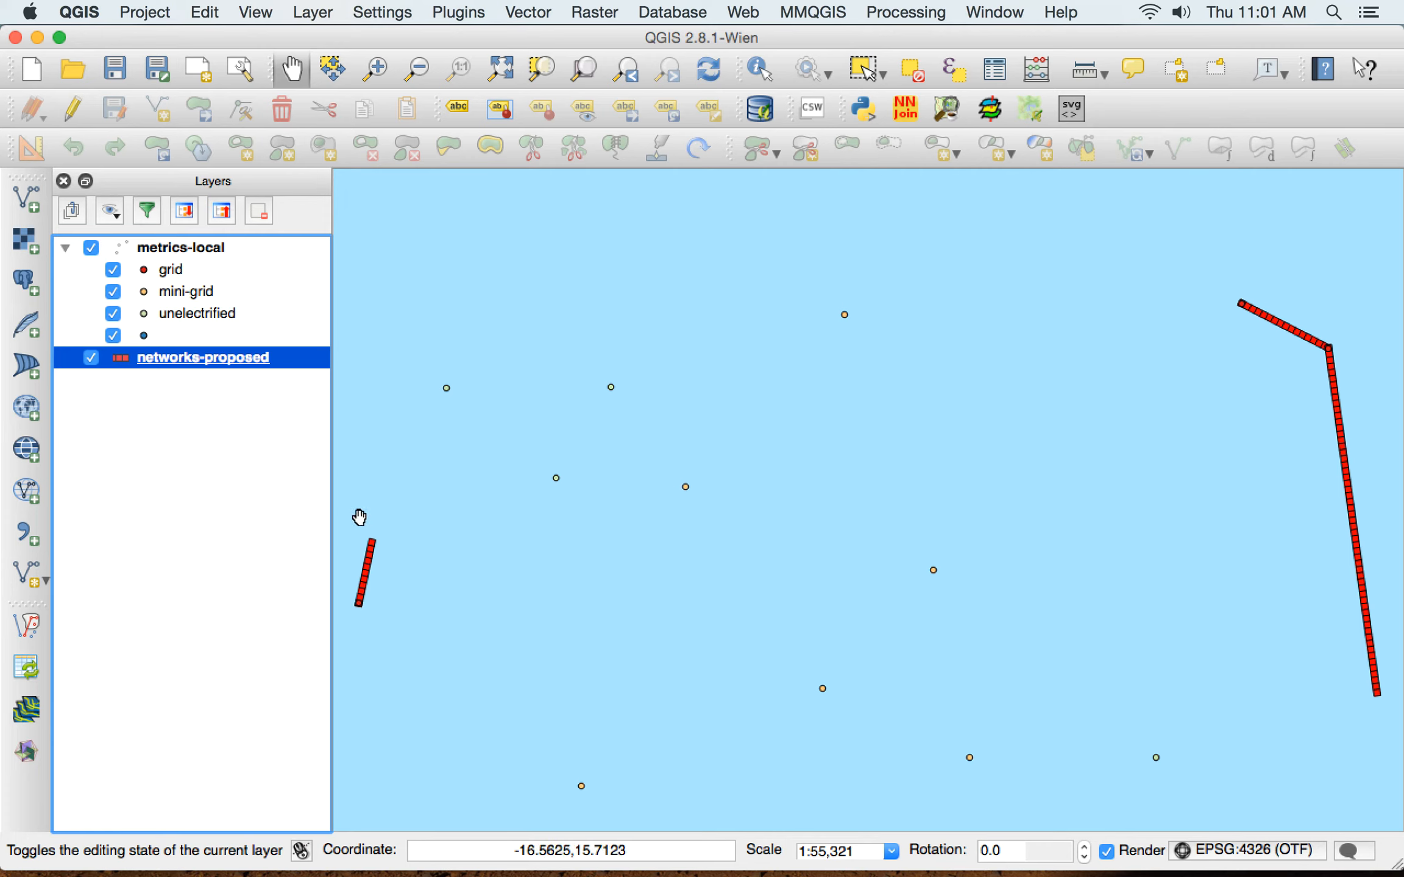
- Examine the proposed network lines in relation to the metrics-local points, both close up and at the full map extent
click(163, 261)
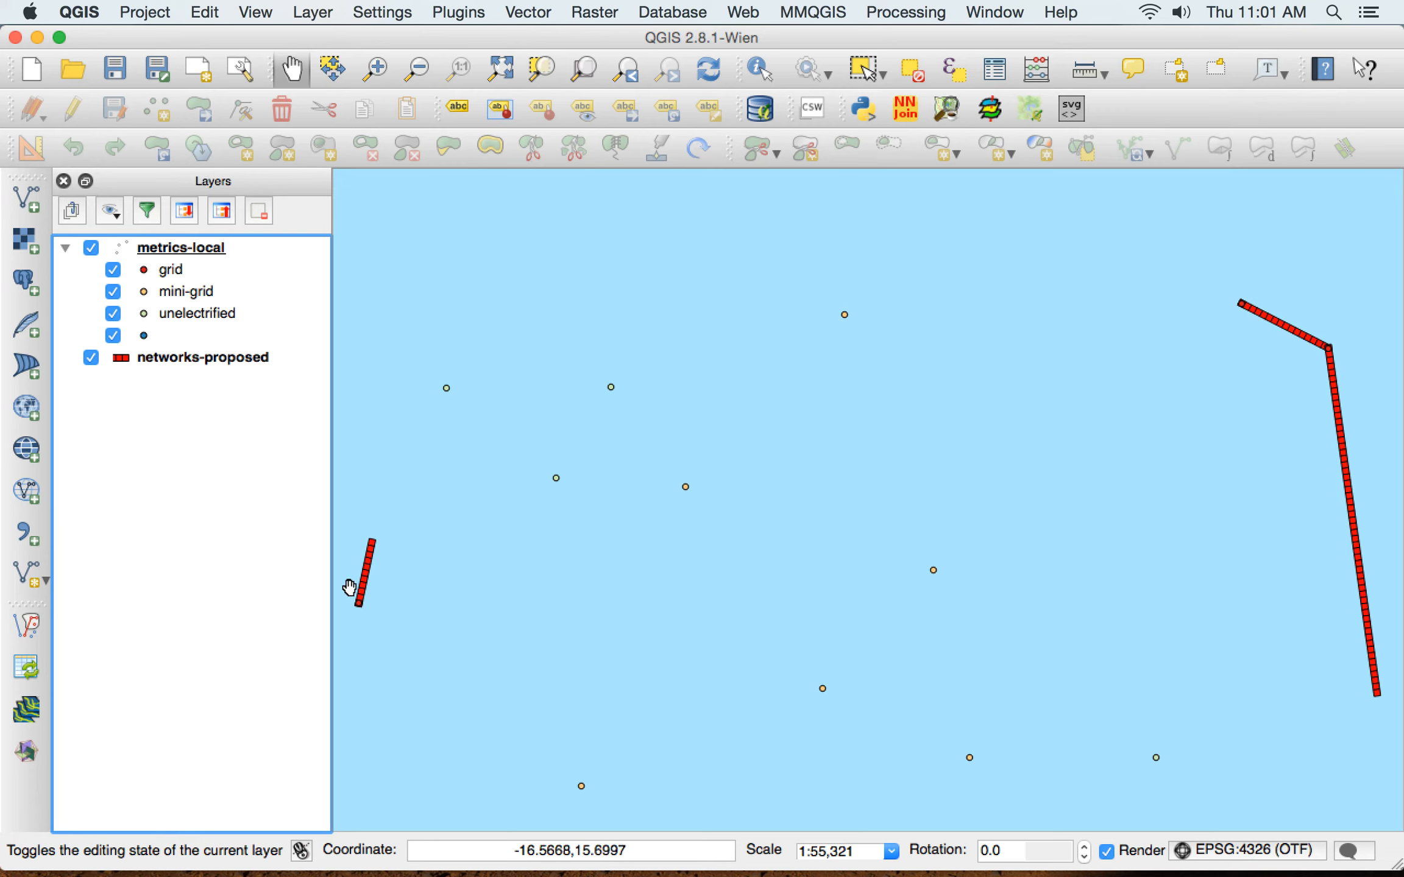
scroll(533, 564, down, 3)
drag(532, 564, 679, 534)
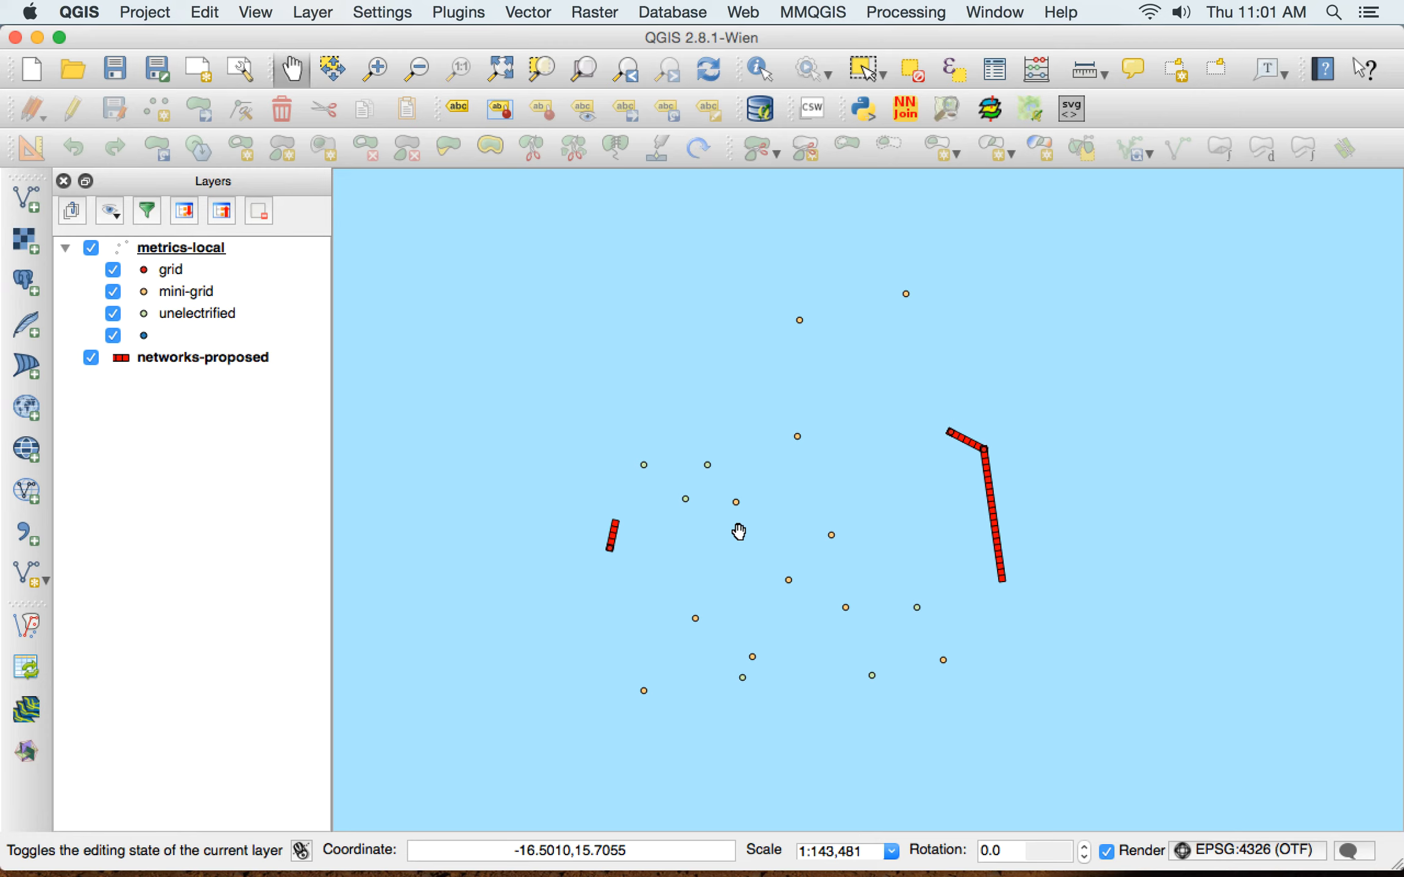
scroll(738, 532, up, 5)
scroll(739, 532, down, 2)
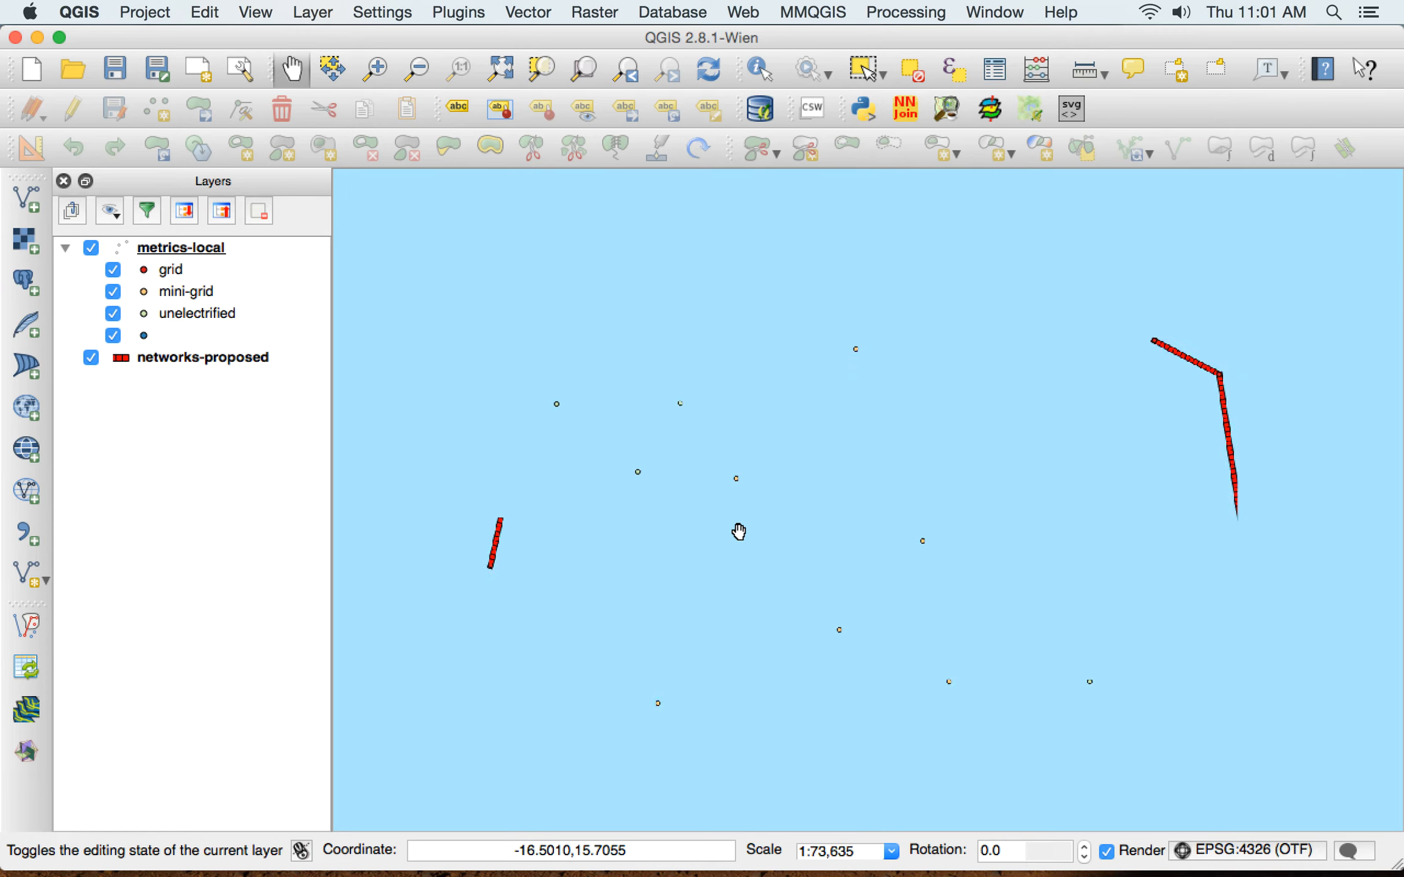
scroll(738, 532, down, 3)
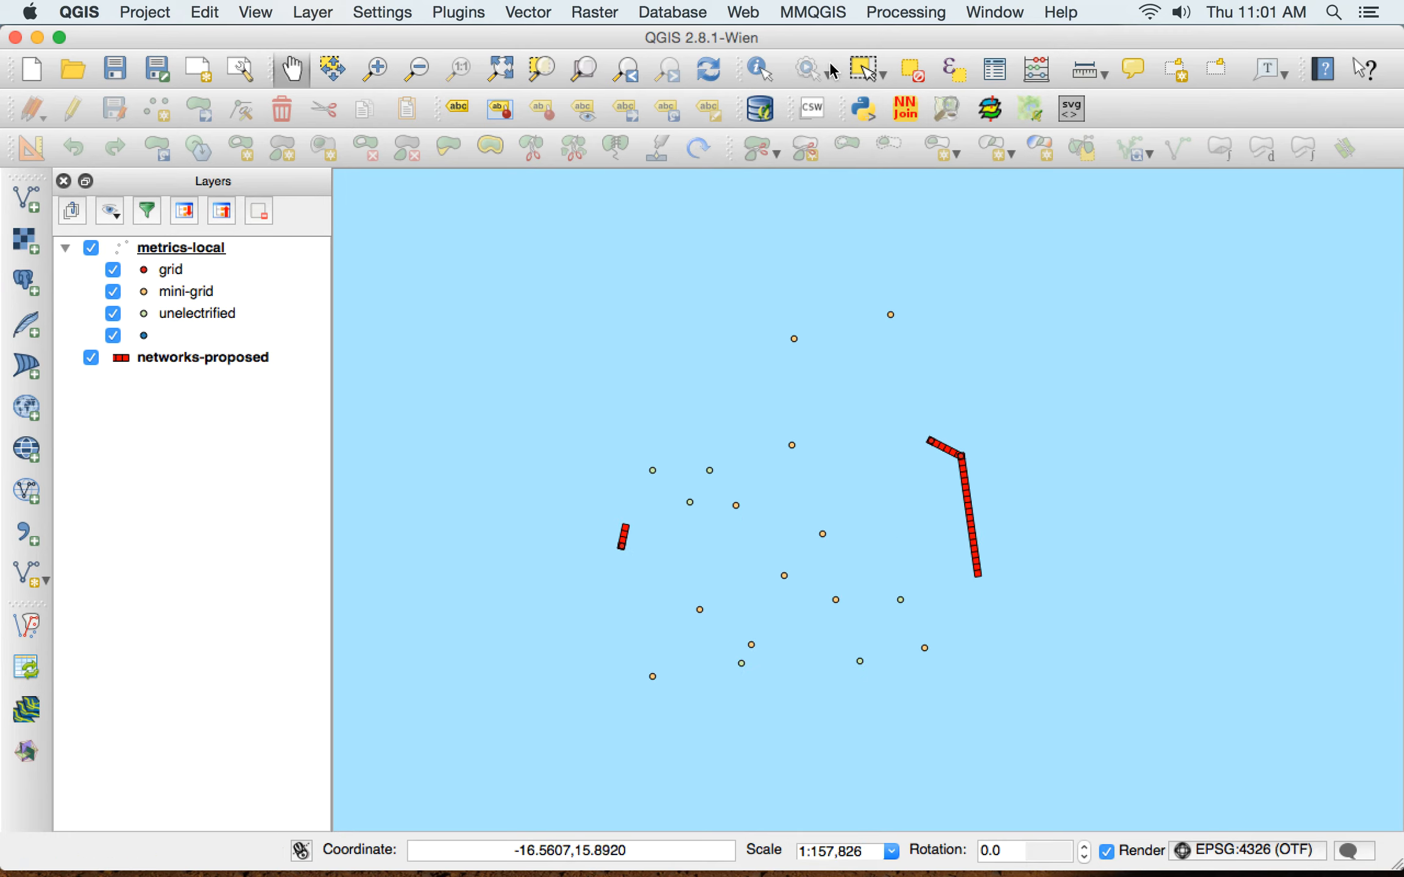
click(293, 70)
drag(724, 517, 665, 494)
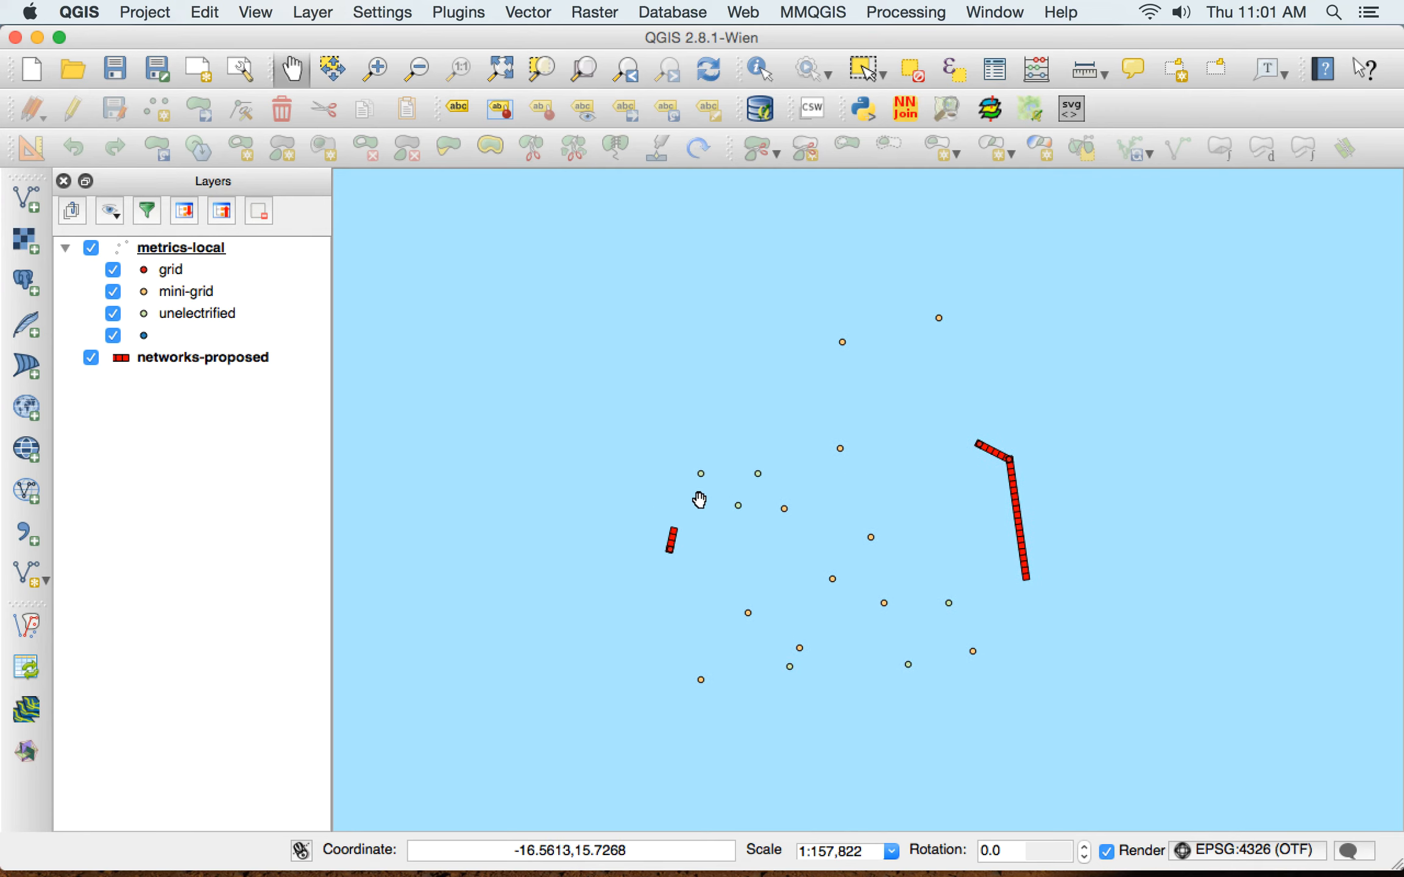
scroll(846, 515, up, 5)
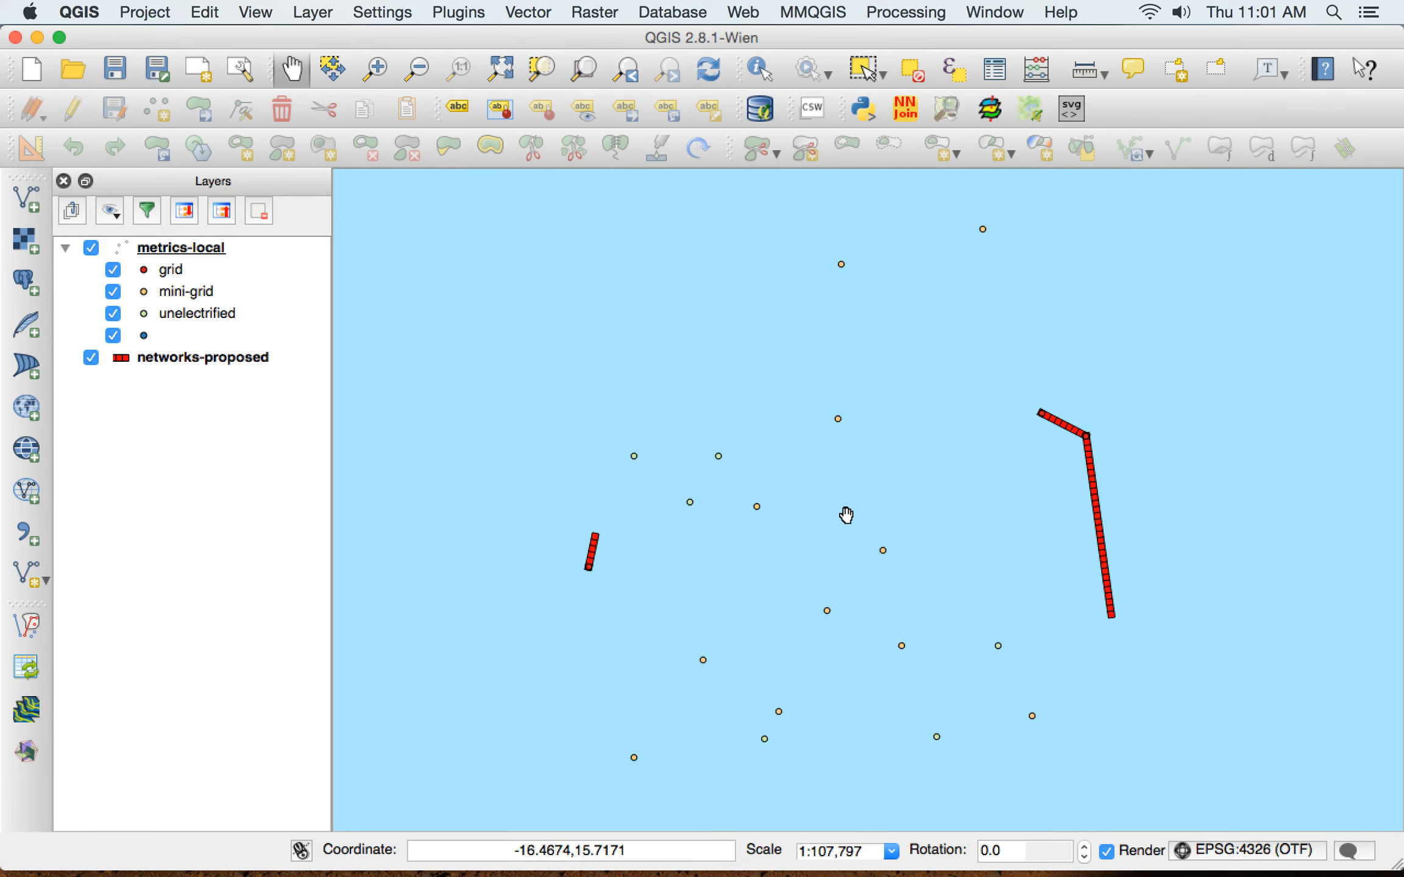
scroll(846, 515, up, 2)
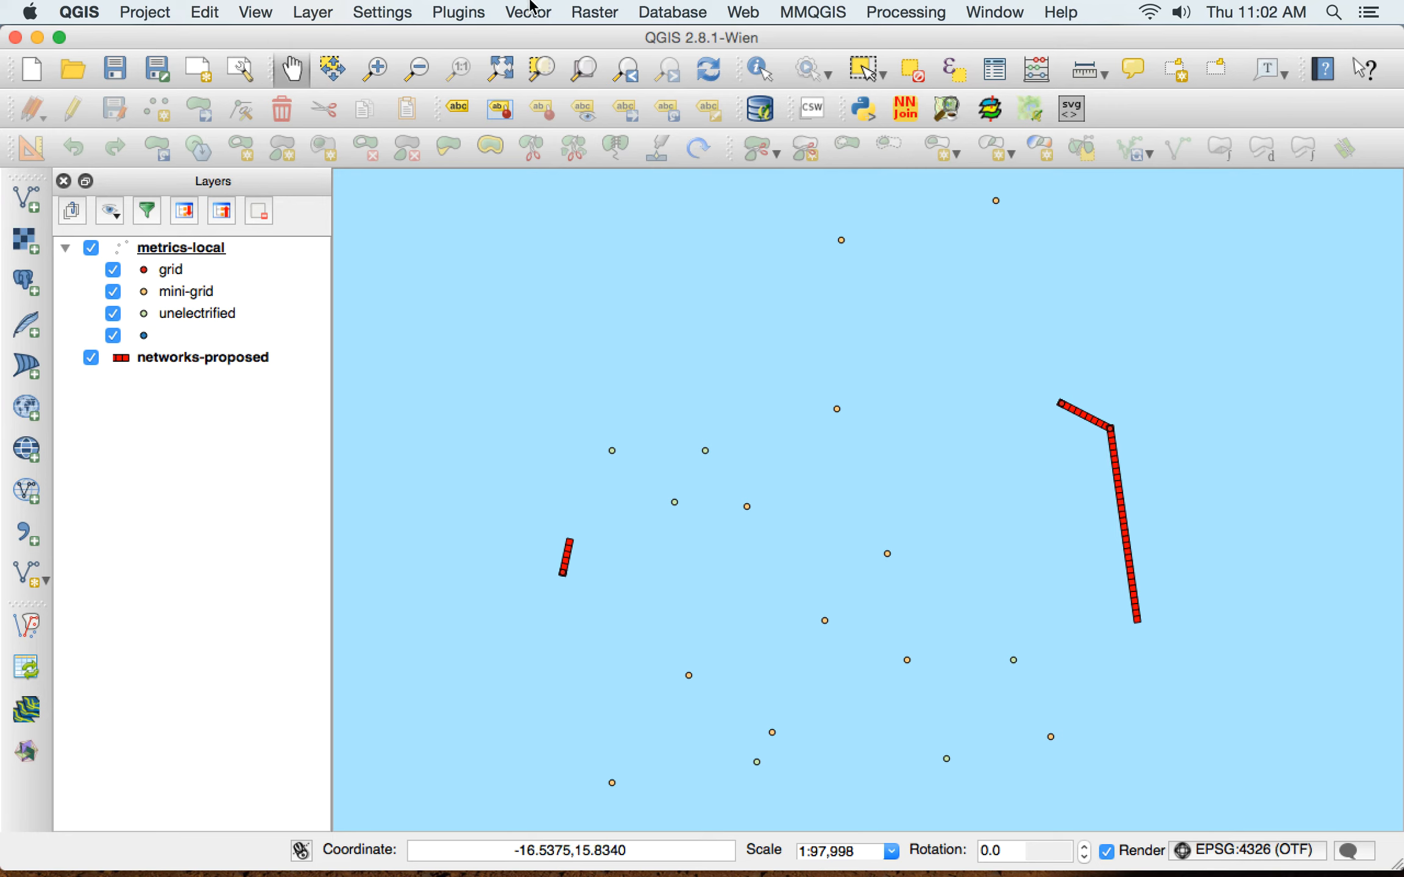
click(513, 67)
click(513, 67)
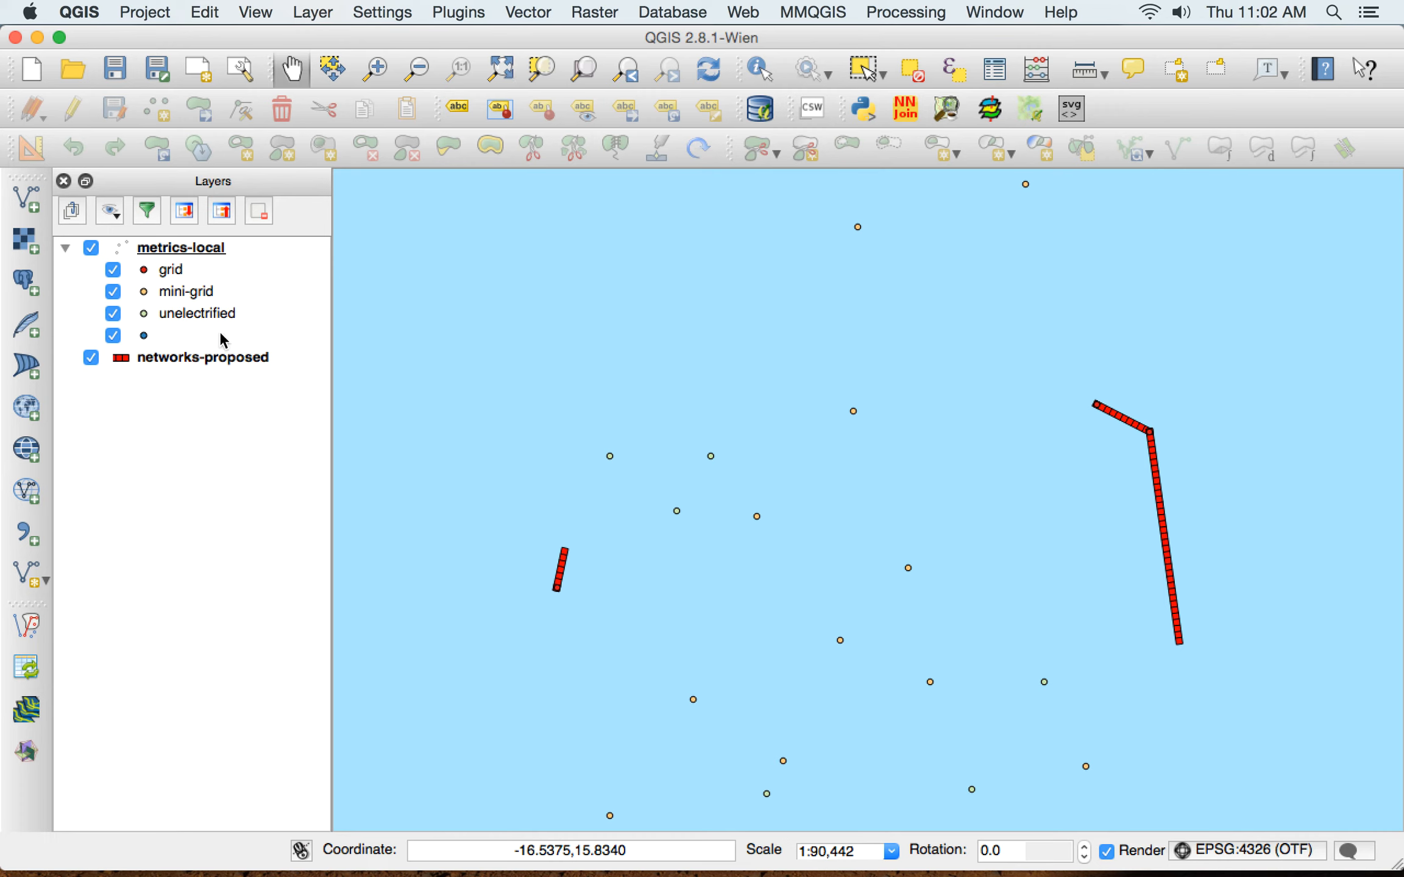
click(227, 359)
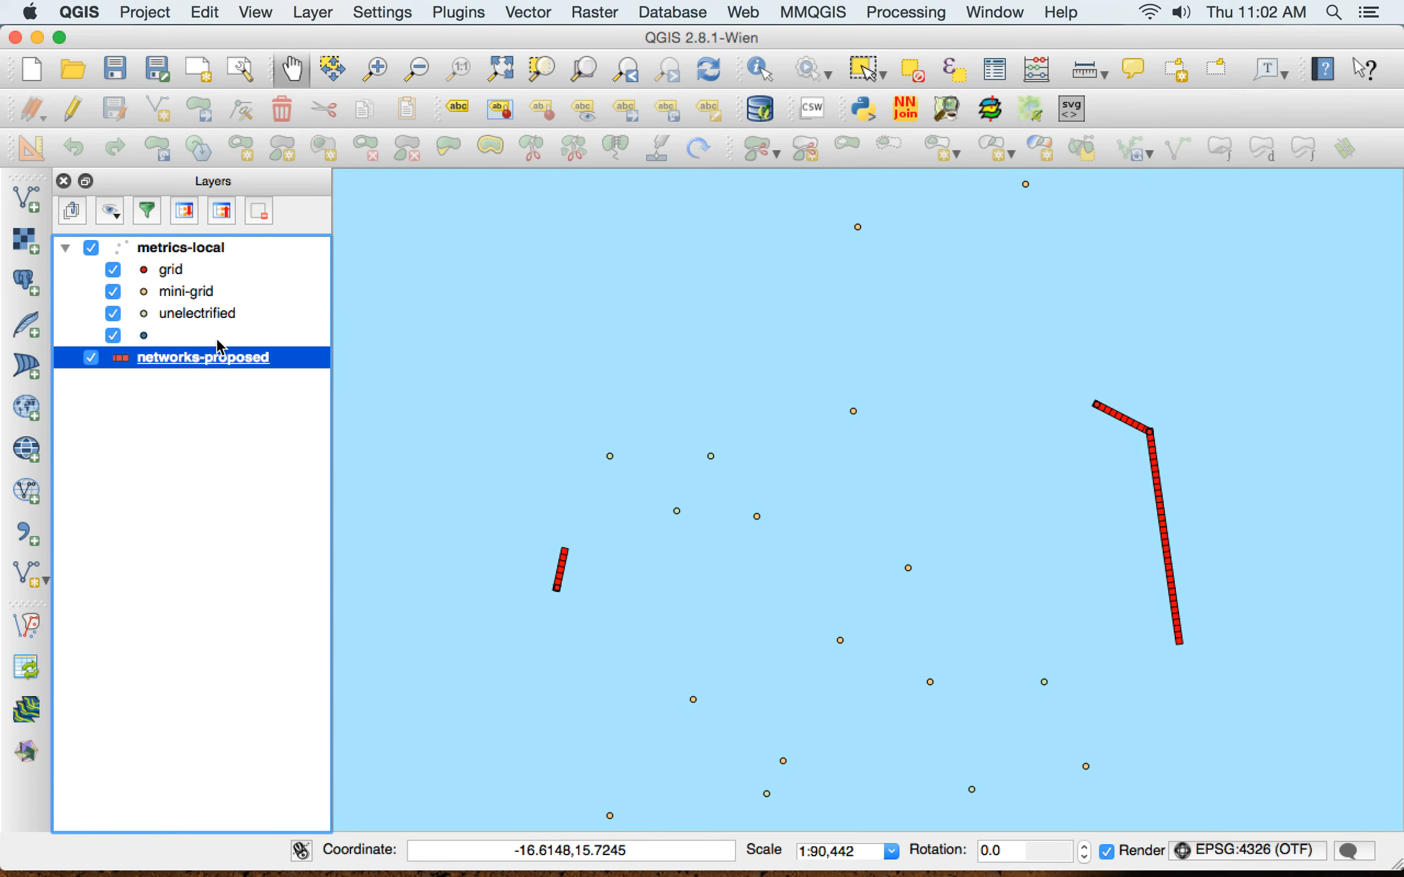
click(23, 199)
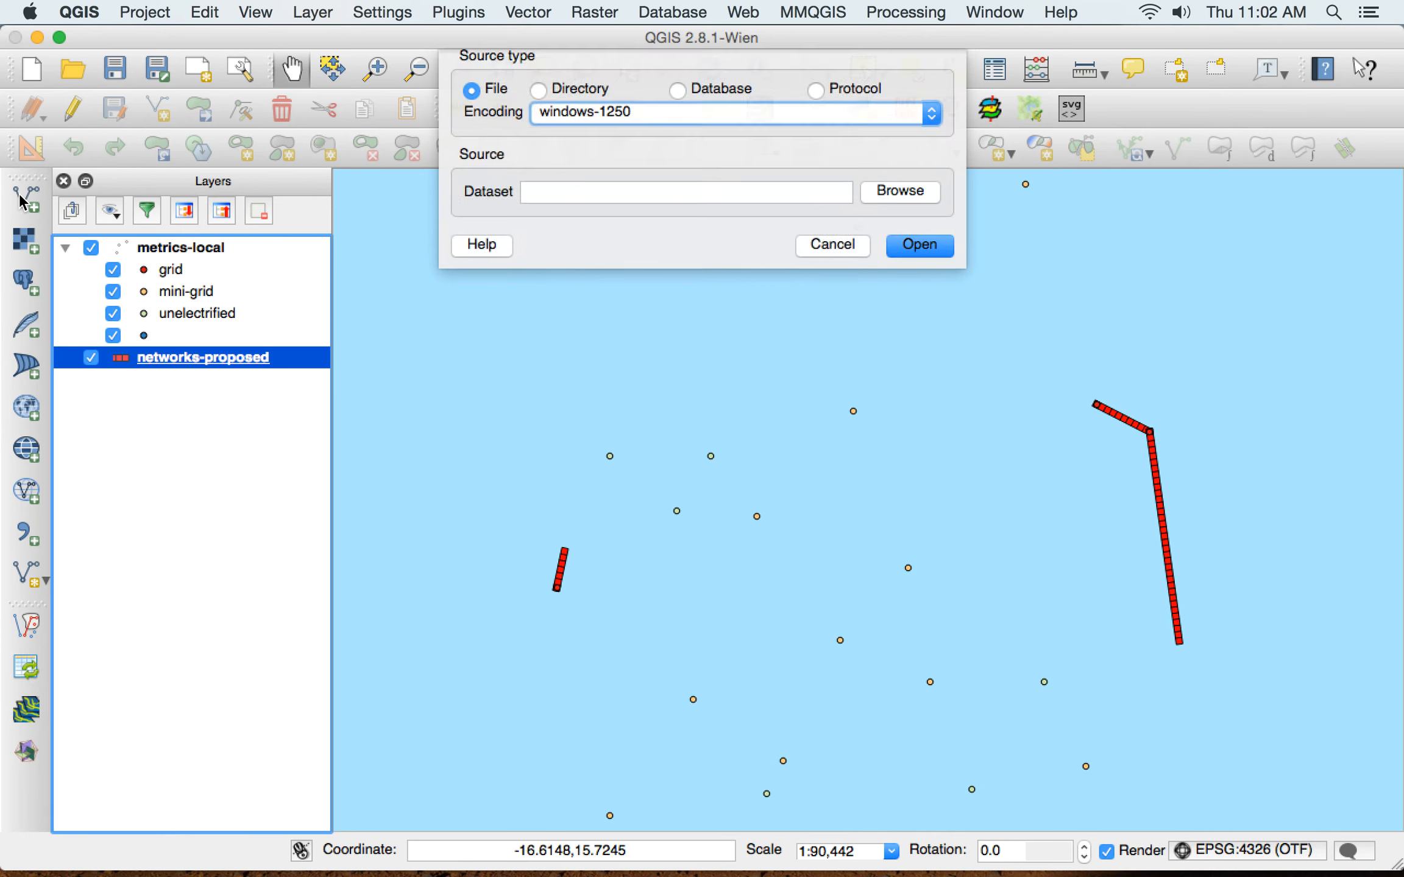
click(913, 200)
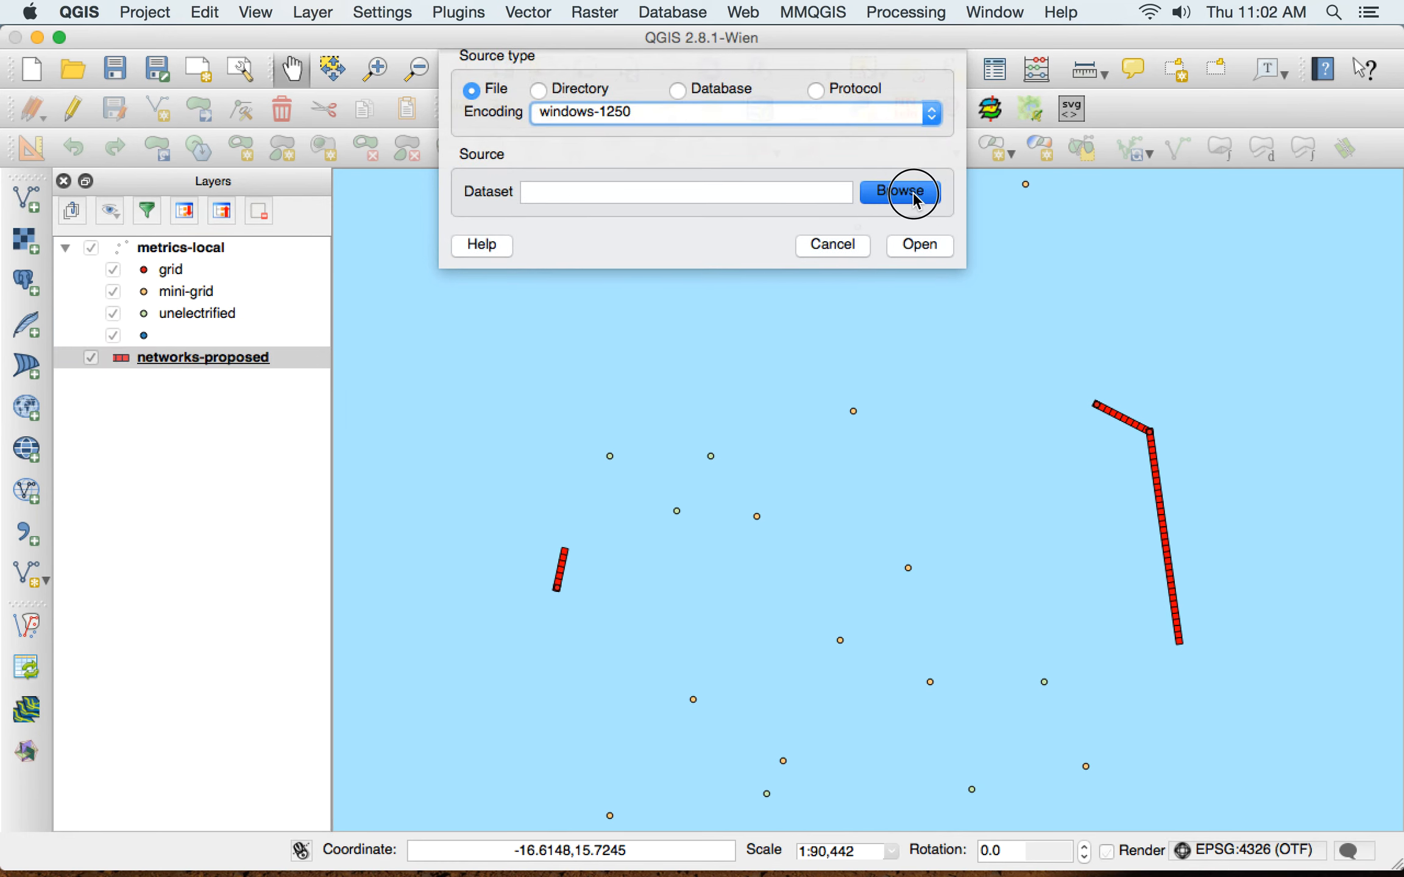
click(832, 242)
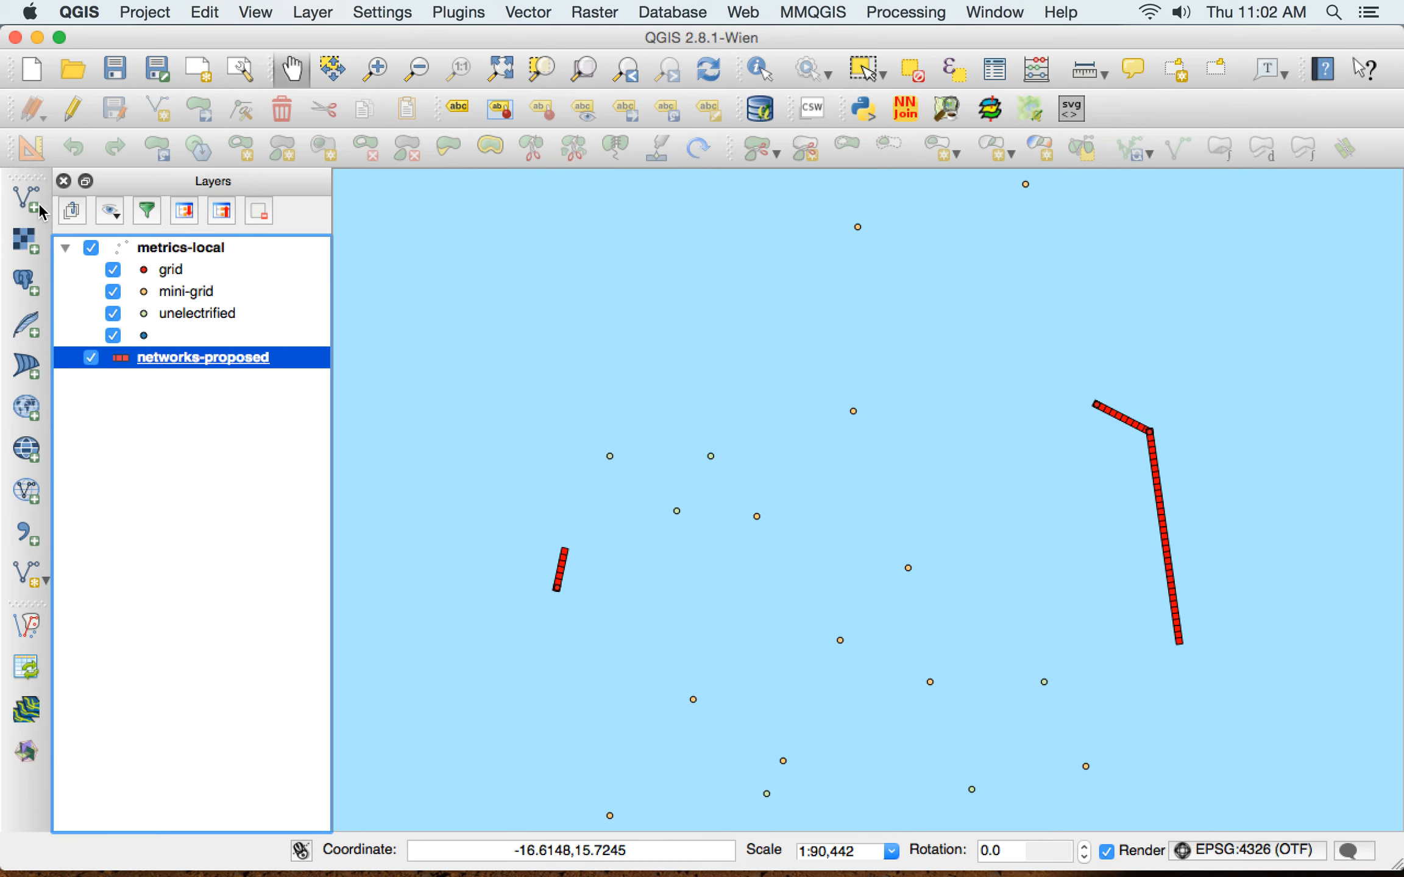
- Add networks-proposed.shp from the mv5_run_1000 folder in Downloads to the map as a vector layer
click(37, 209)
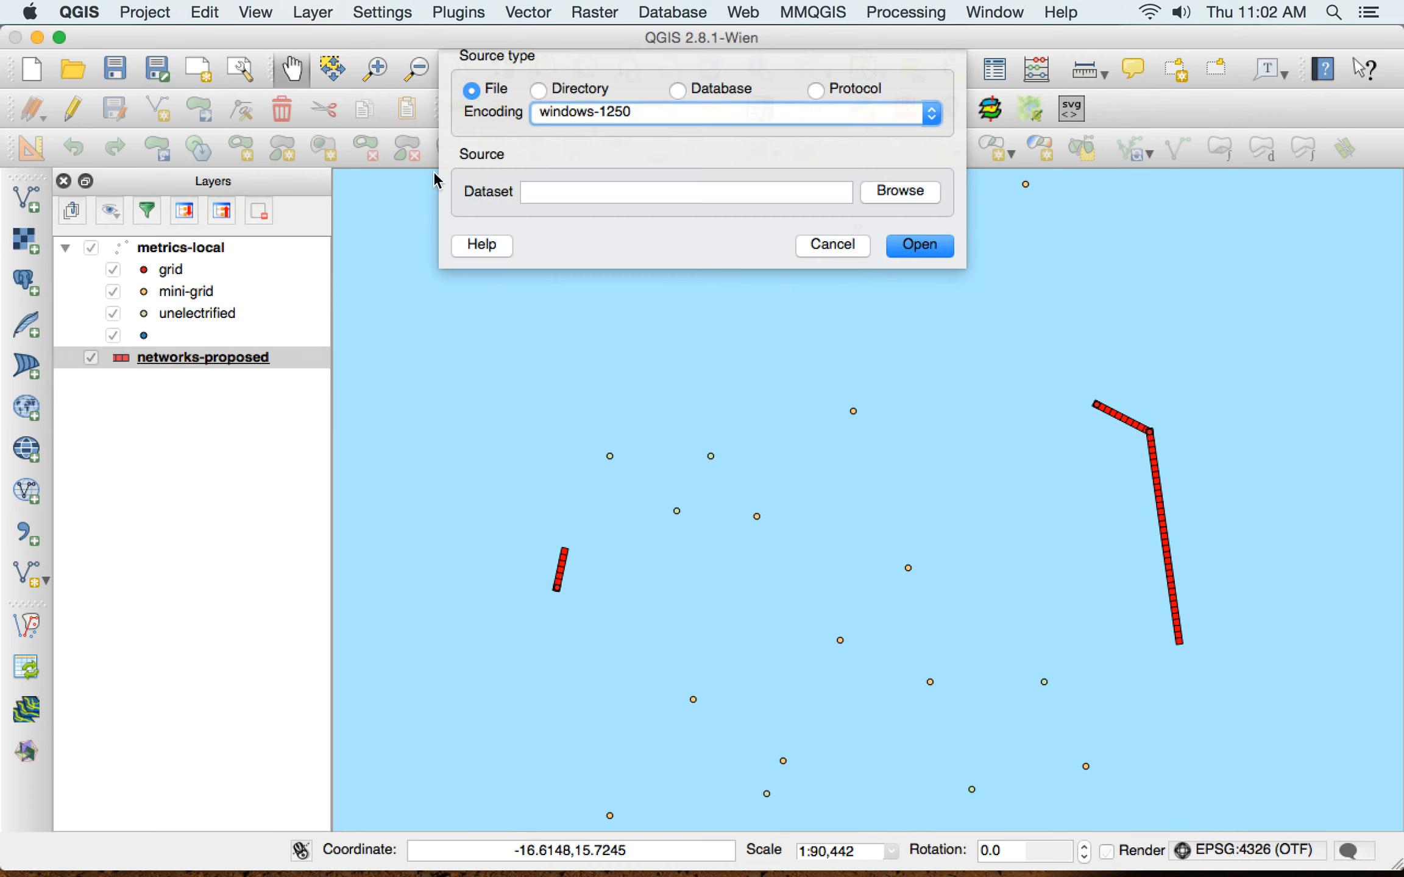
click(882, 190)
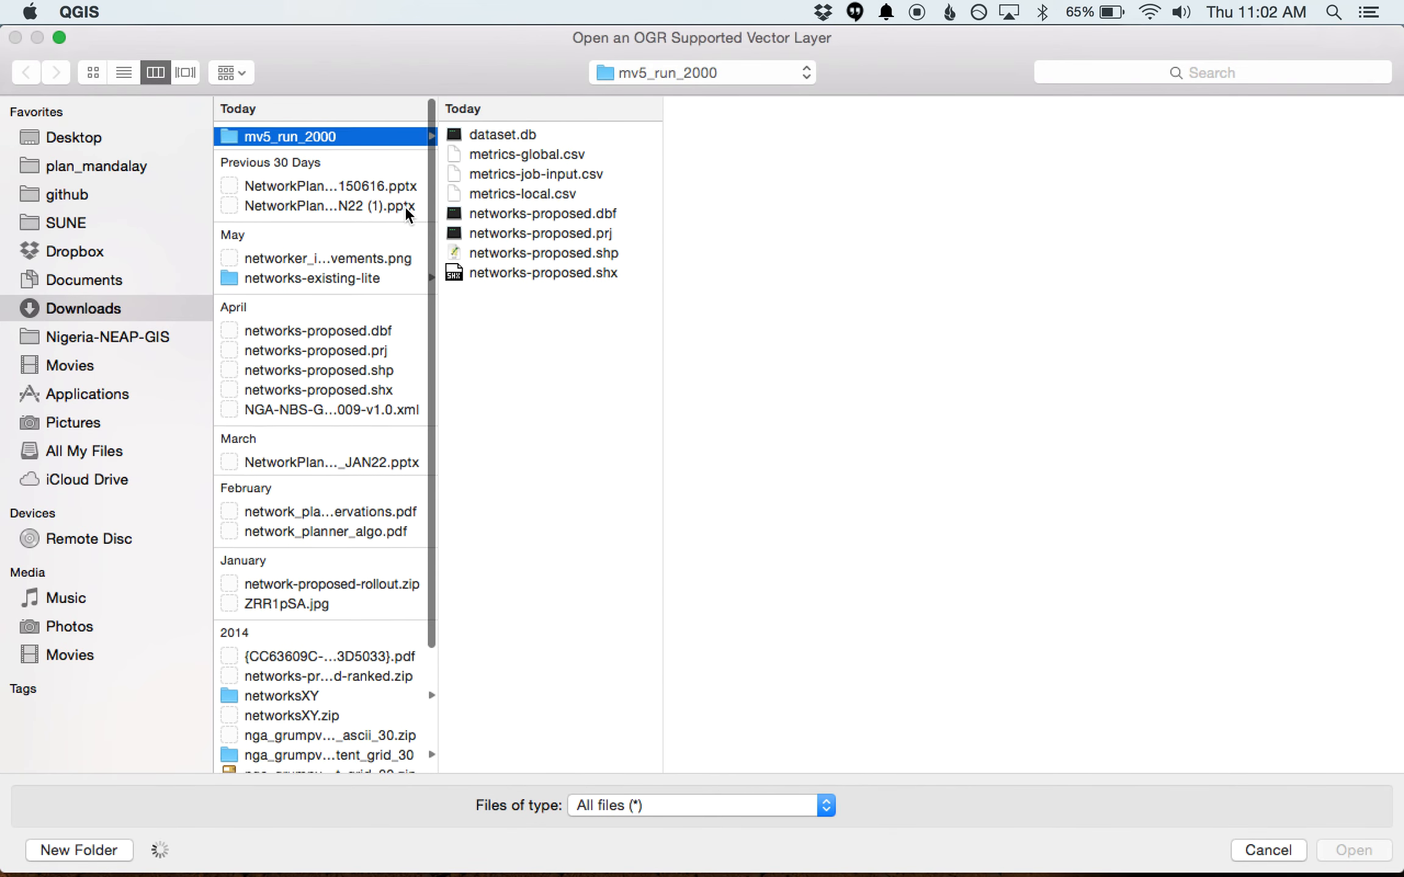
click(344, 133)
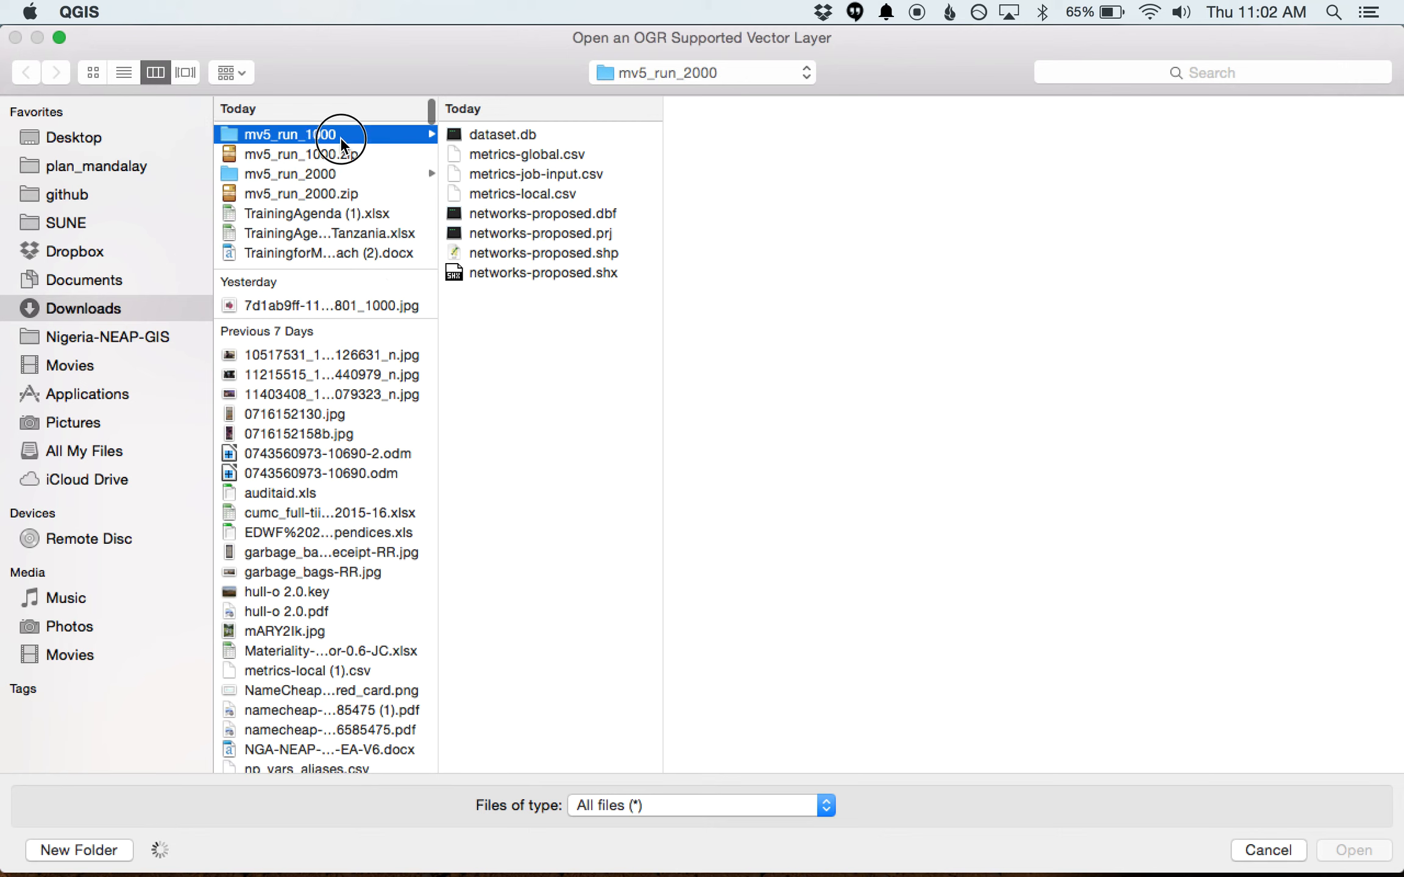
click(551, 252)
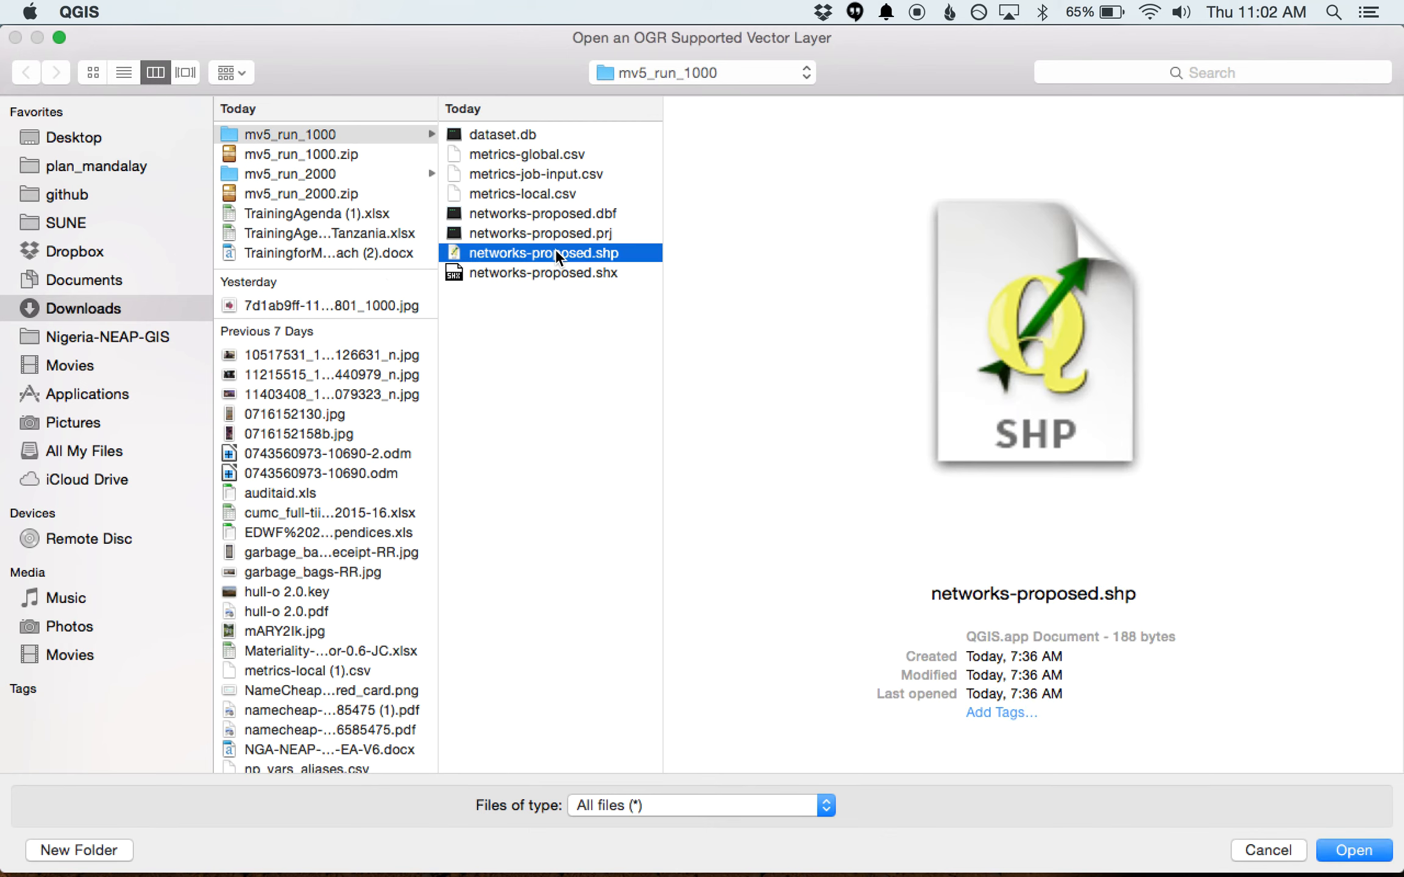
click(1360, 850)
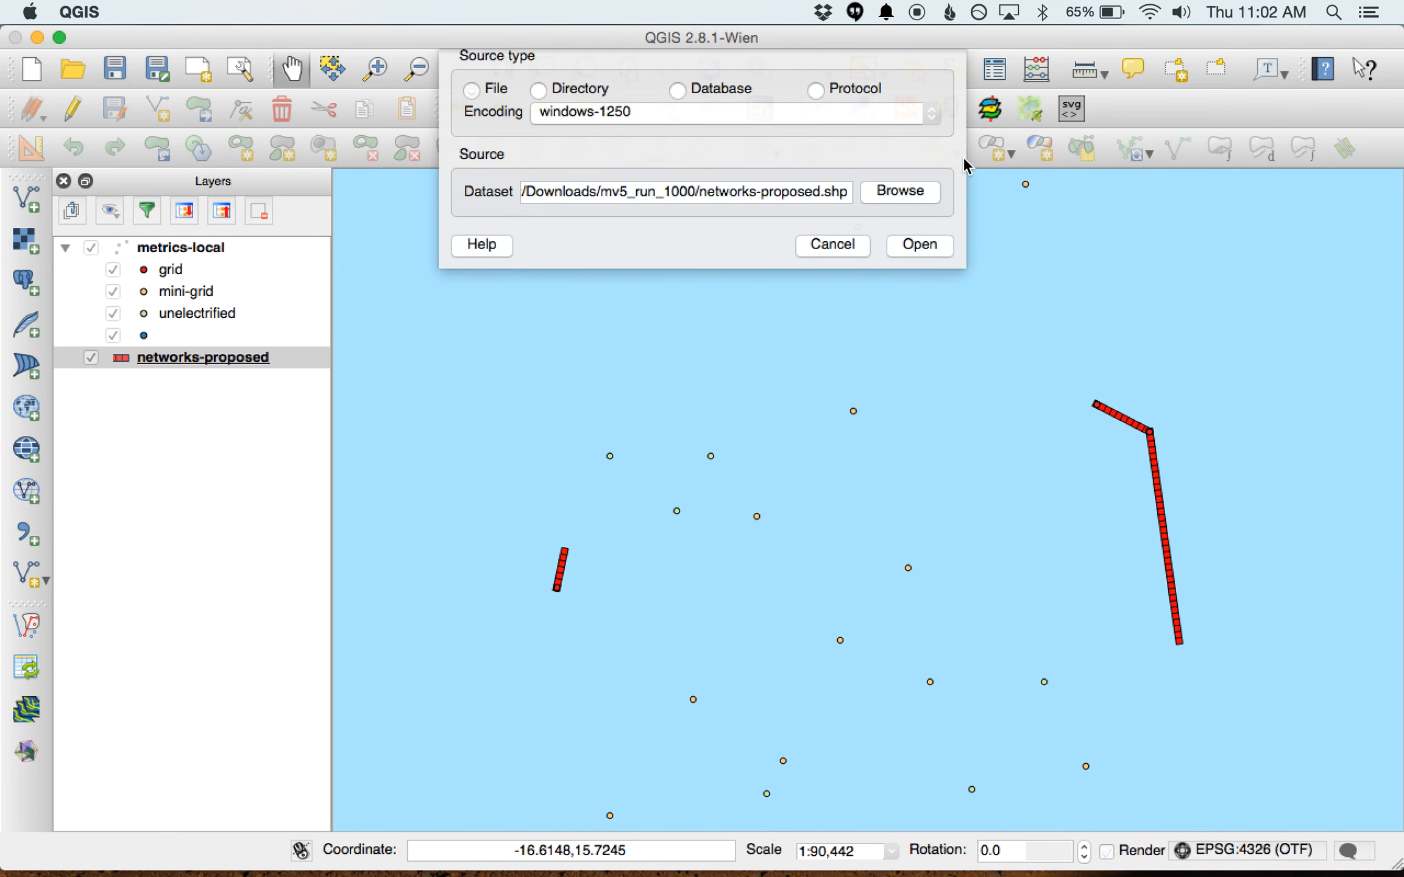
click(918, 246)
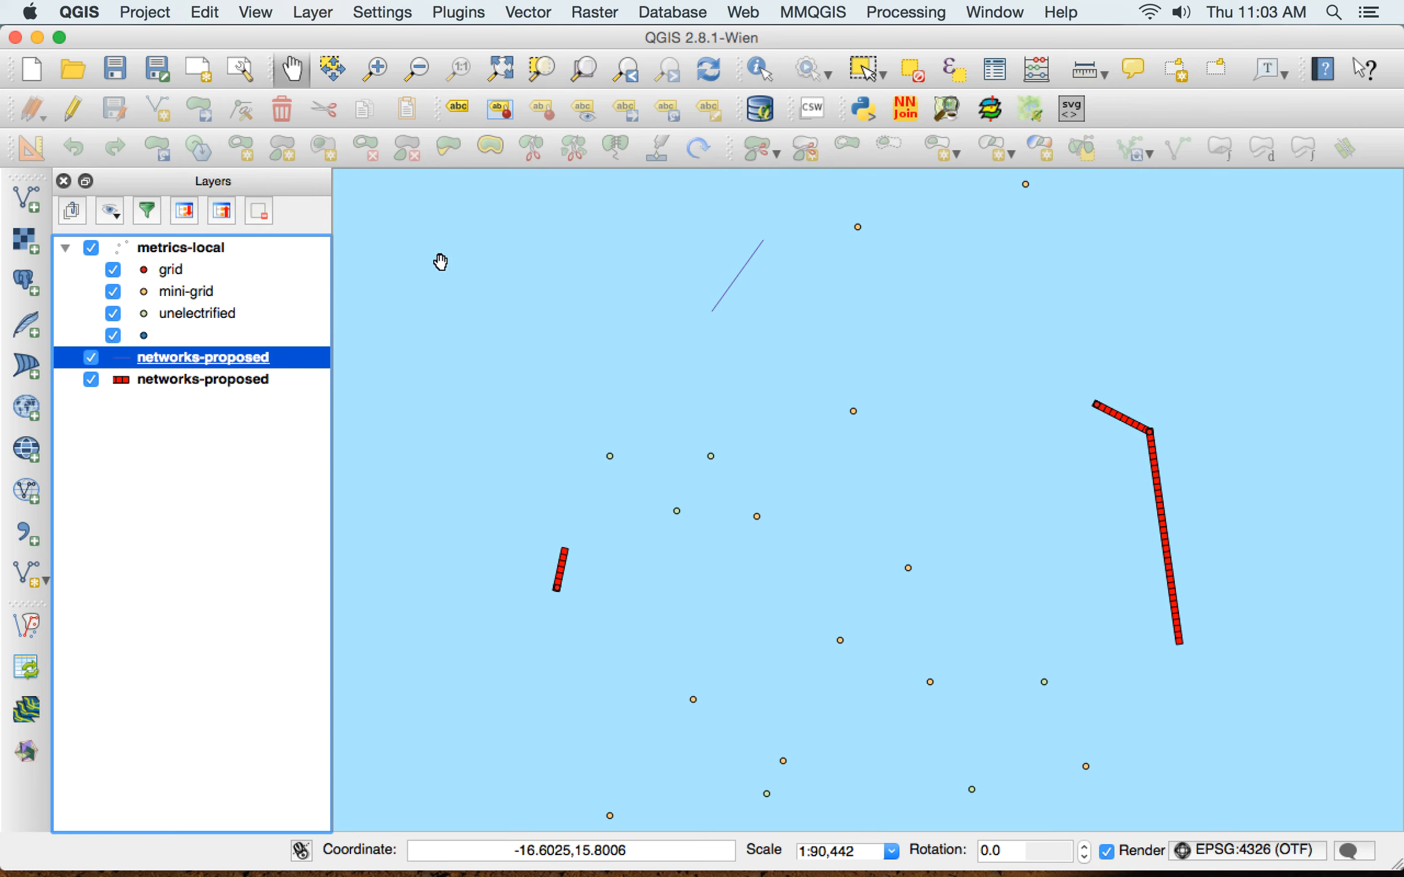
- Select both networks-proposed layers together in the layer list
click(249, 380)
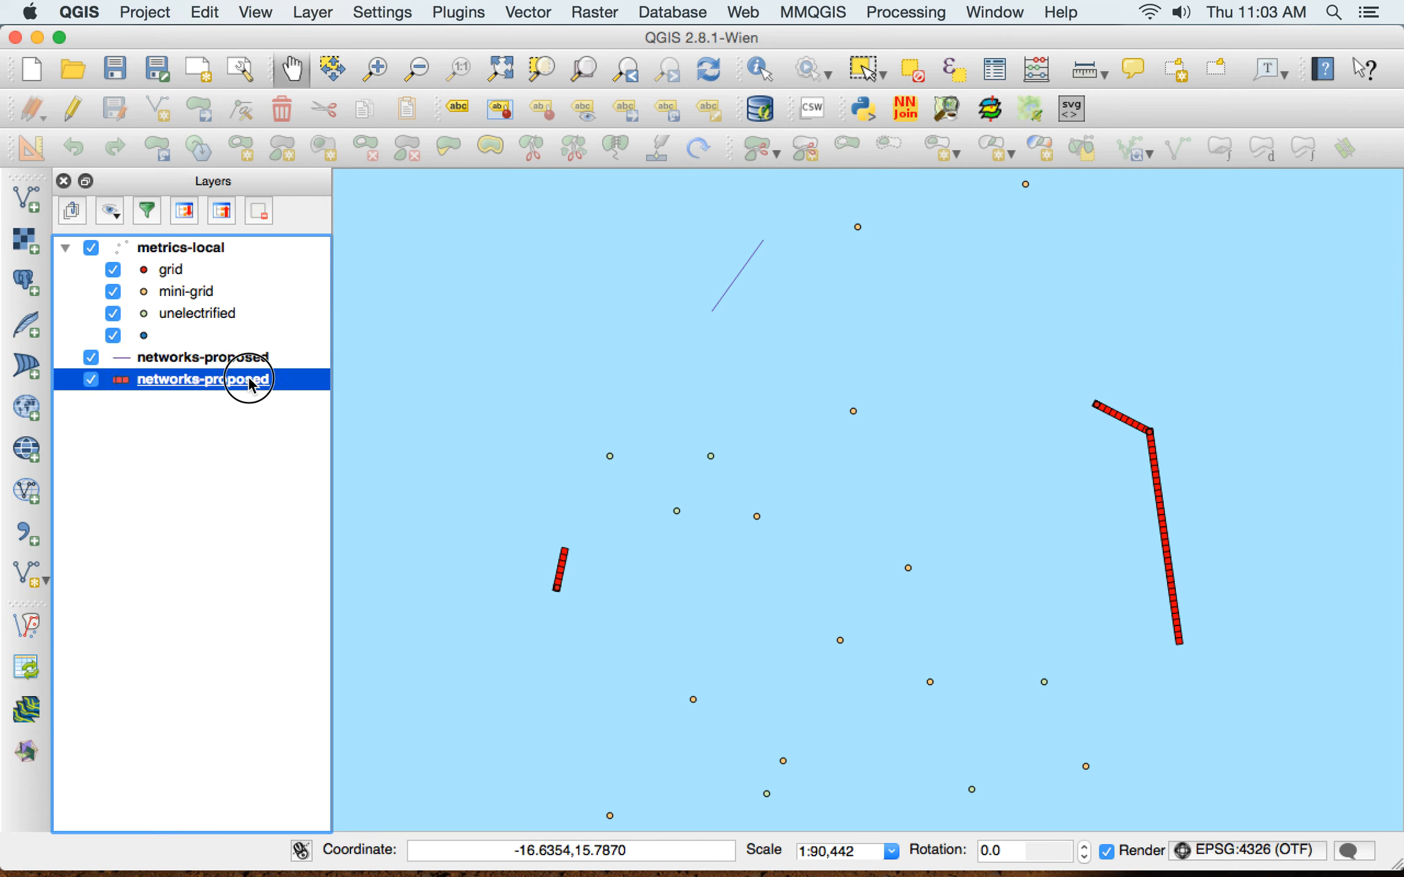
key(shift+Up)
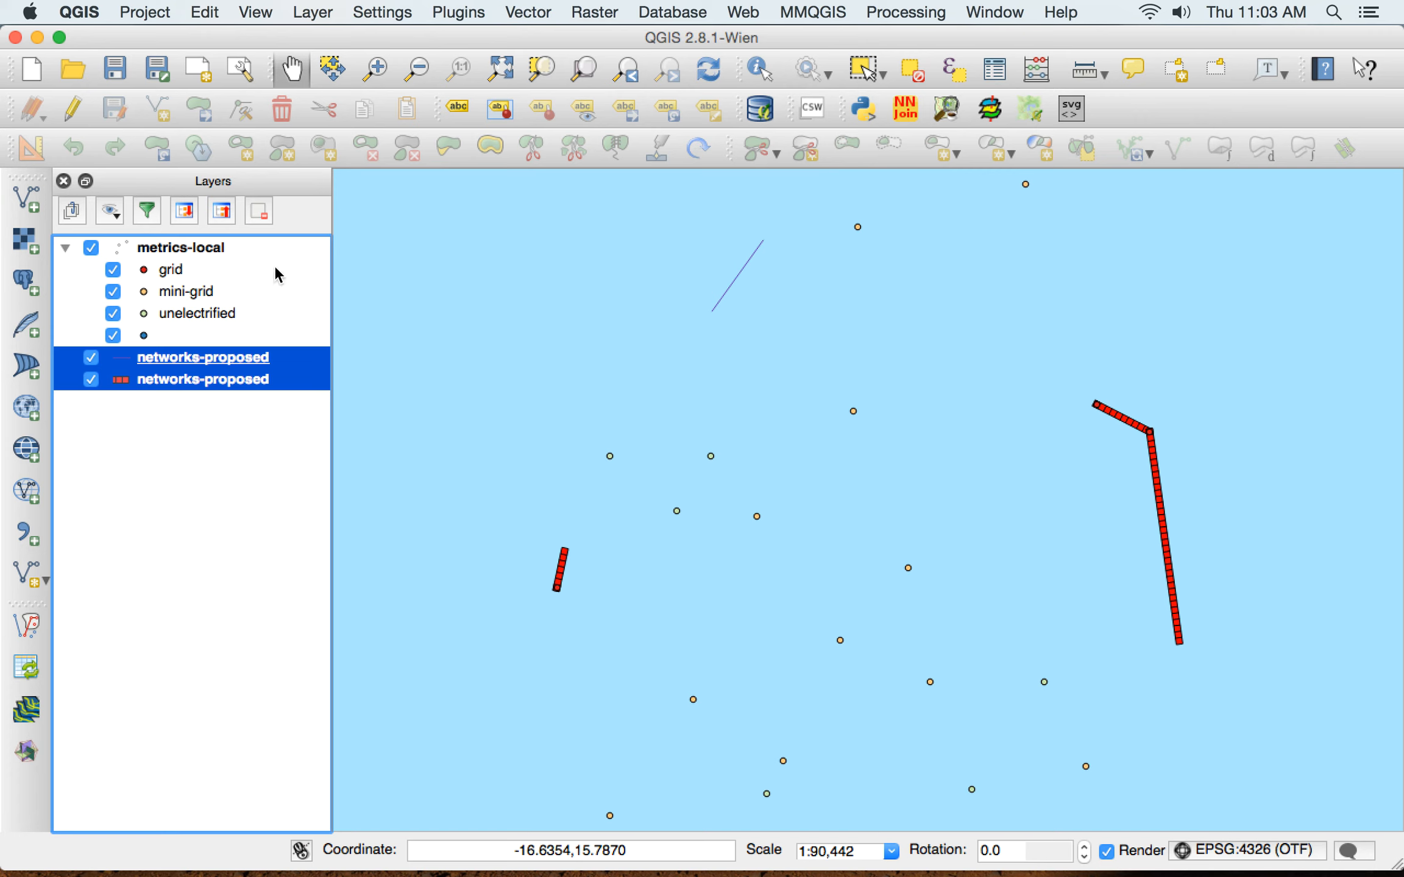
click(542, 14)
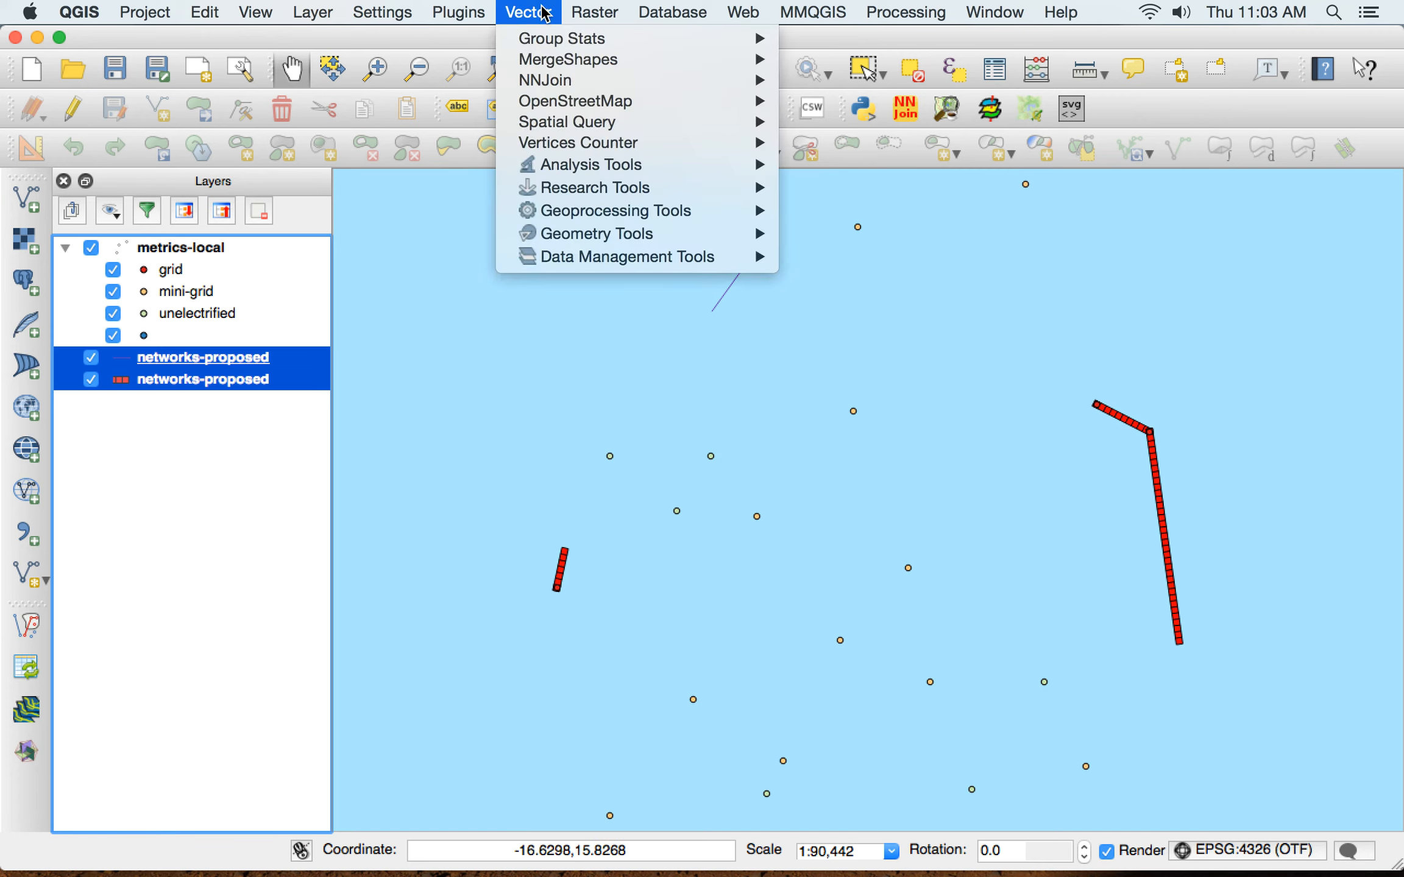
mouse_move(575, 173)
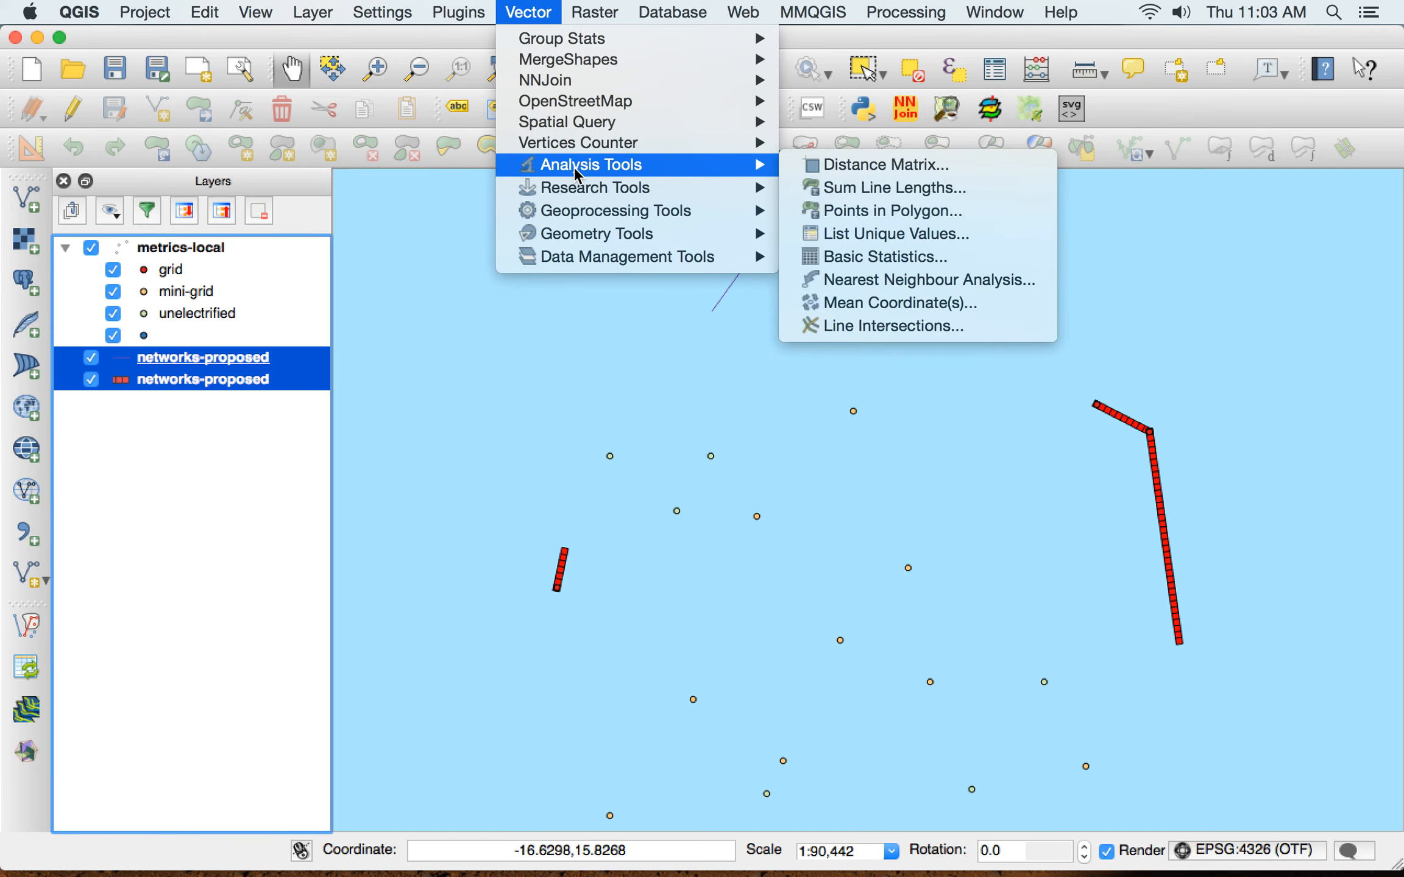
key(Down)
key(Right)
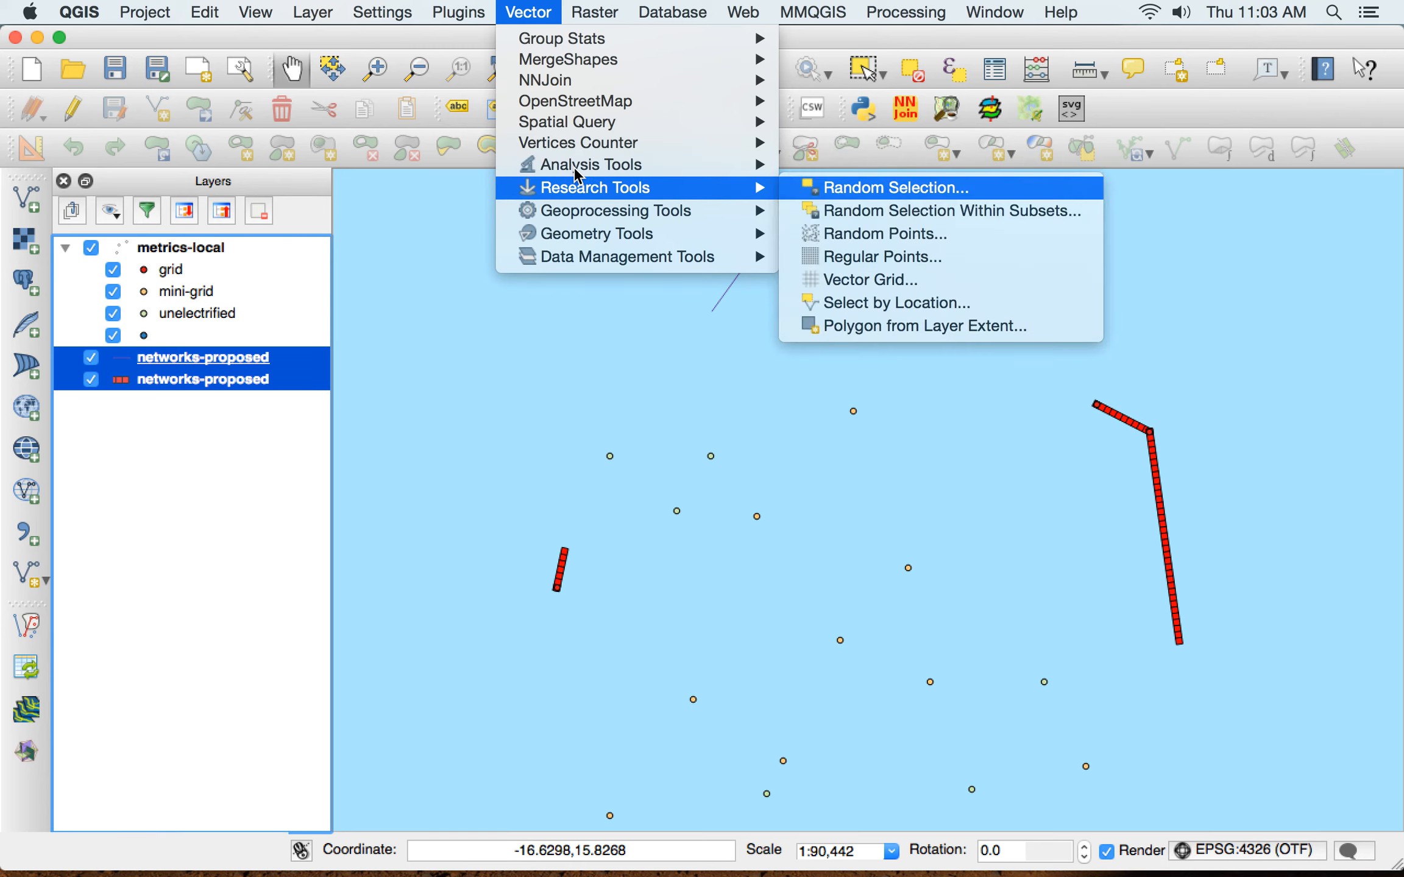
key(Left)
key(Down)
key(Down)
key(Up)
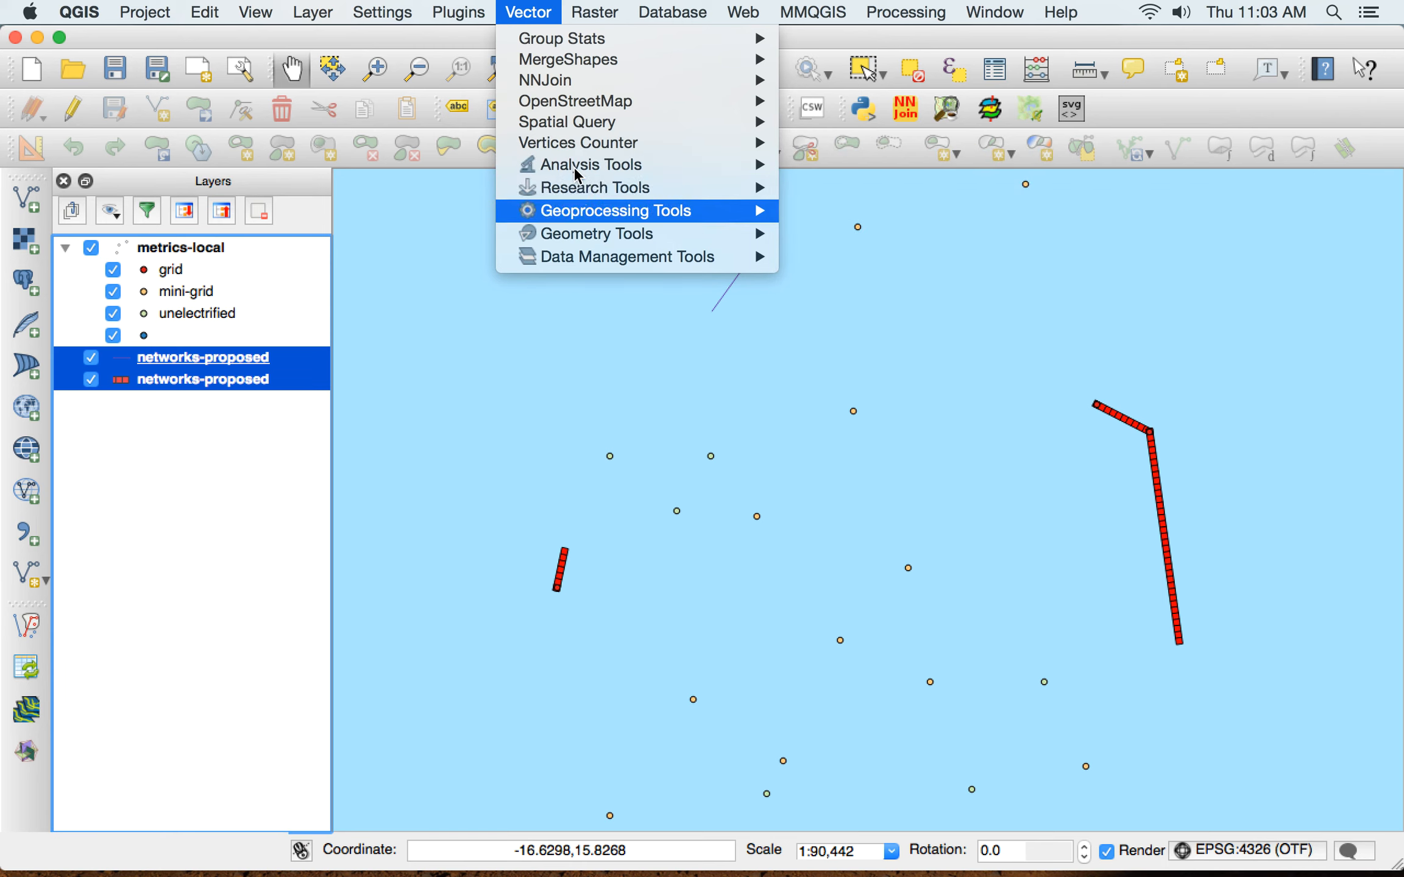
key(Right)
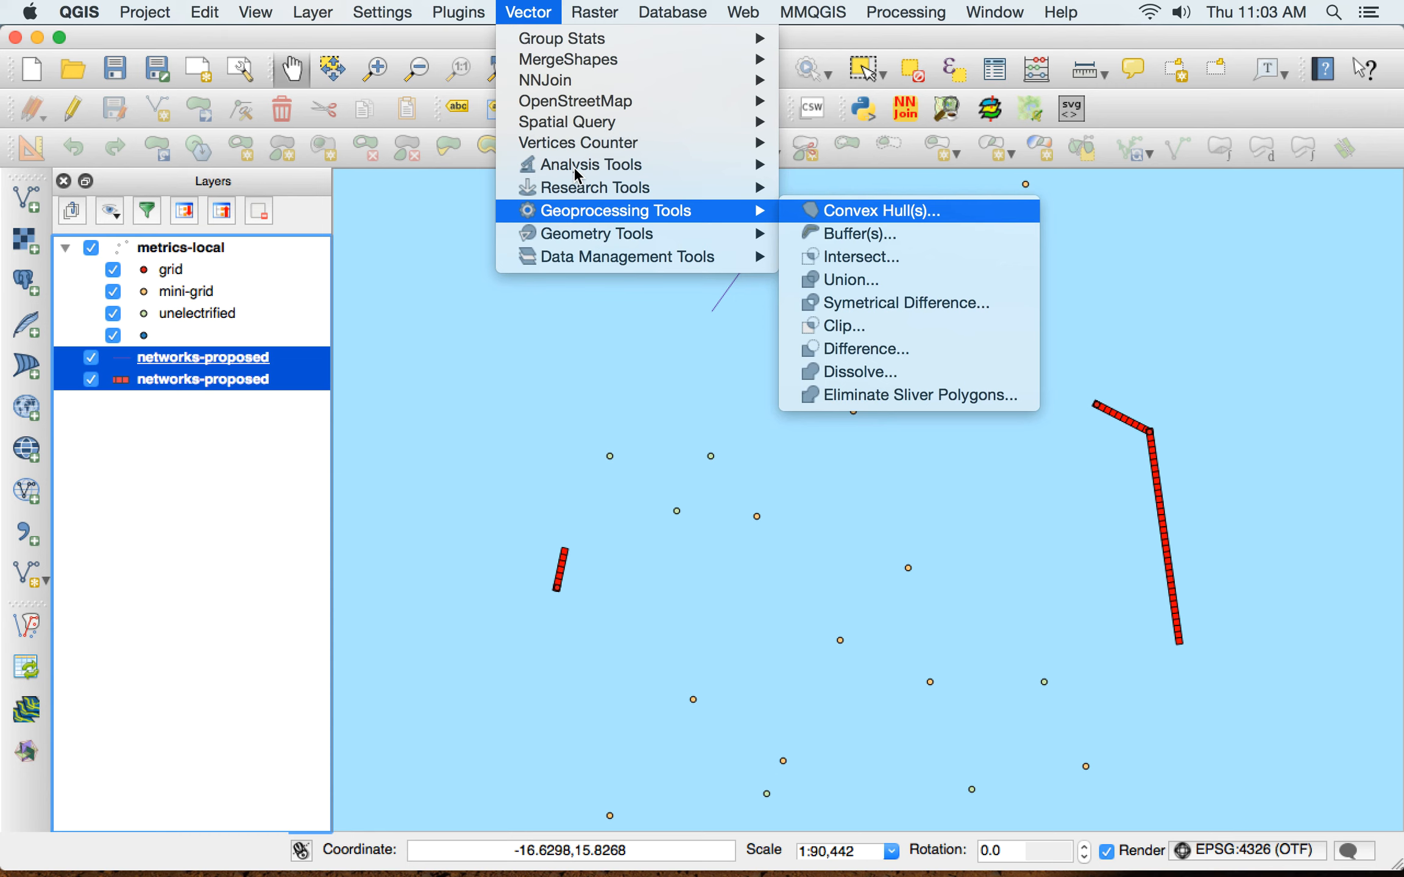
key(Left)
key(Down)
key(Right)
key(Down)
key(Down)
key(Down)
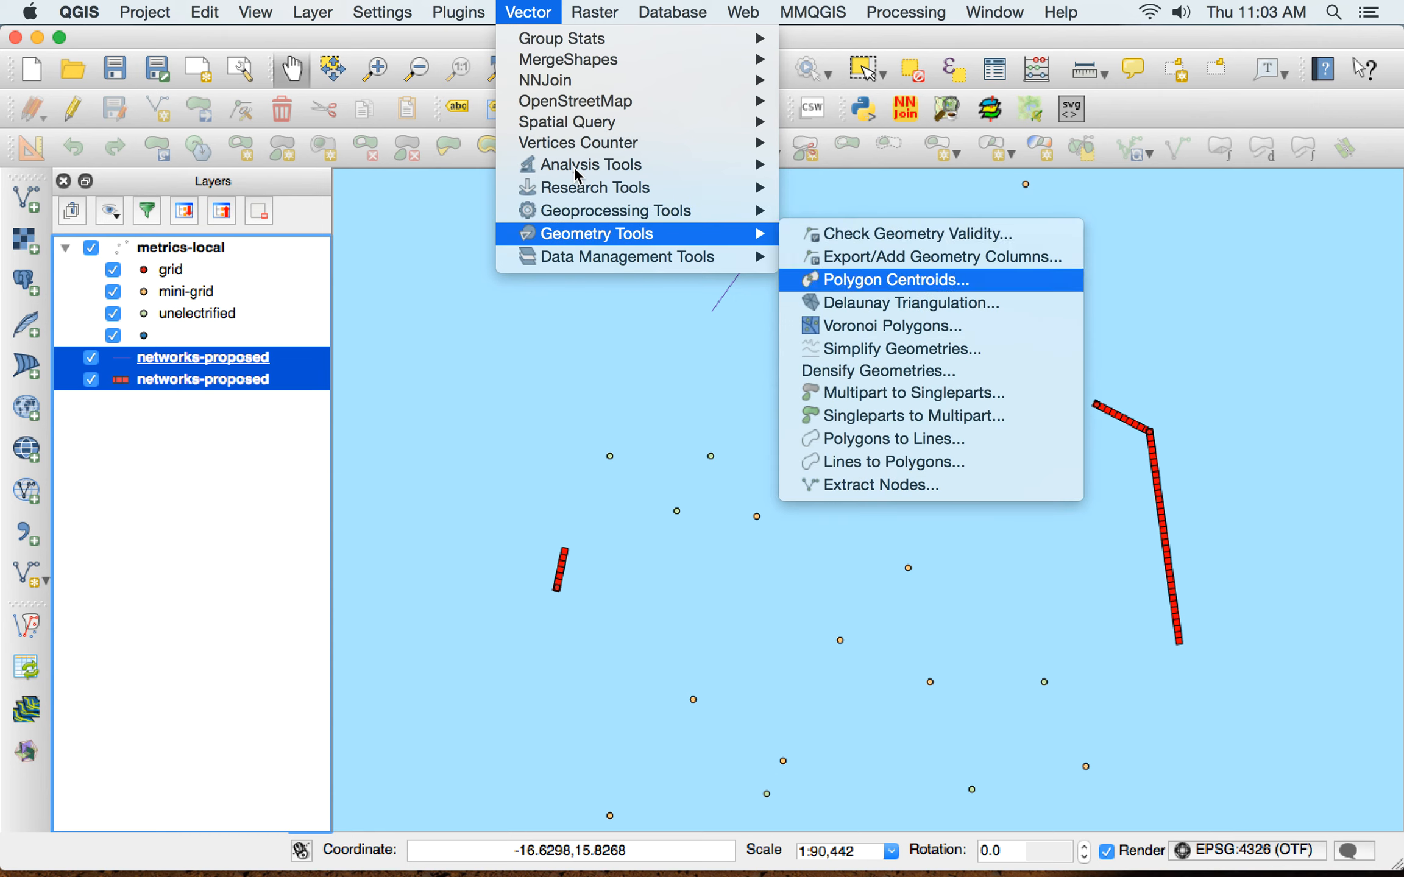
key(Down)
key(Down)
key(Down)
key(Down)
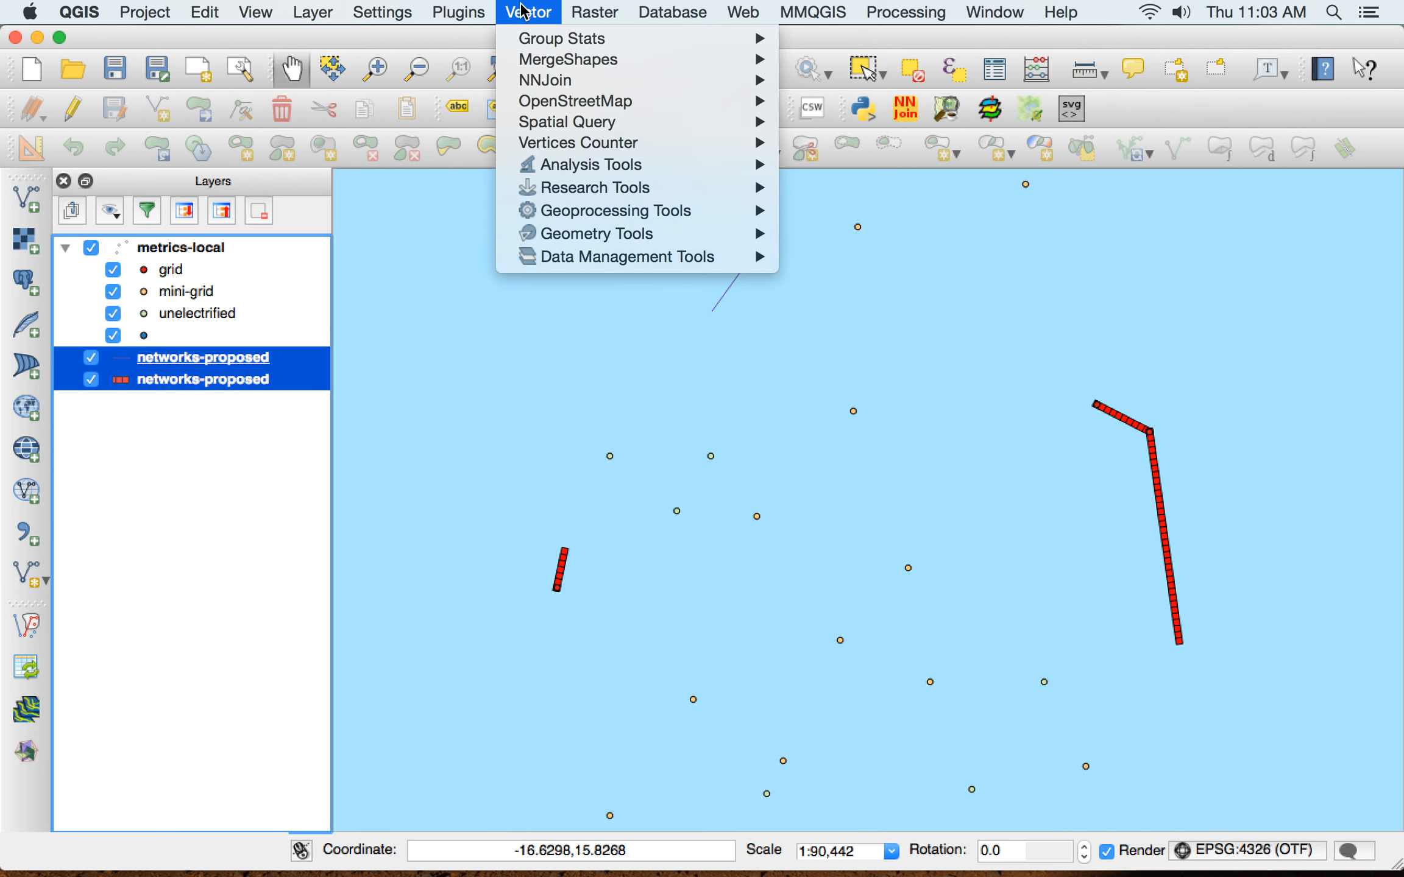
mouse_move(599, 268)
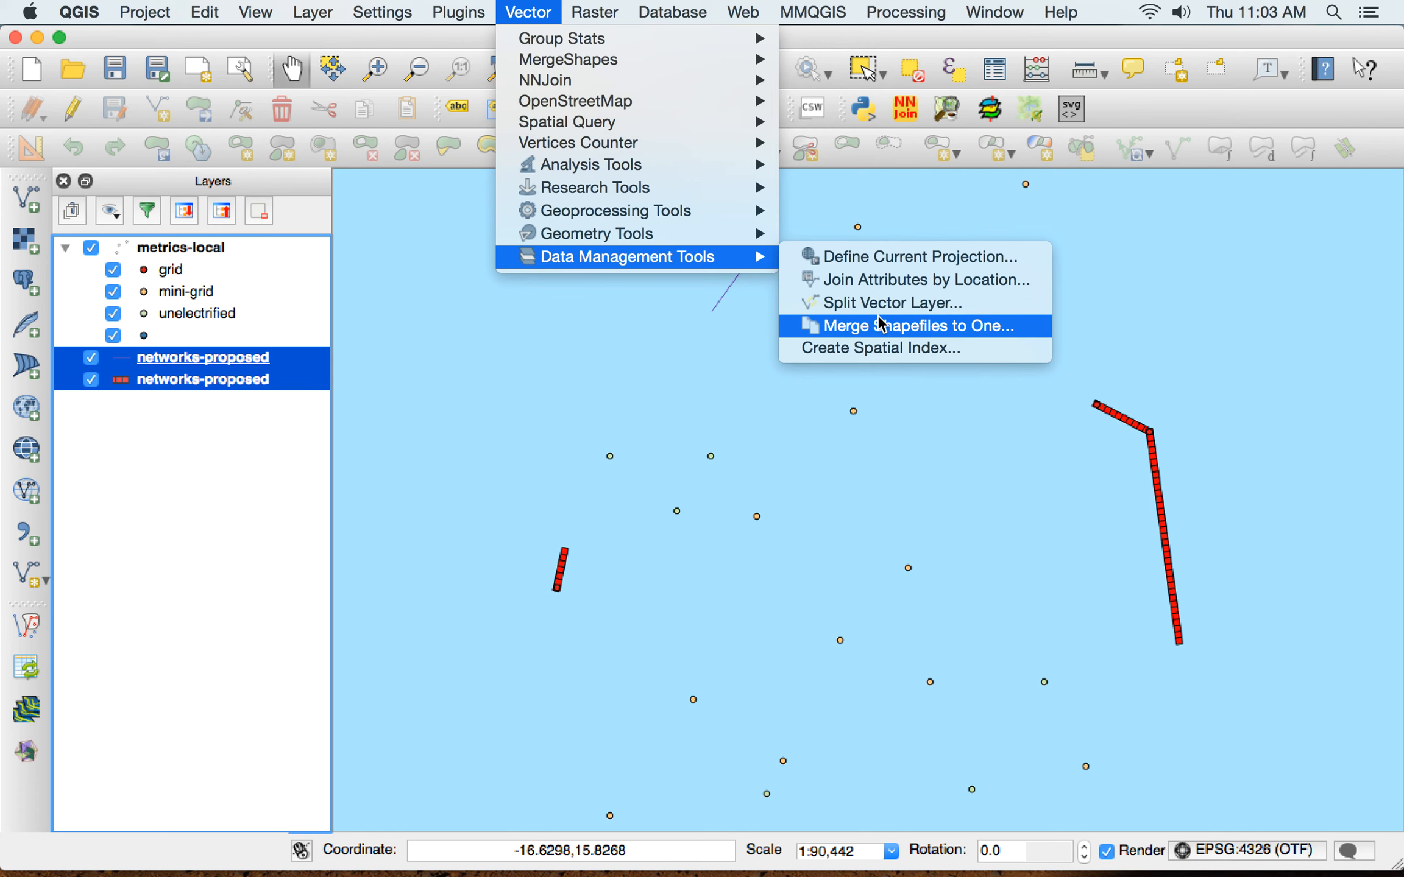
- Start the MMQGIS Merge Layers tool with both networks-proposed layers as the source layers
mouse_move(819, 8)
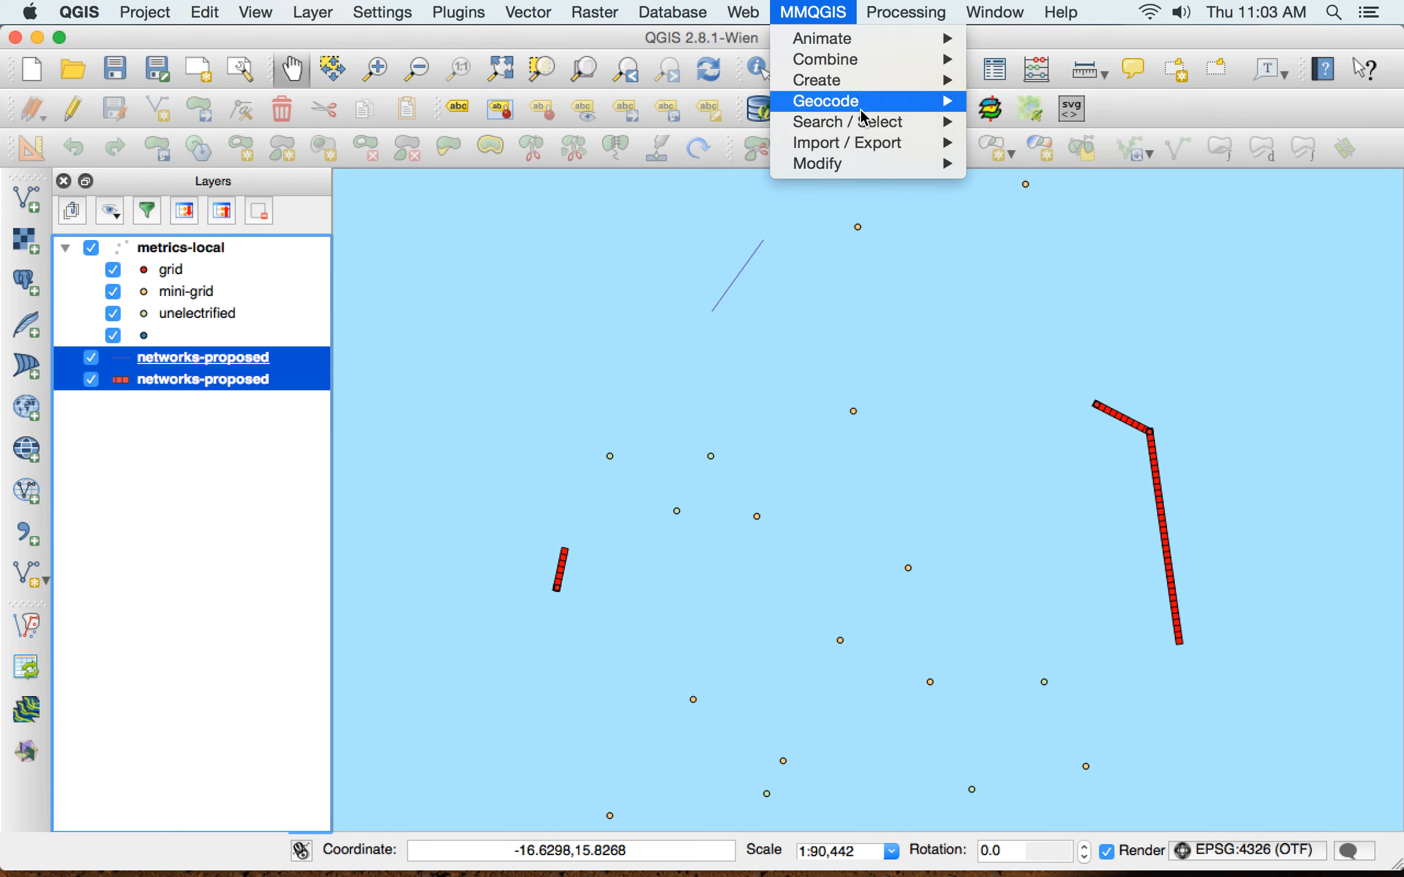
mouse_move(881, 87)
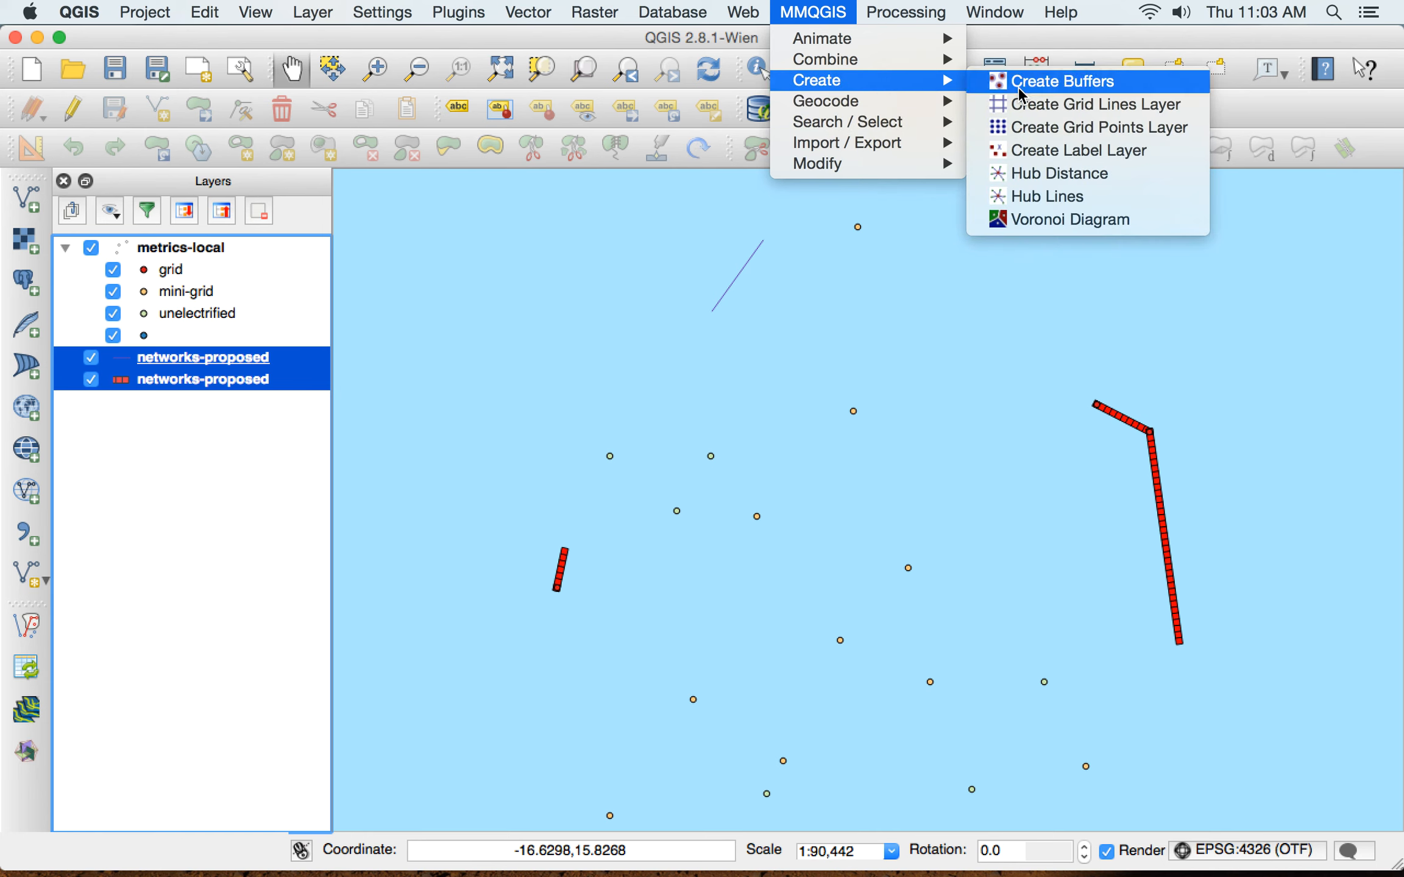
key(Left)
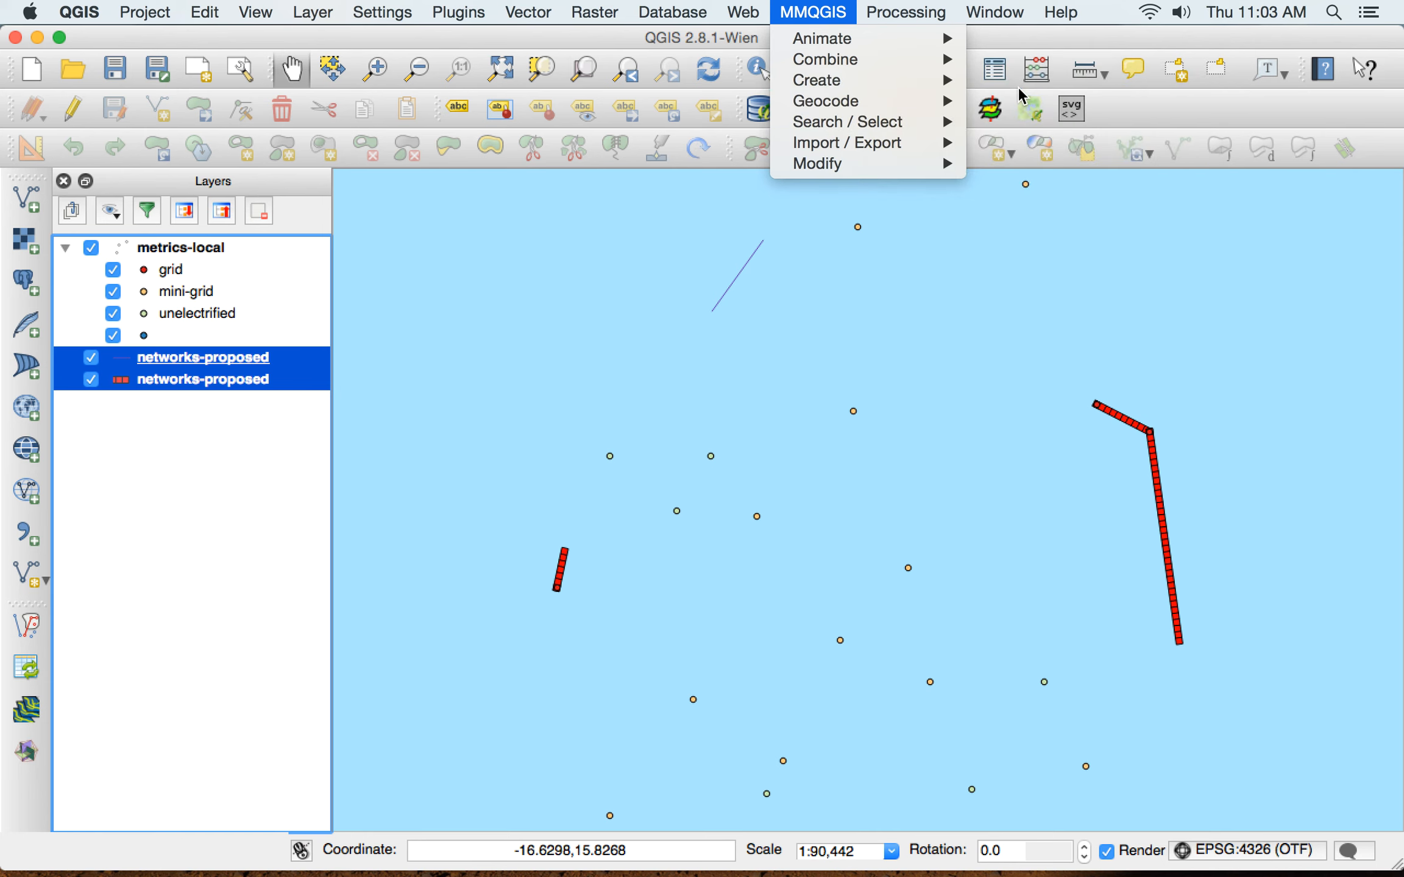
key(Up)
key(Up)
key(Up)
key(Up)
key(Up)
key(Up)
key(Right)
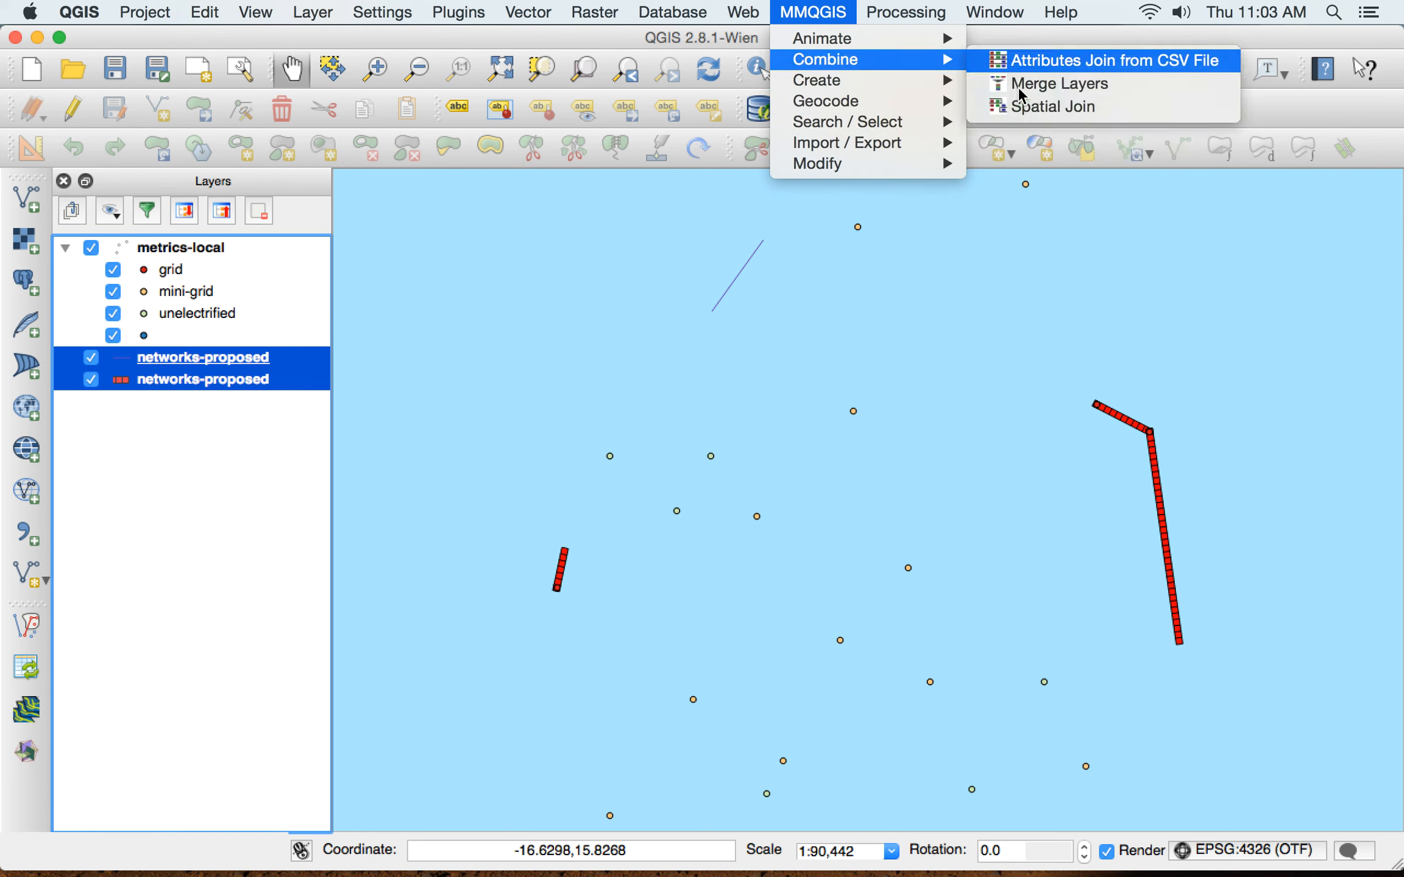
key(Down)
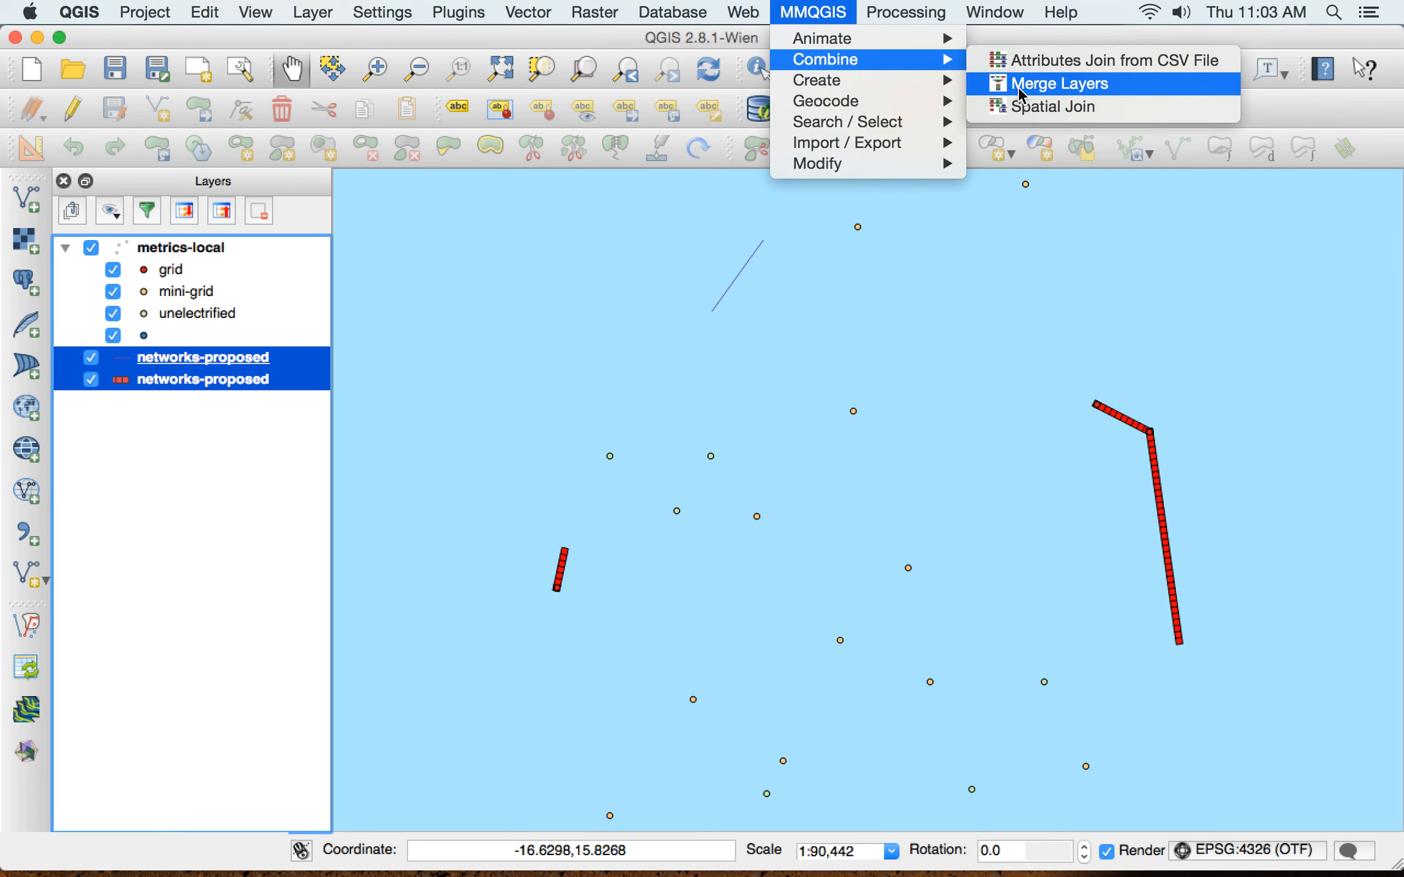
key(Return)
click(638, 311)
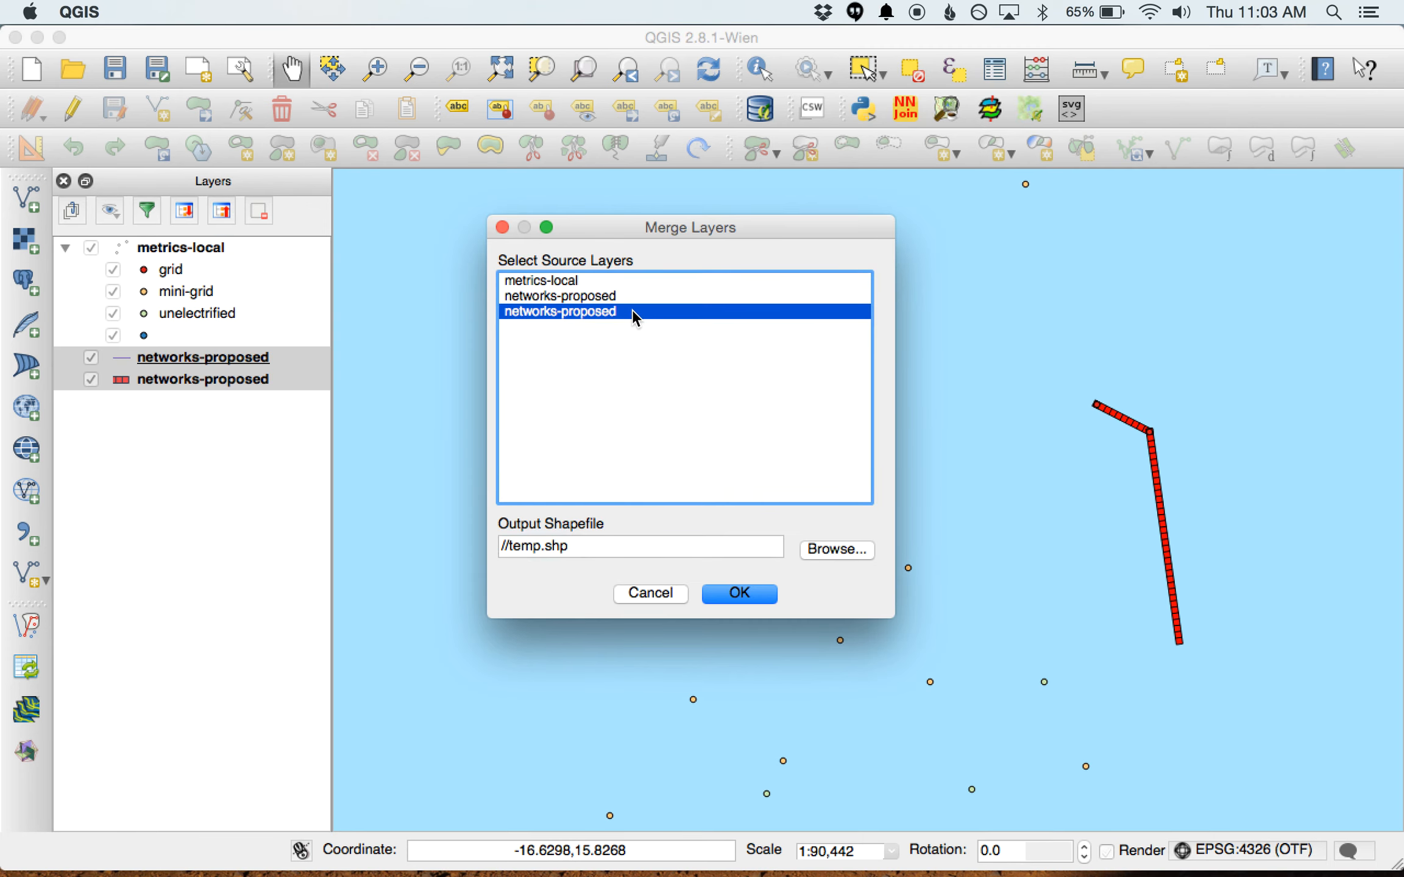
key(shift+Up)
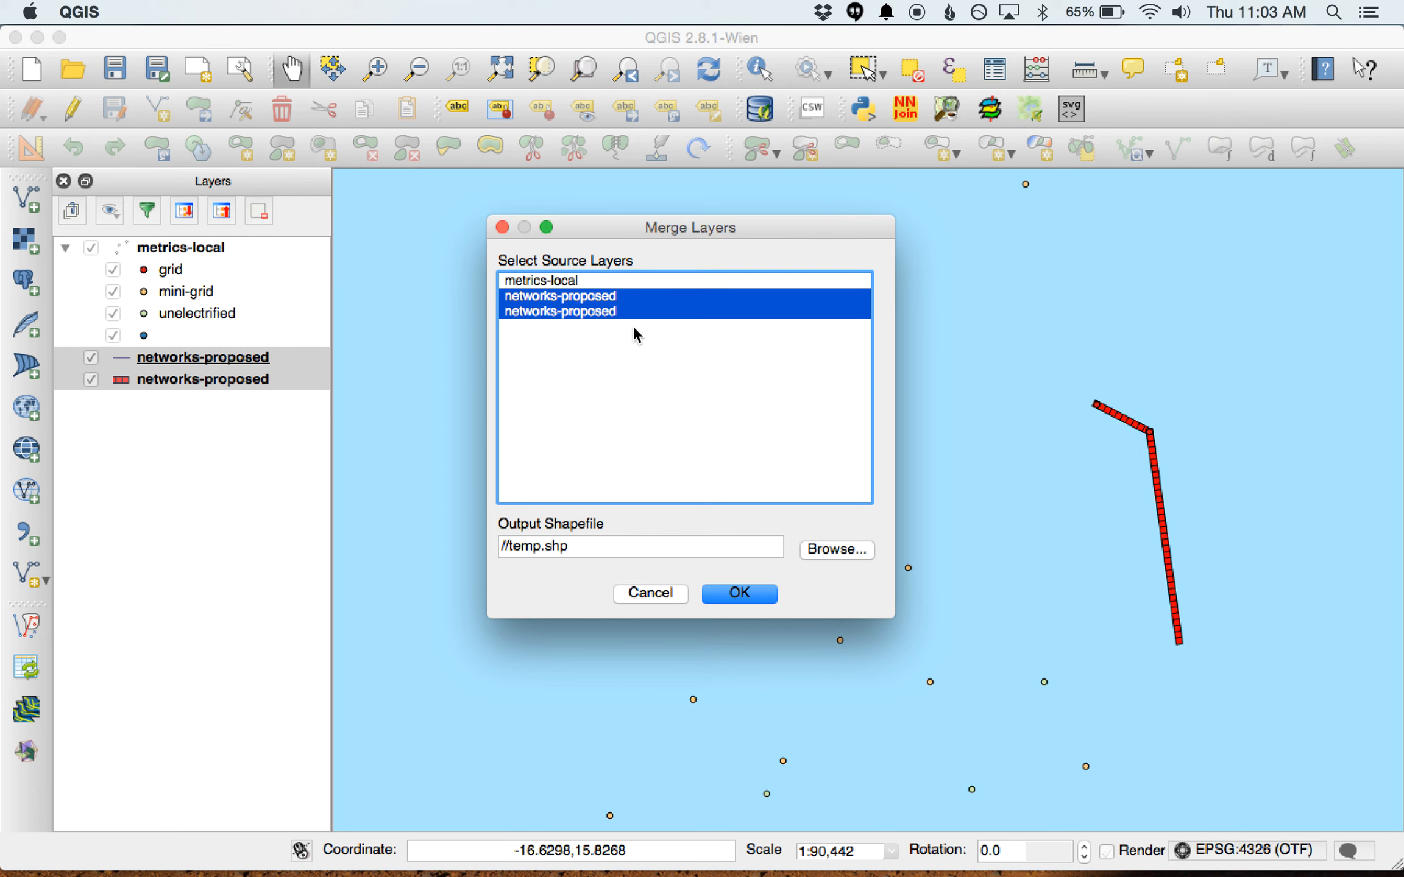
- Set the merge output to new-existing.shp in the mv5_run_2000 folder and run the merge
double_click(719, 556)
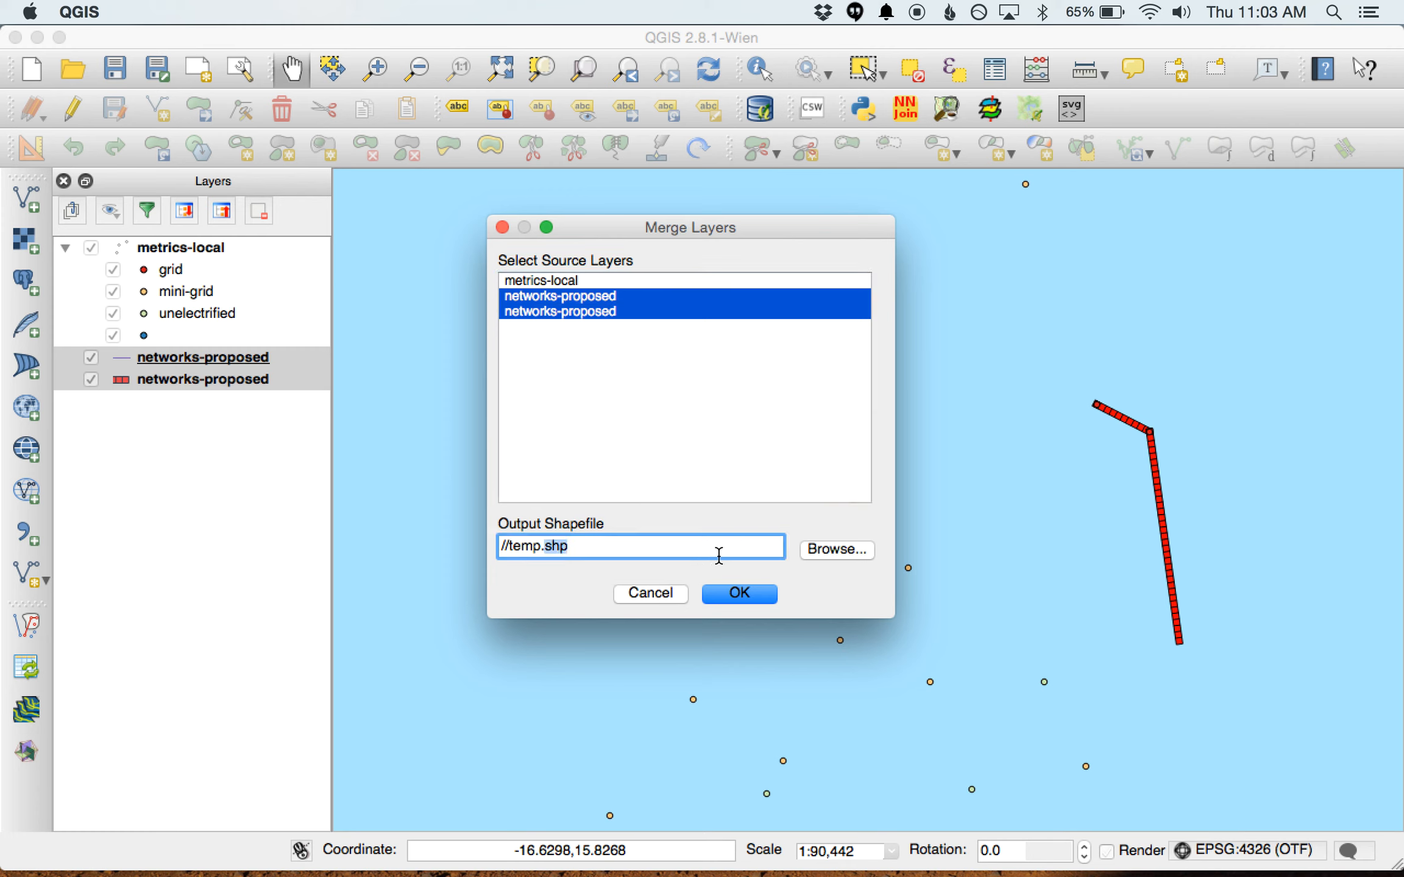
click(700, 551)
click(815, 553)
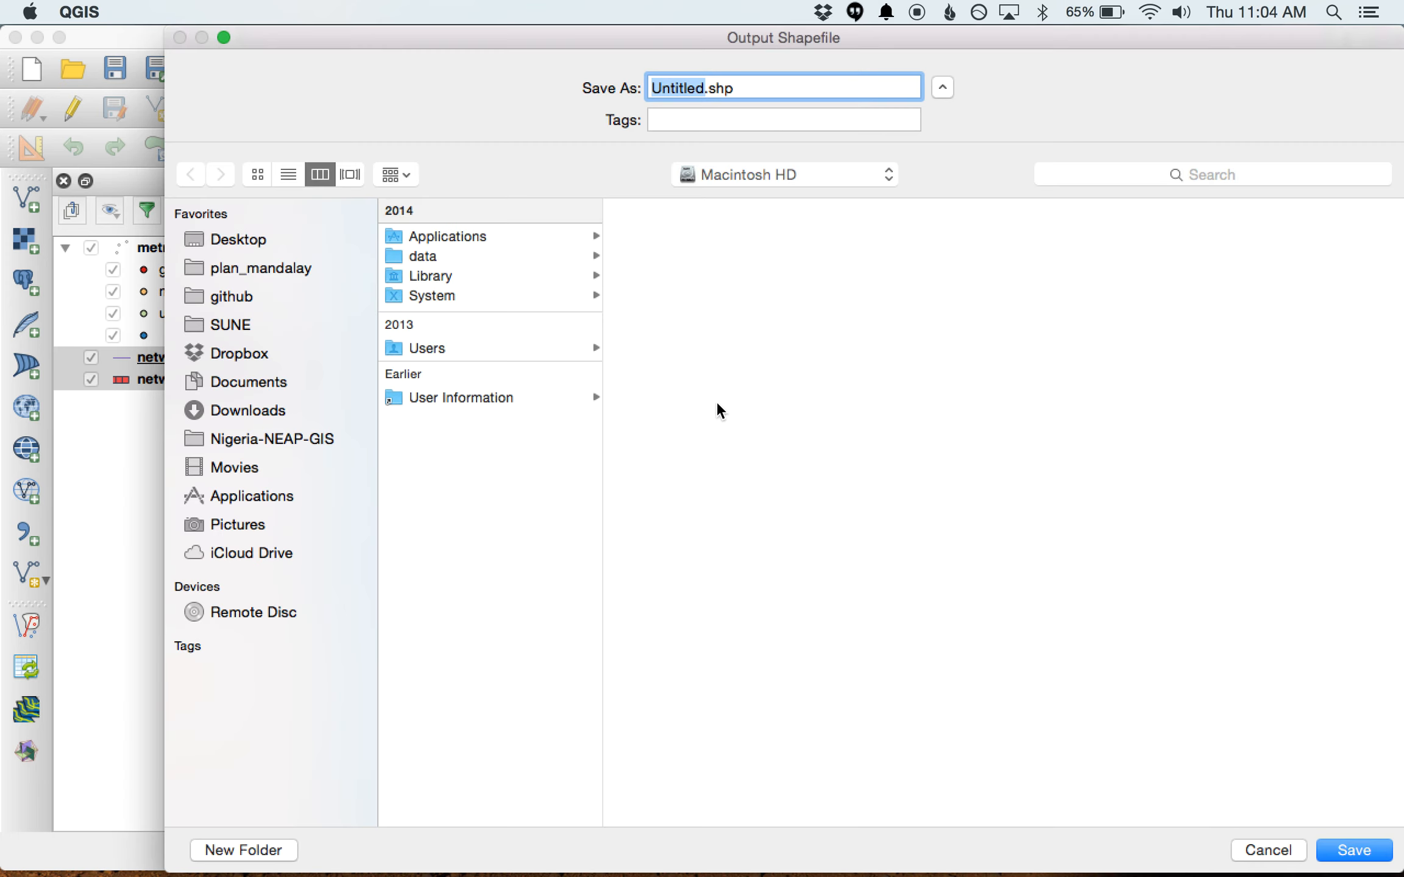
click(730, 175)
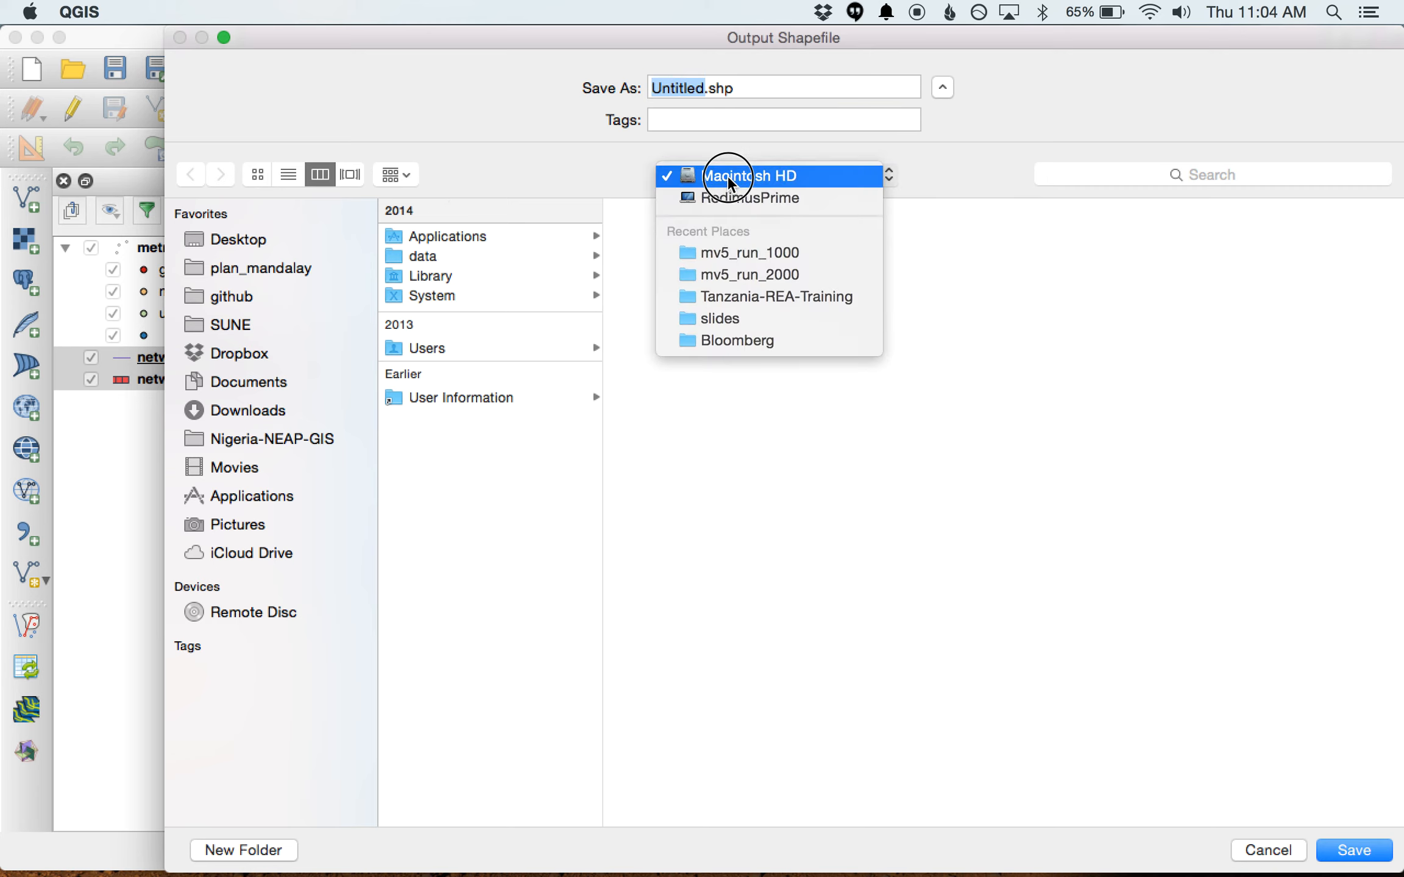
drag(728, 261, 727, 279)
double_click(671, 94)
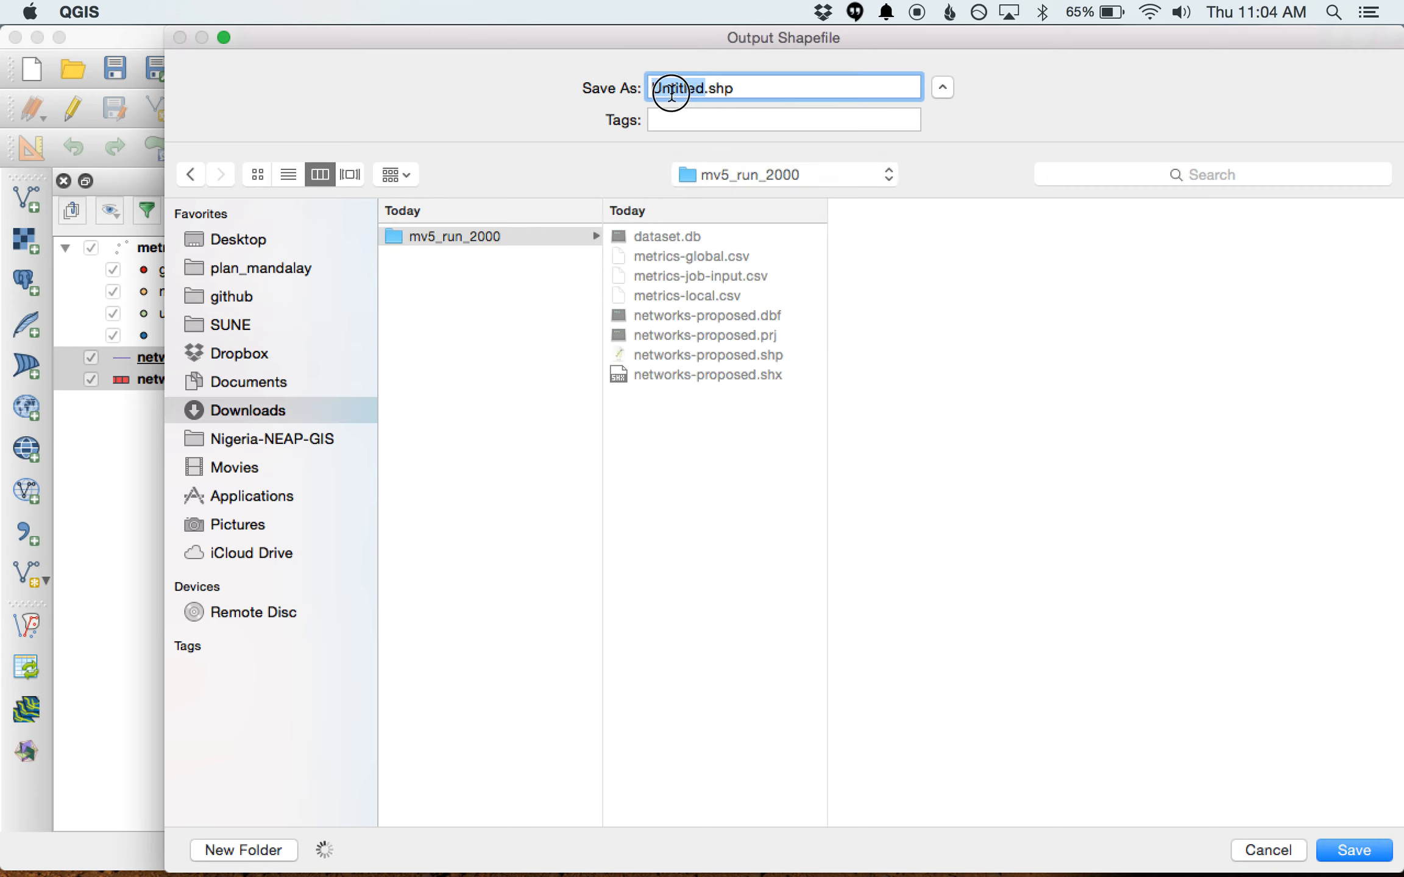
text(new-exist)
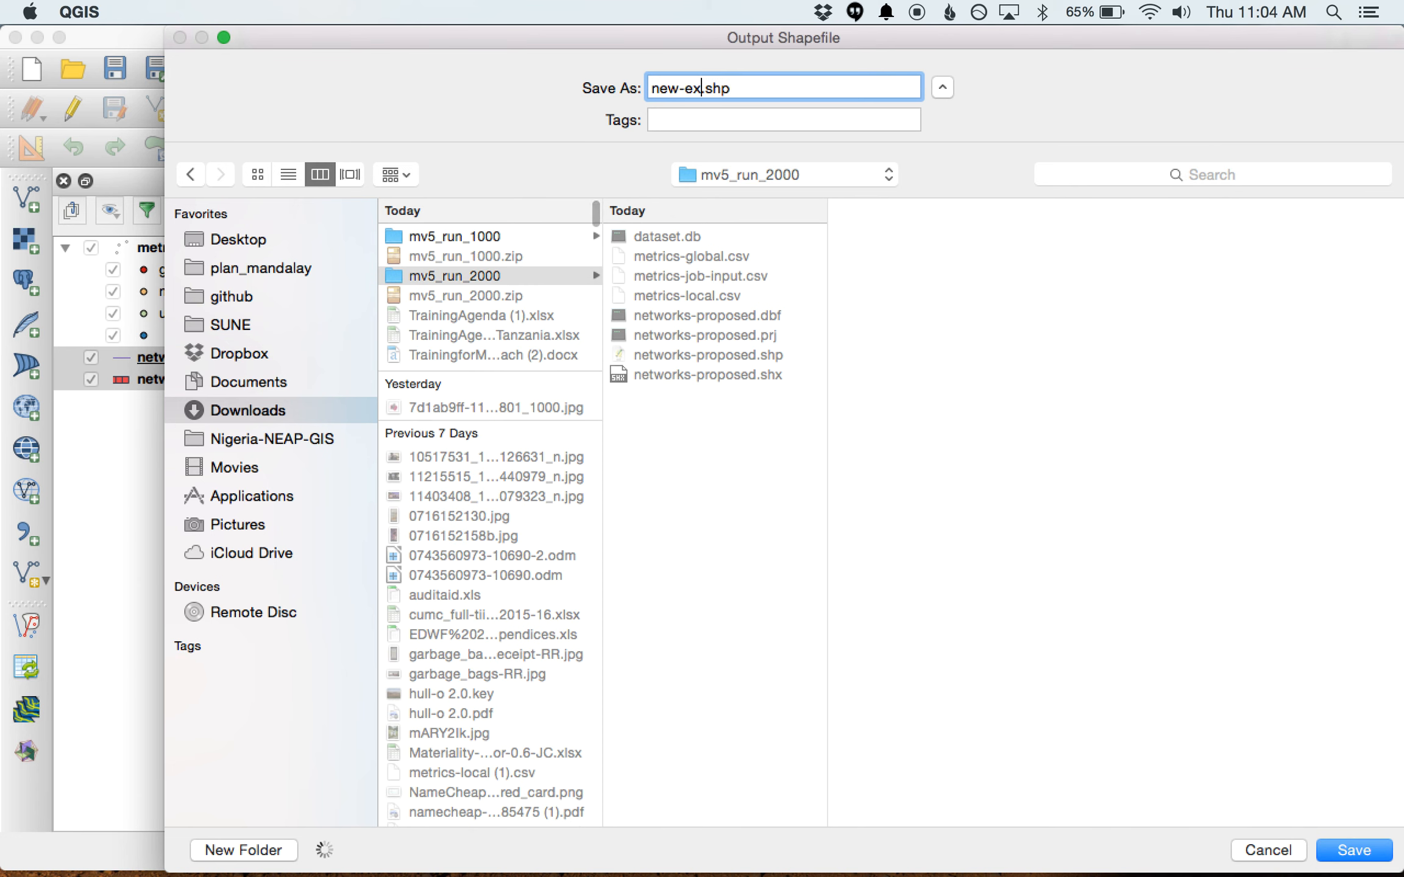
text(ing)
key(Return)
click(717, 597)
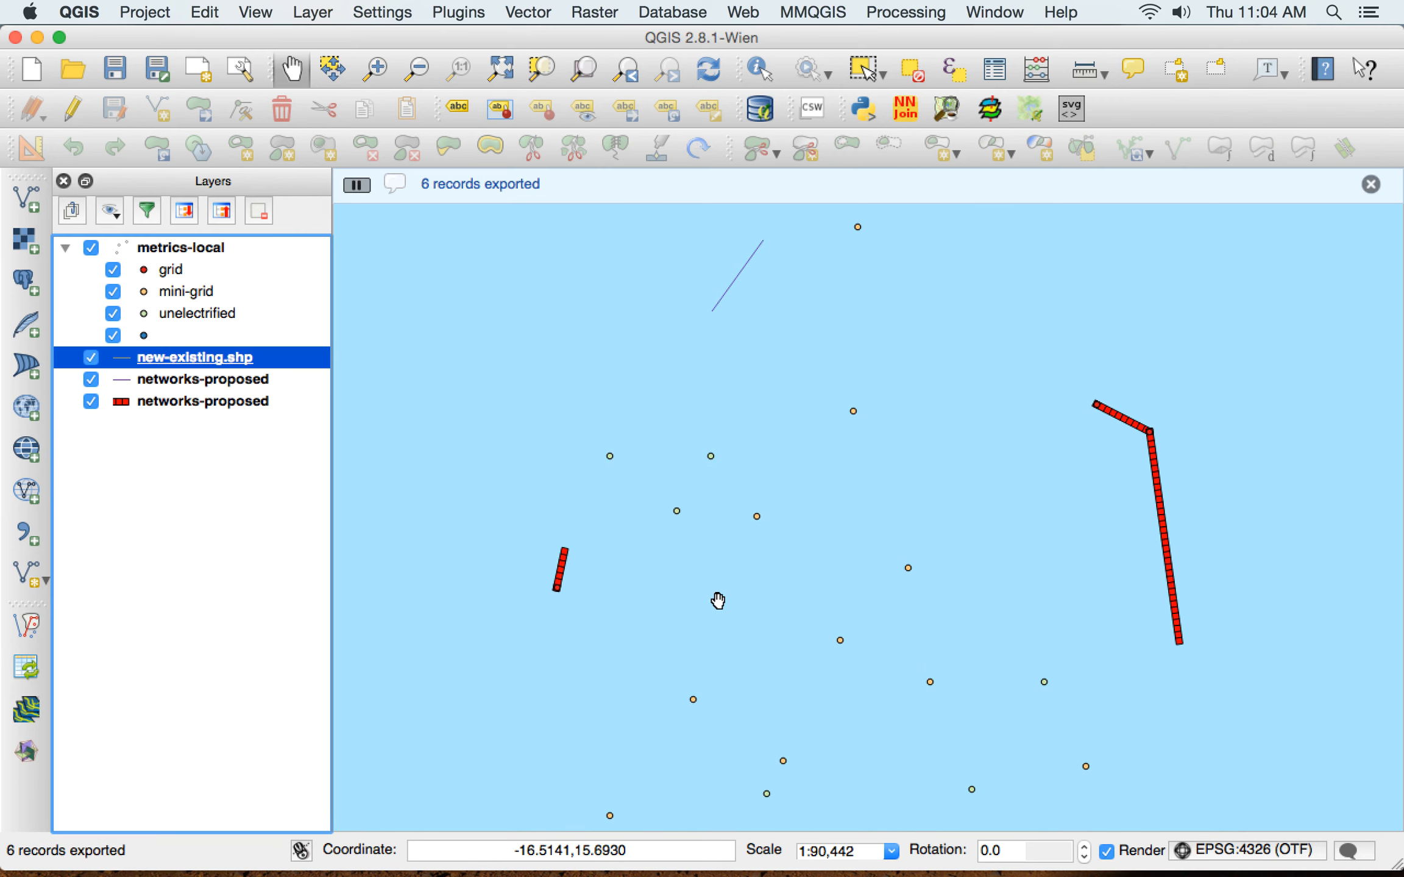
- Compare the merged new-existing layer with the two networks-proposed layers by switching each layer's visibility on and off
click(91, 379)
click(91, 400)
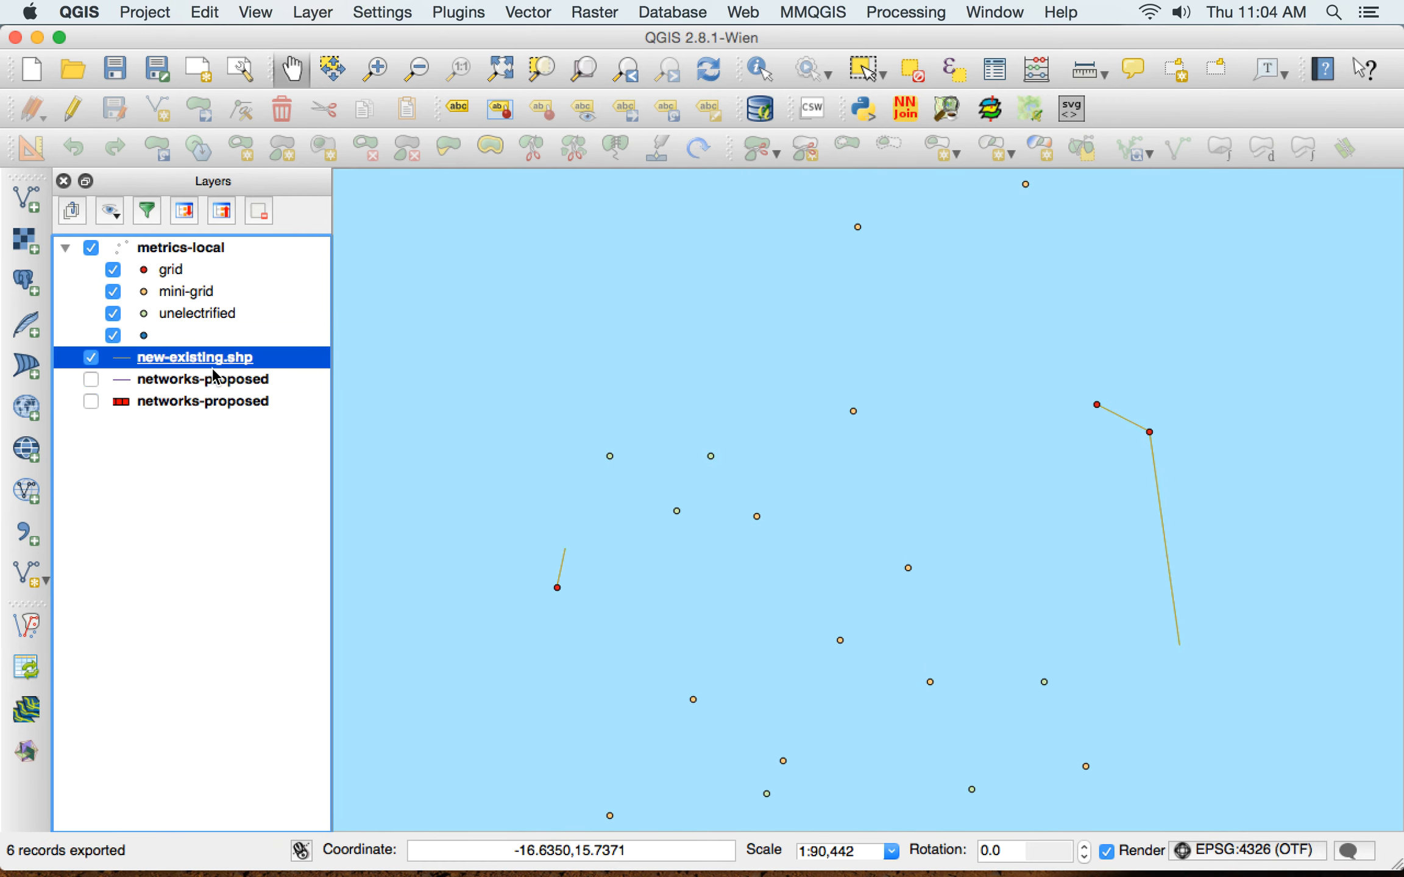
click(87, 360)
click(88, 358)
click(91, 379)
click(91, 380)
click(91, 380)
click(92, 403)
click(89, 360)
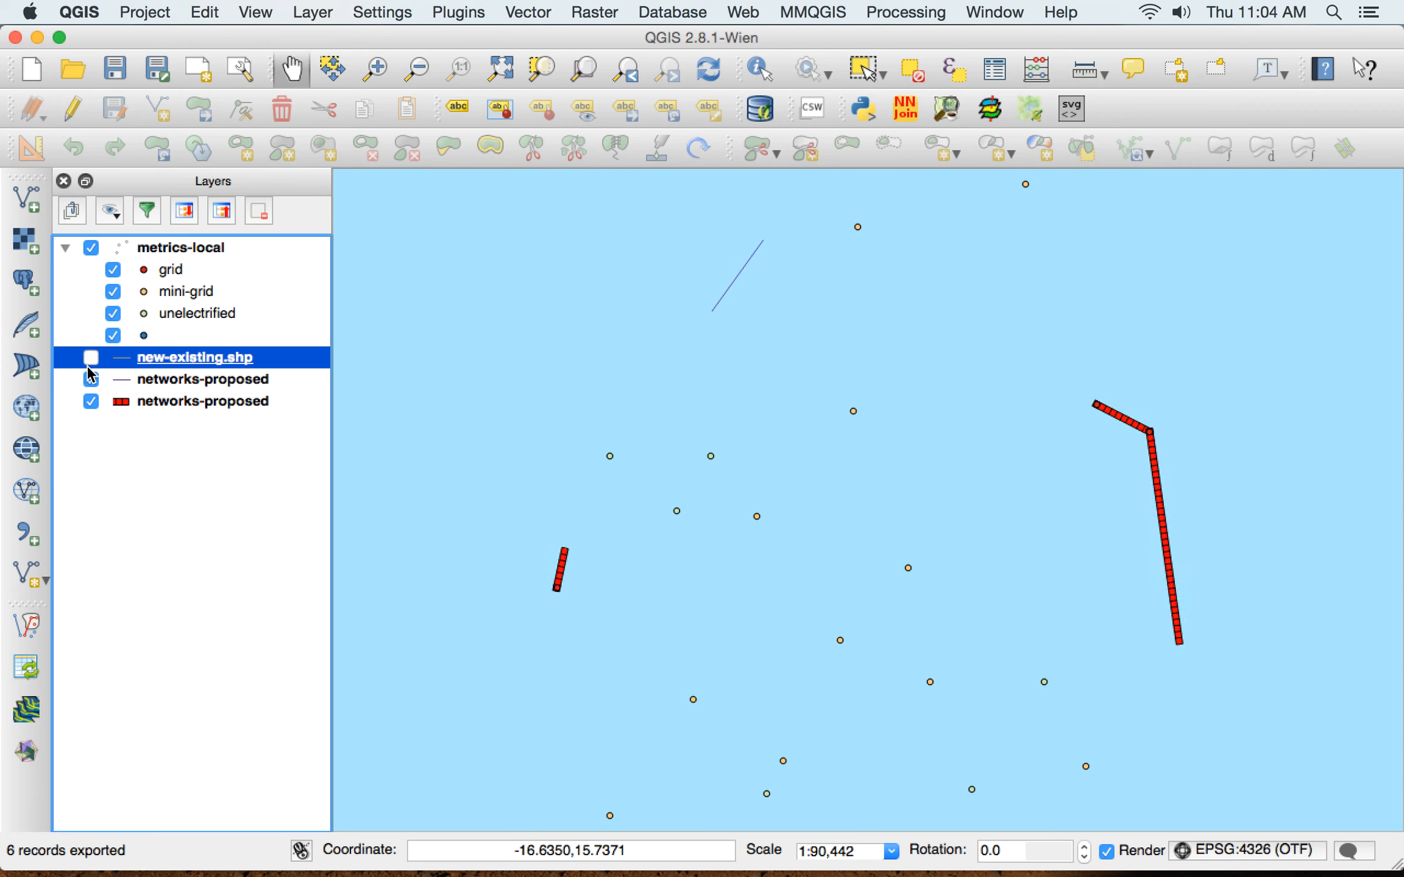
- Style the new-existing layer with the Construction road line symbol
double_click(190, 365)
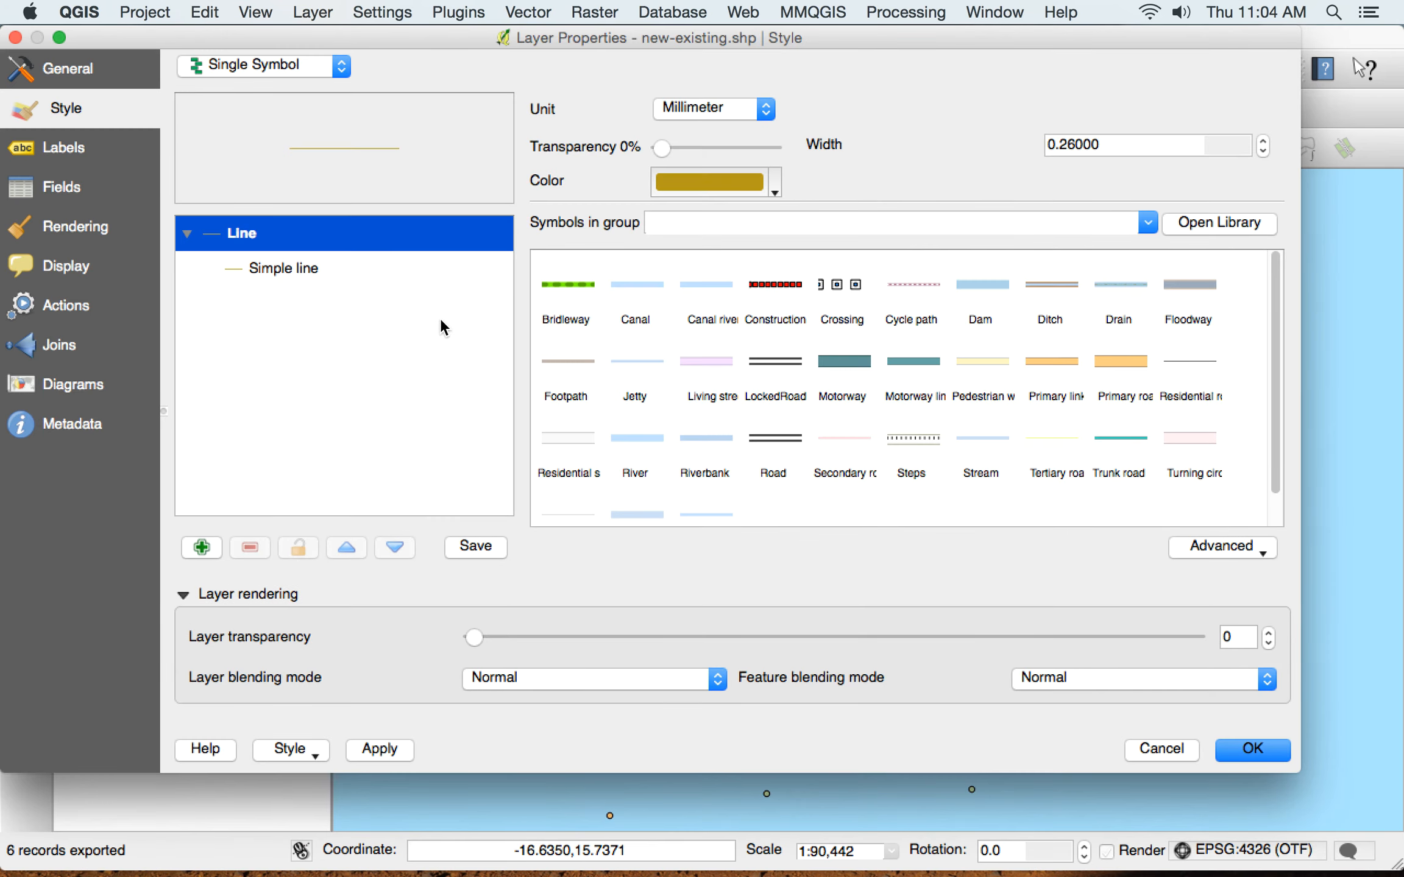
click(774, 285)
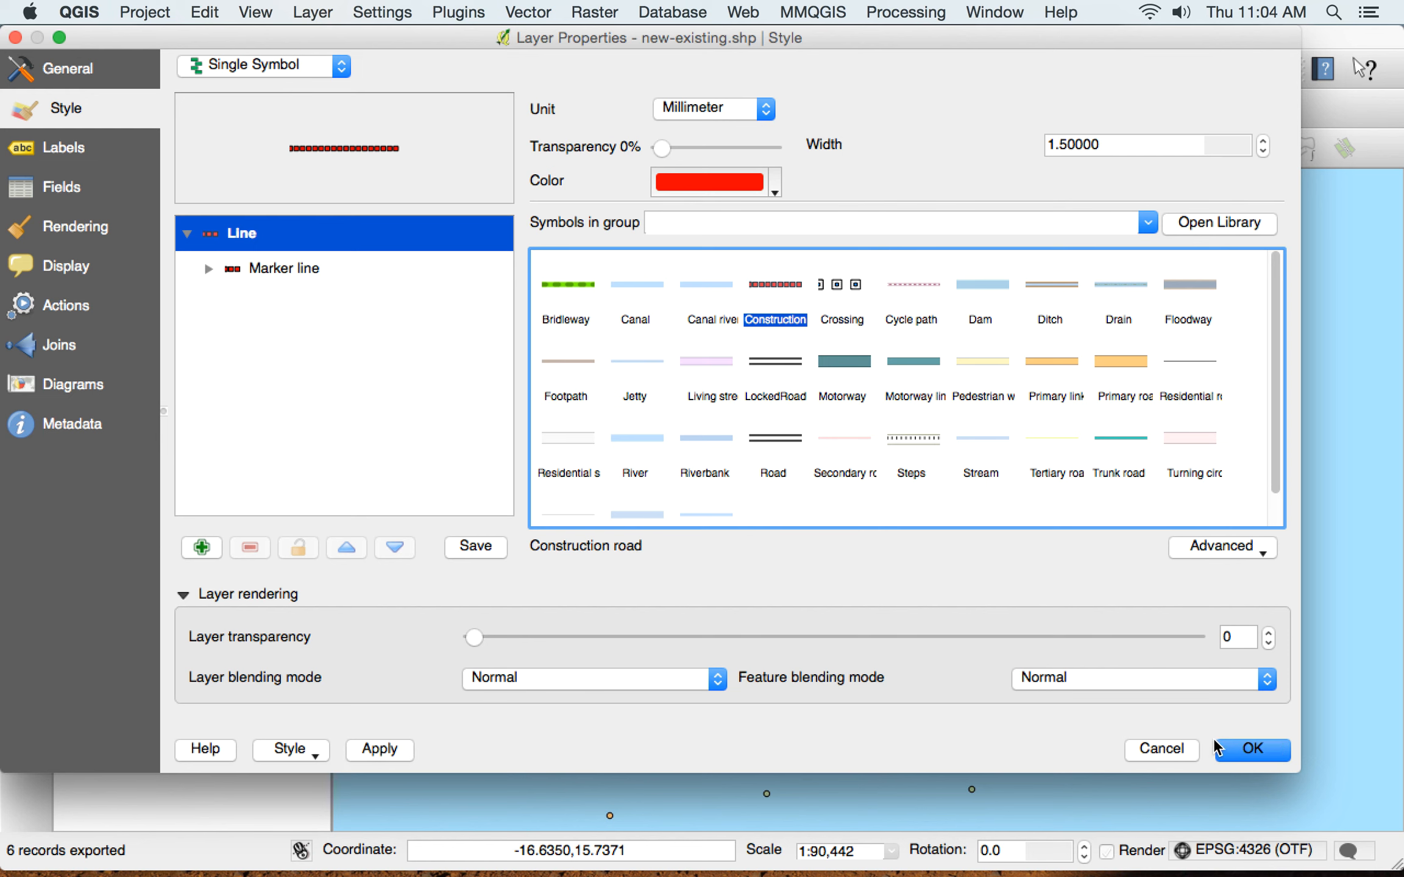
click(1249, 749)
- Show the new-existing layer and compare it with the source lines by hiding and reshowing both networks-proposed layers
click(90, 358)
click(90, 379)
click(90, 401)
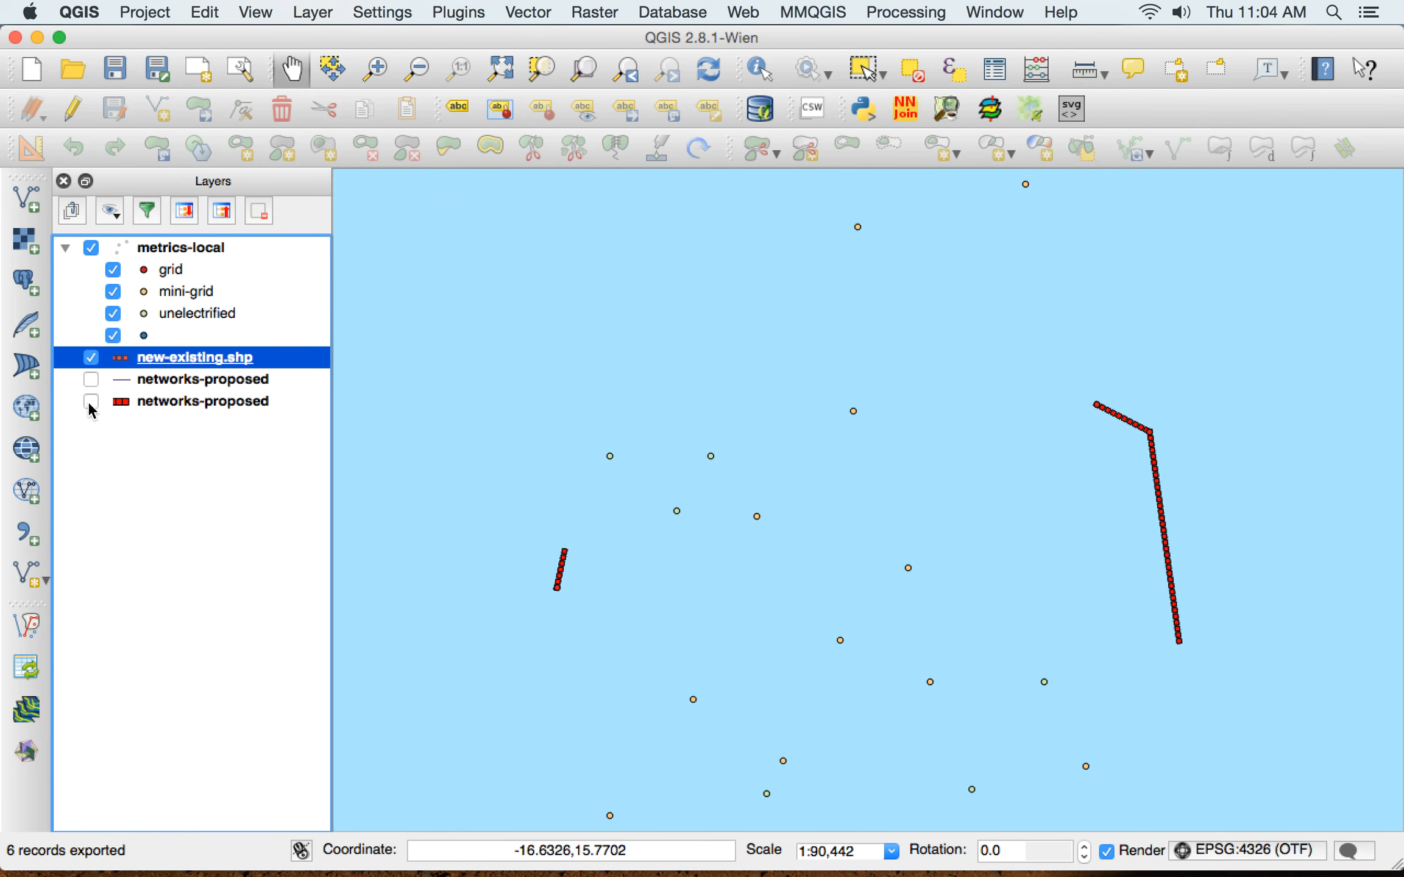
click(89, 384)
click(89, 403)
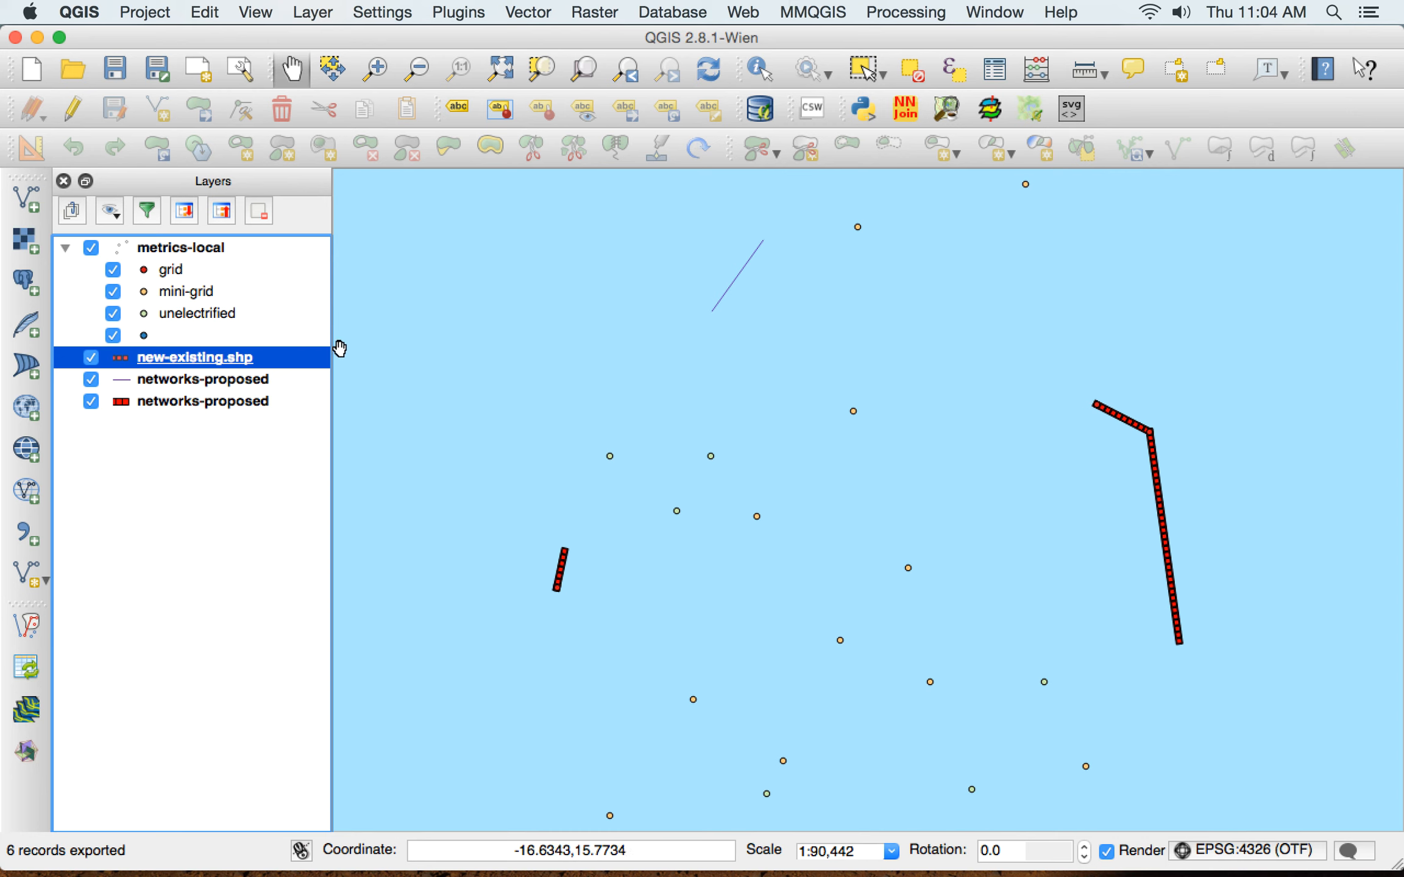
- Zoom to the new-existing layer and hide both networks-proposed layers so only the merged network shows with the points
right_click(300, 358)
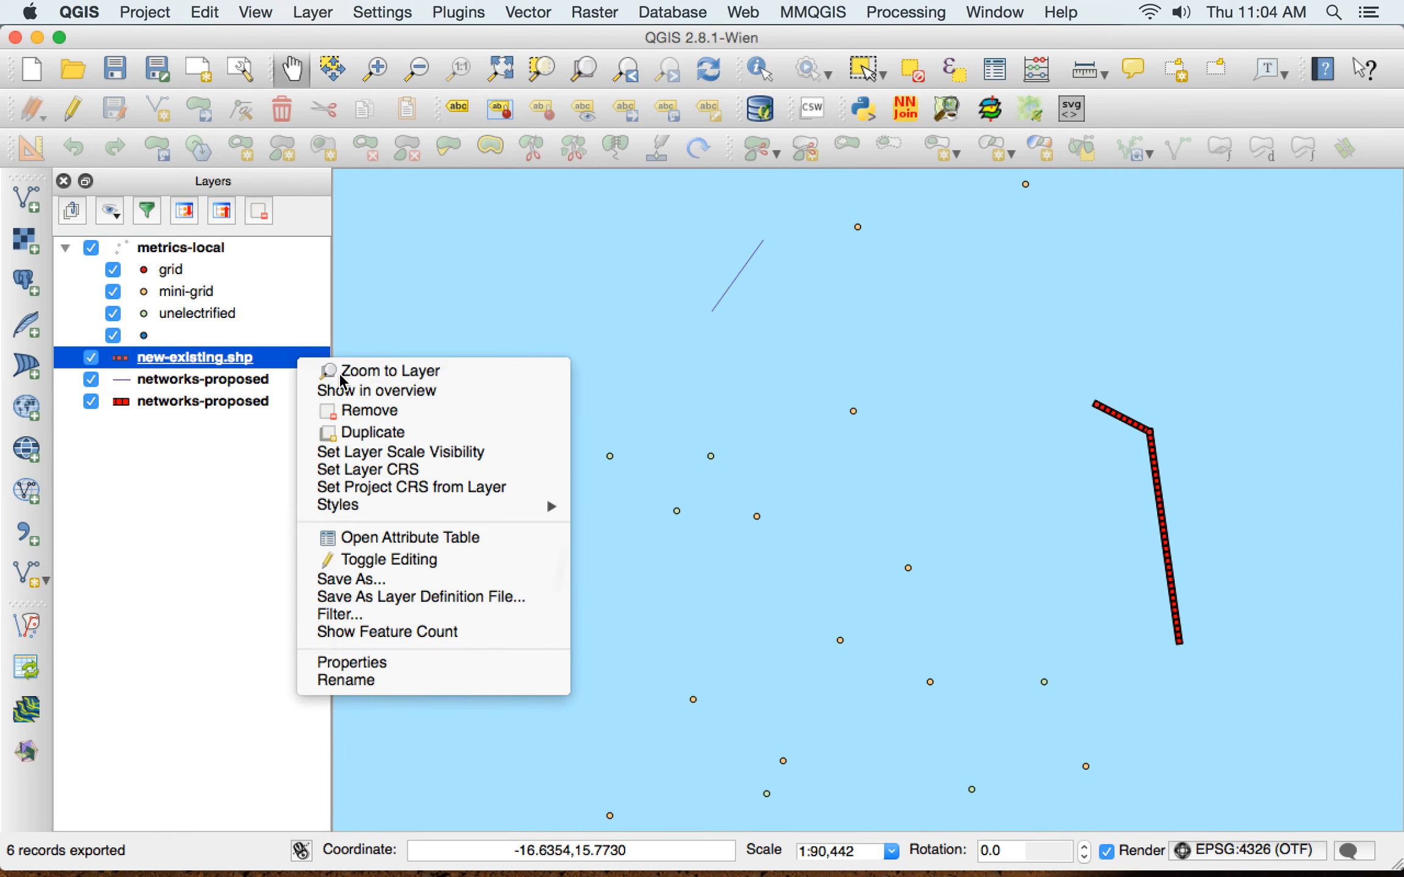
click(332, 371)
click(90, 379)
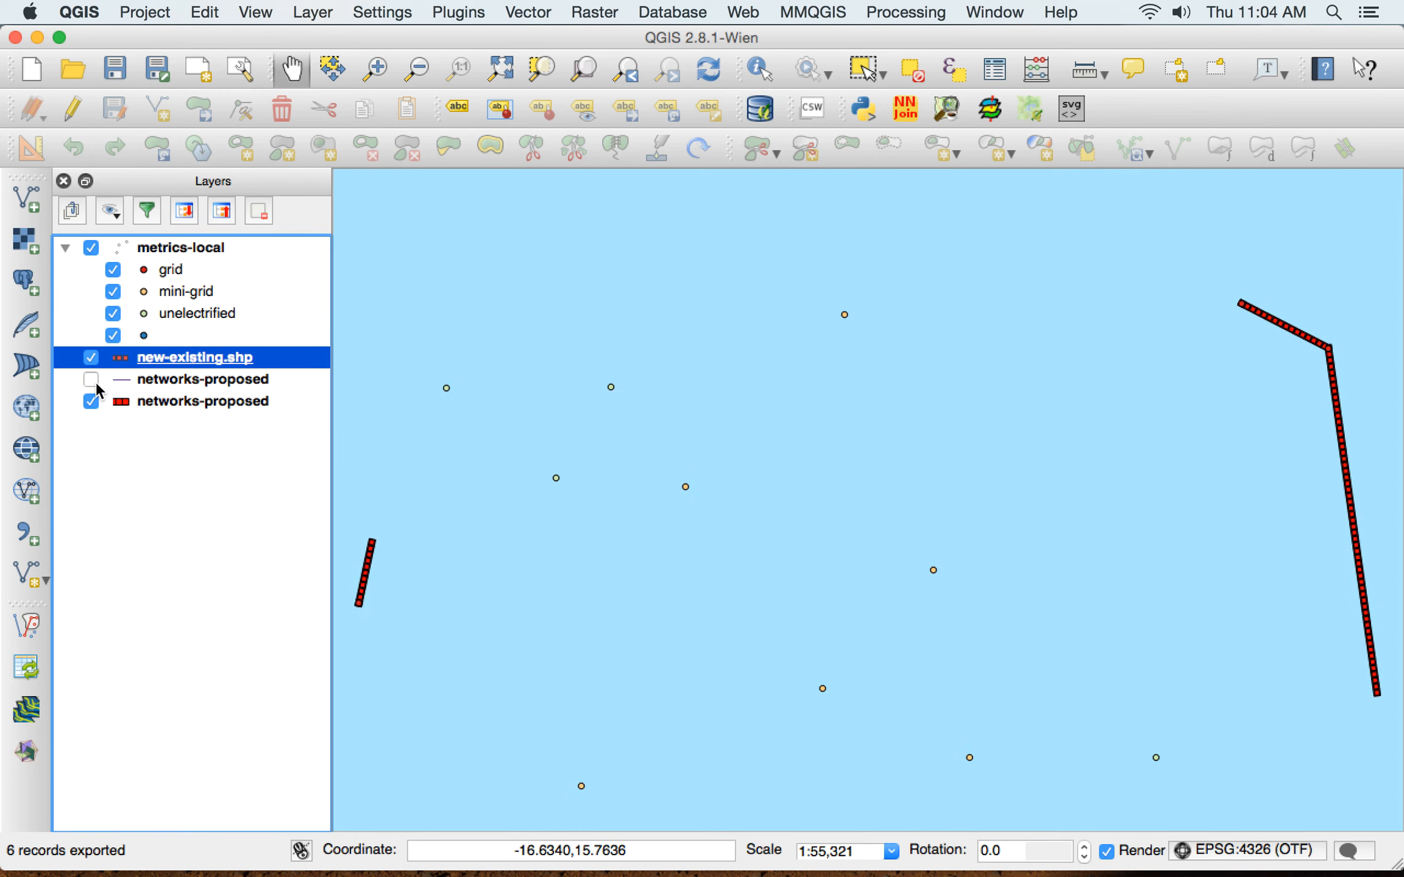
click(91, 401)
scroll(530, 490, down, 1)
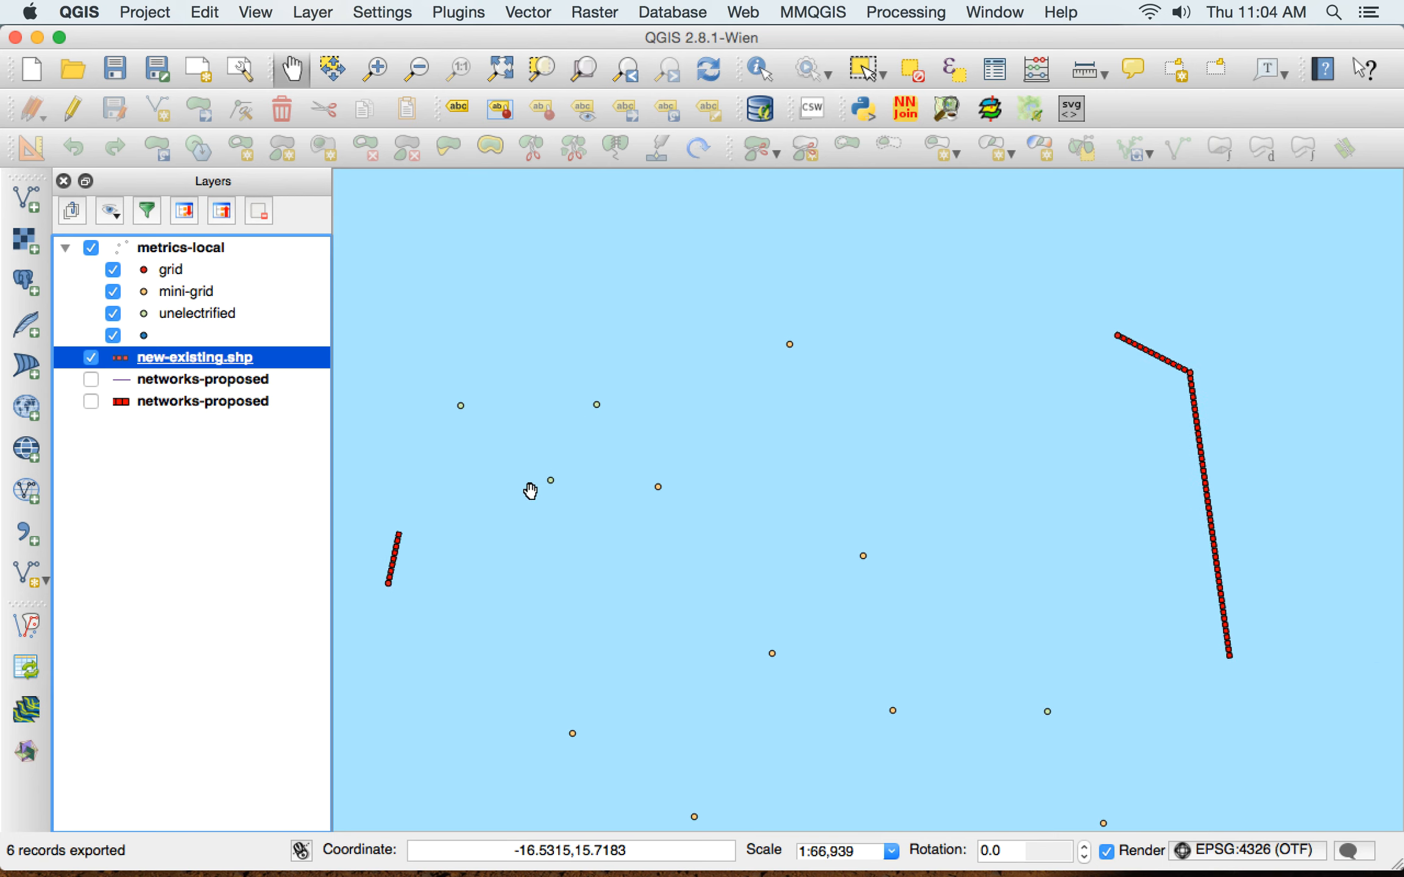
scroll(530, 491, down, 4)
drag(529, 488, 620, 485)
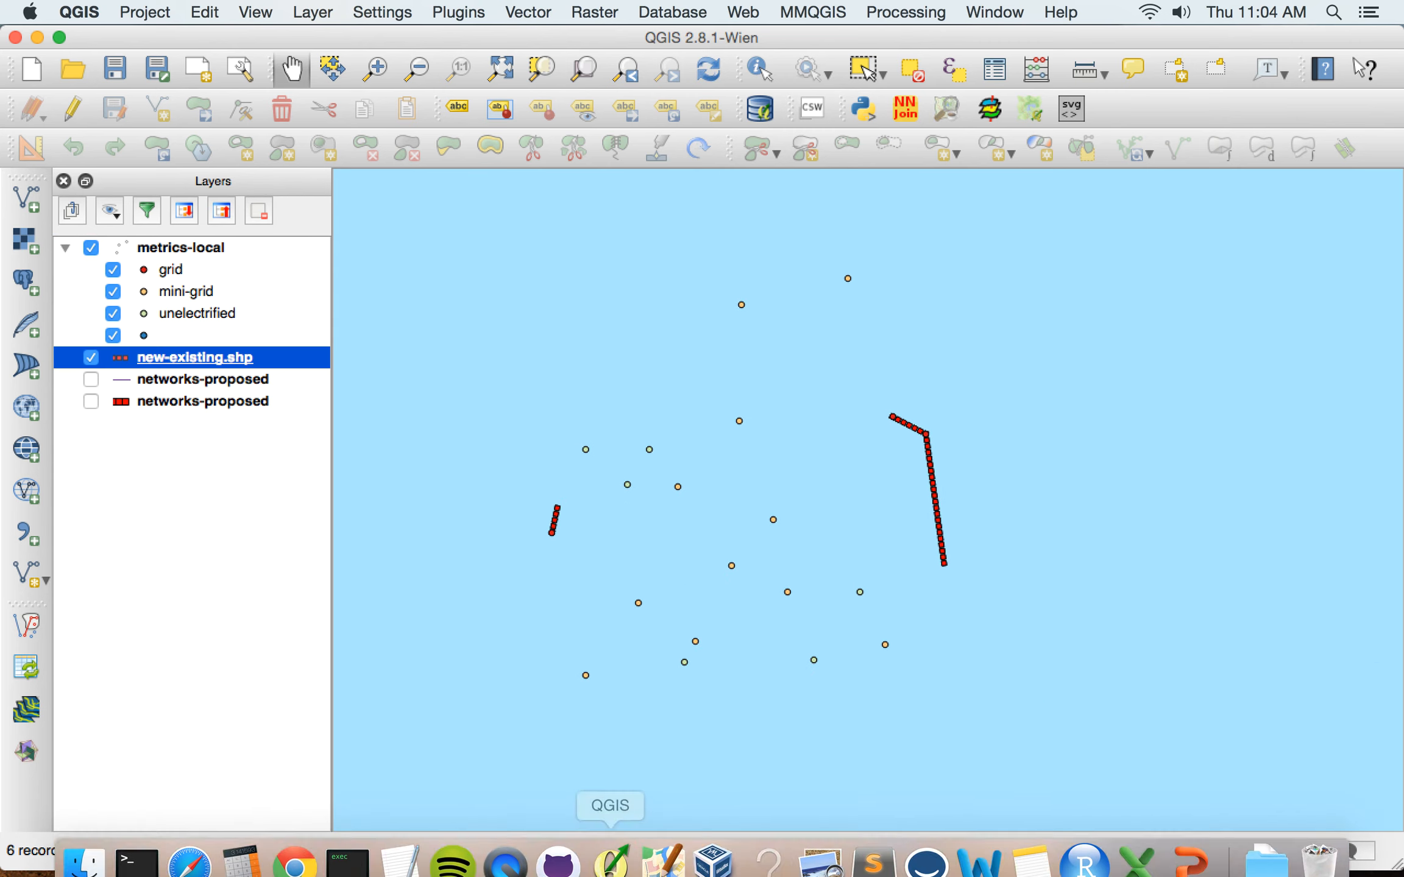
click(505, 865)
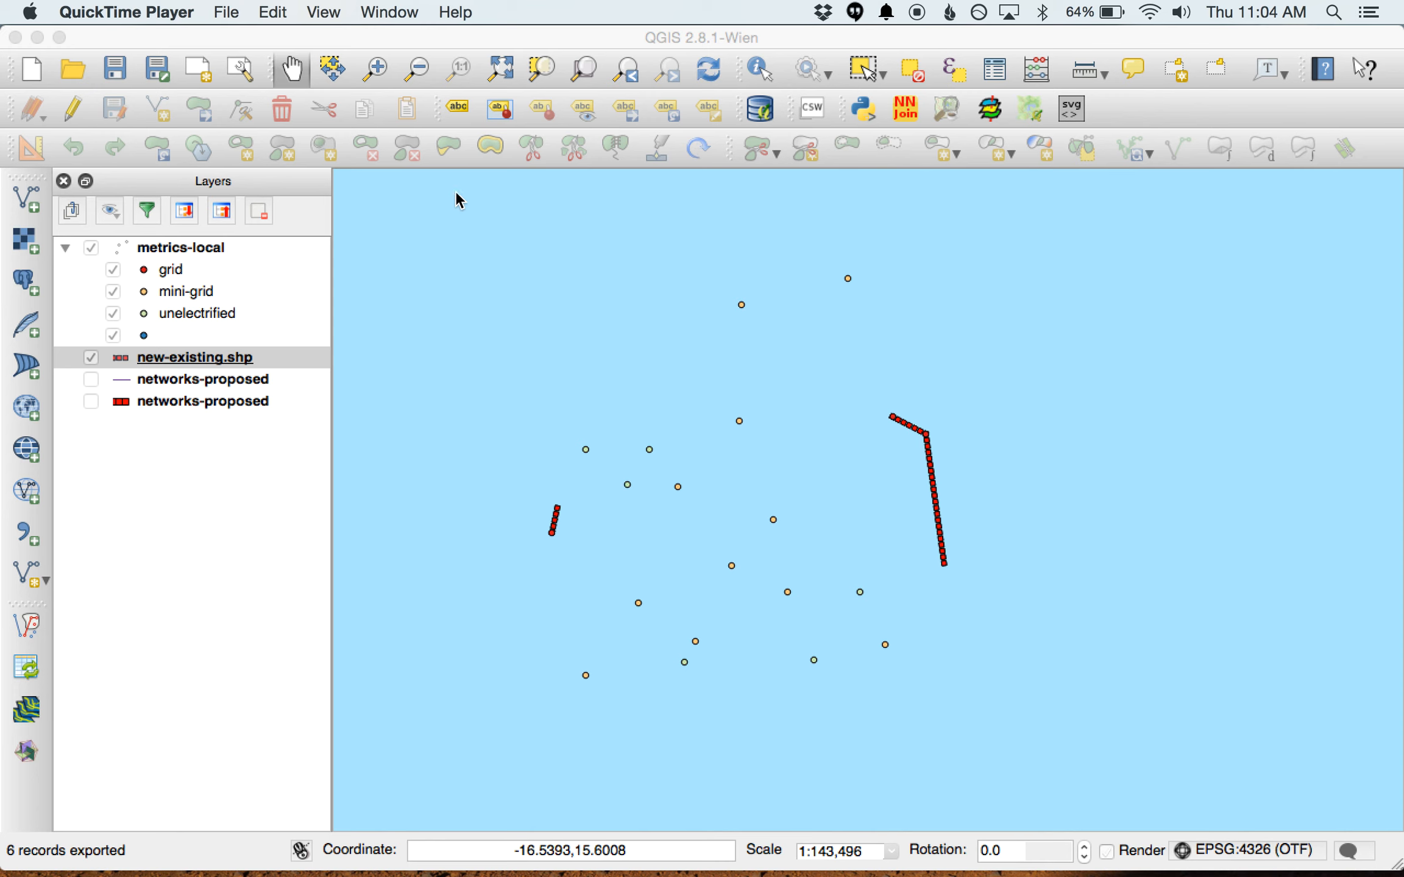
click(171, 10)
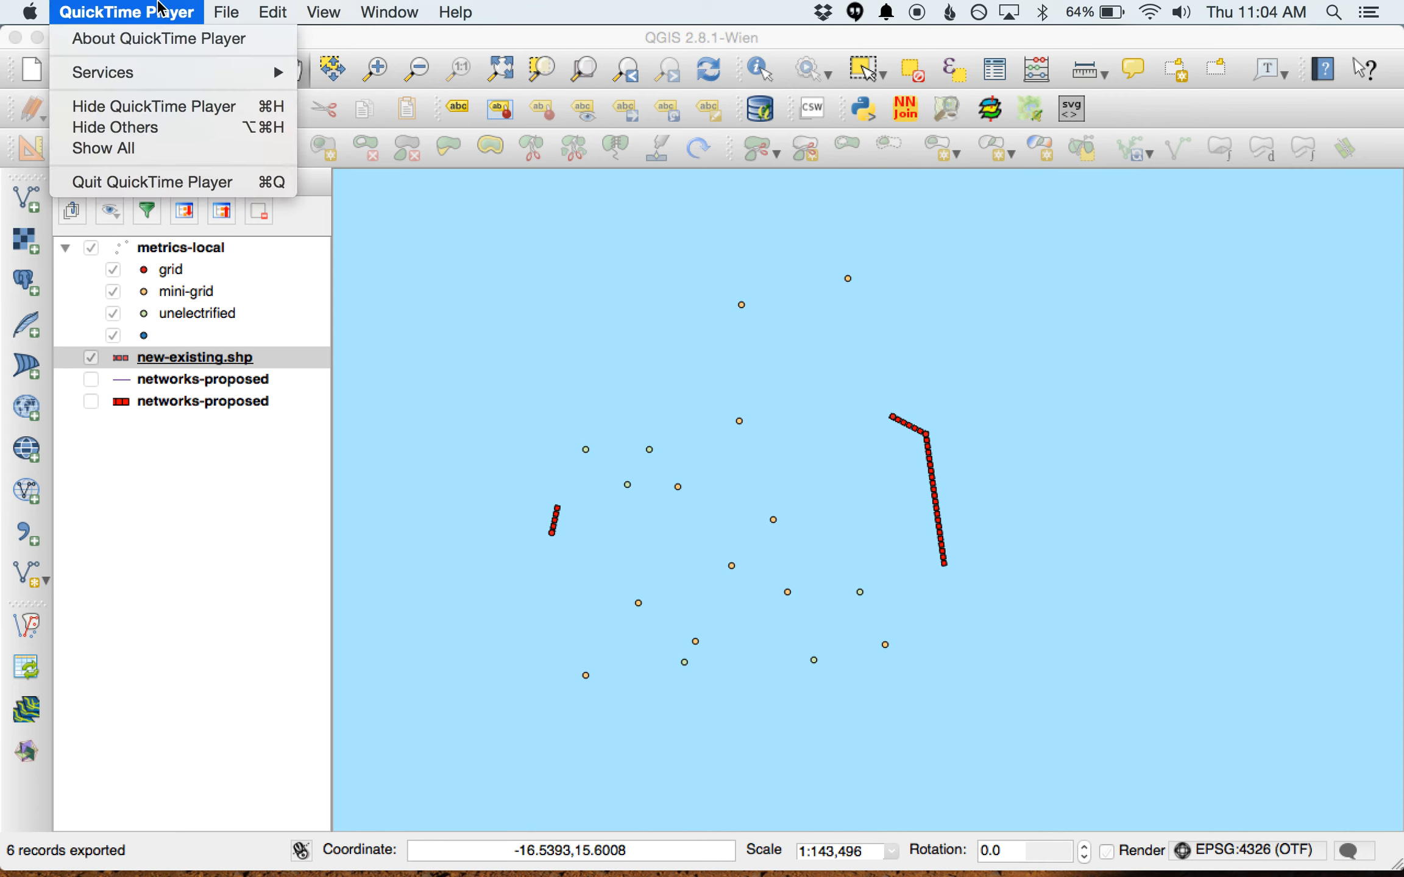
mouse_move(226, 11)
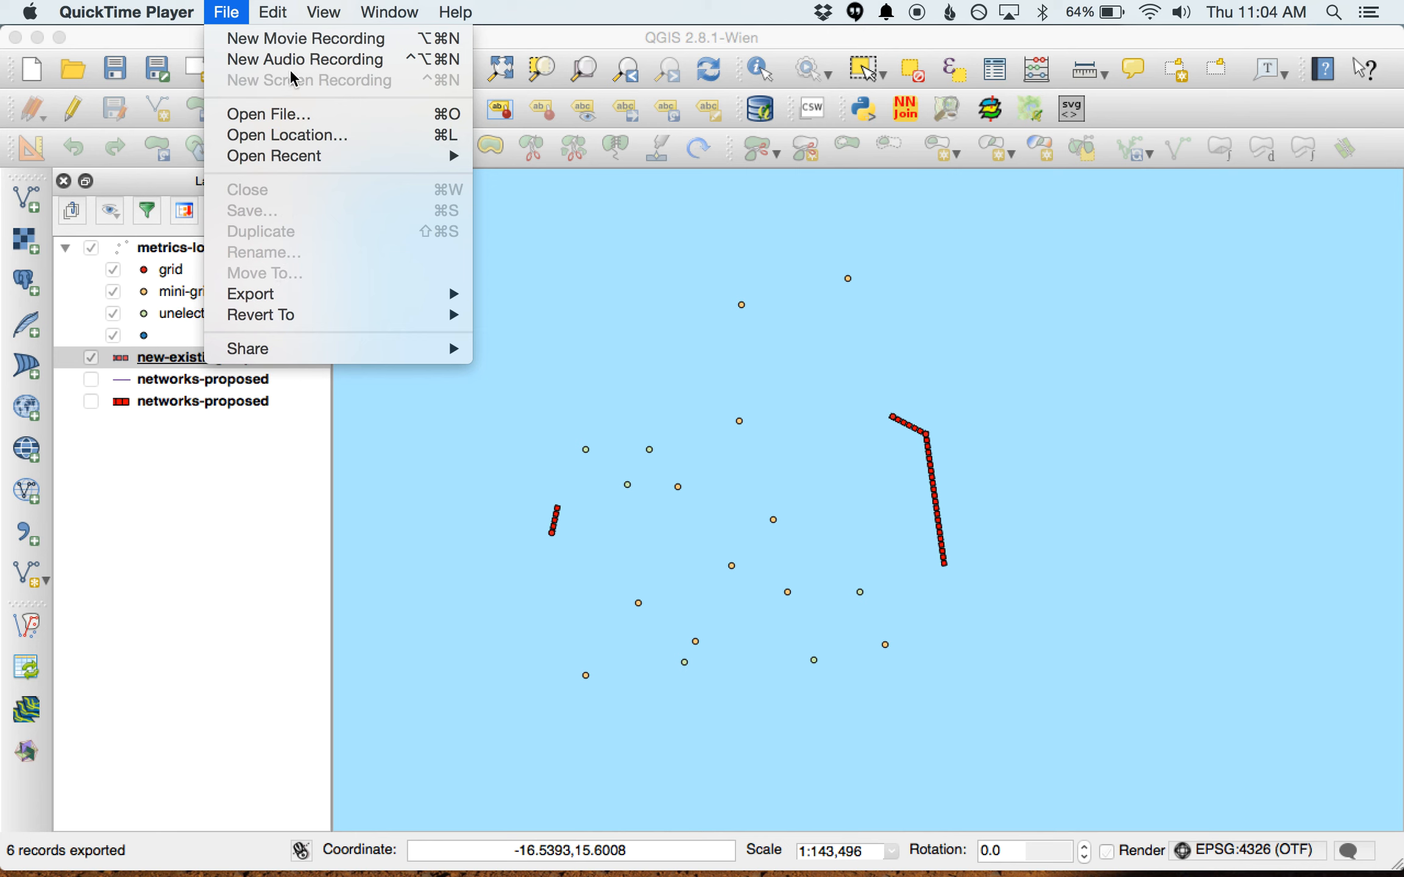
click(497, 824)
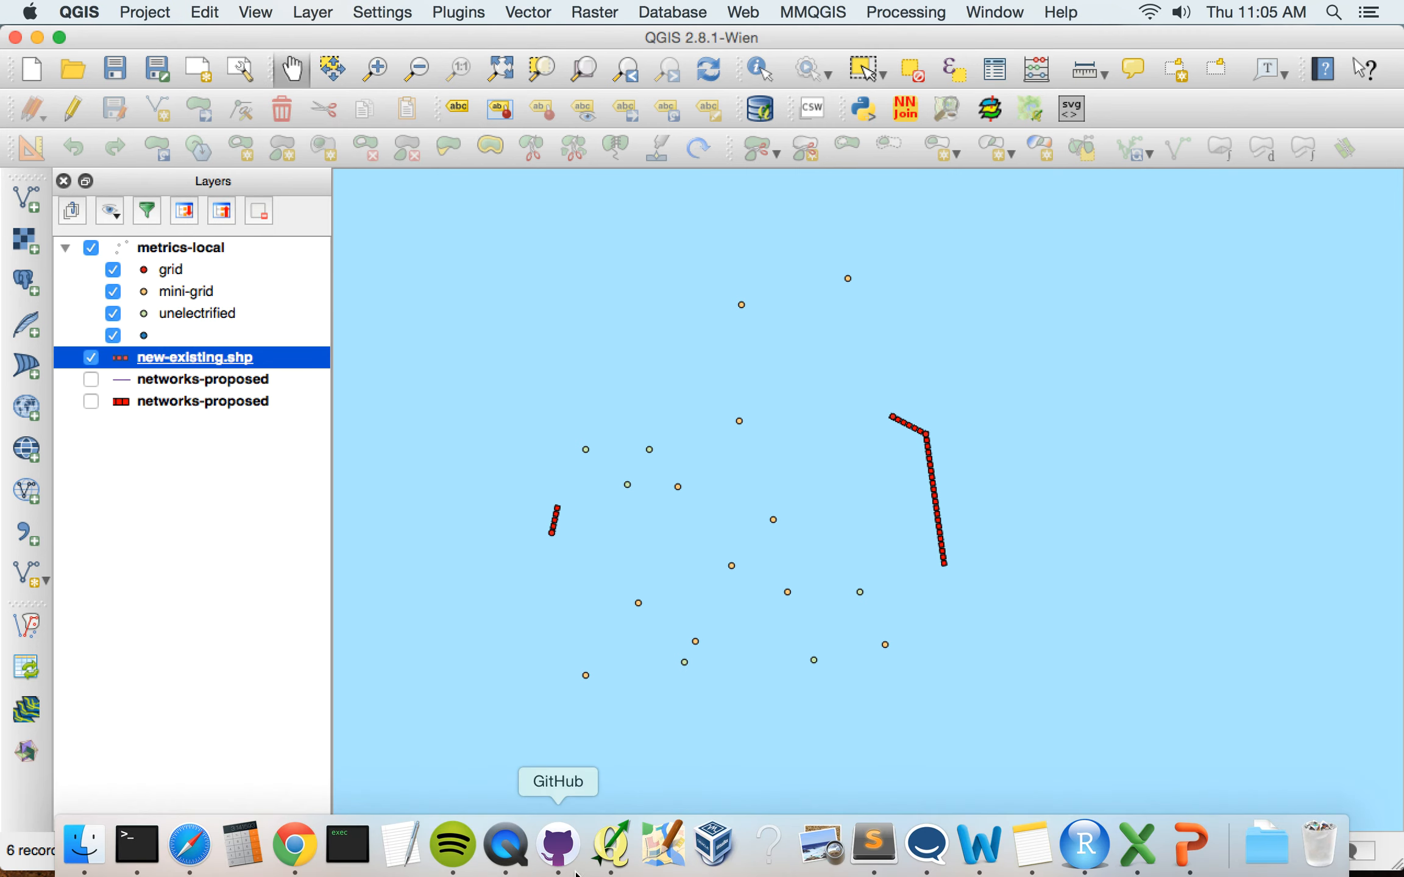
click(503, 856)
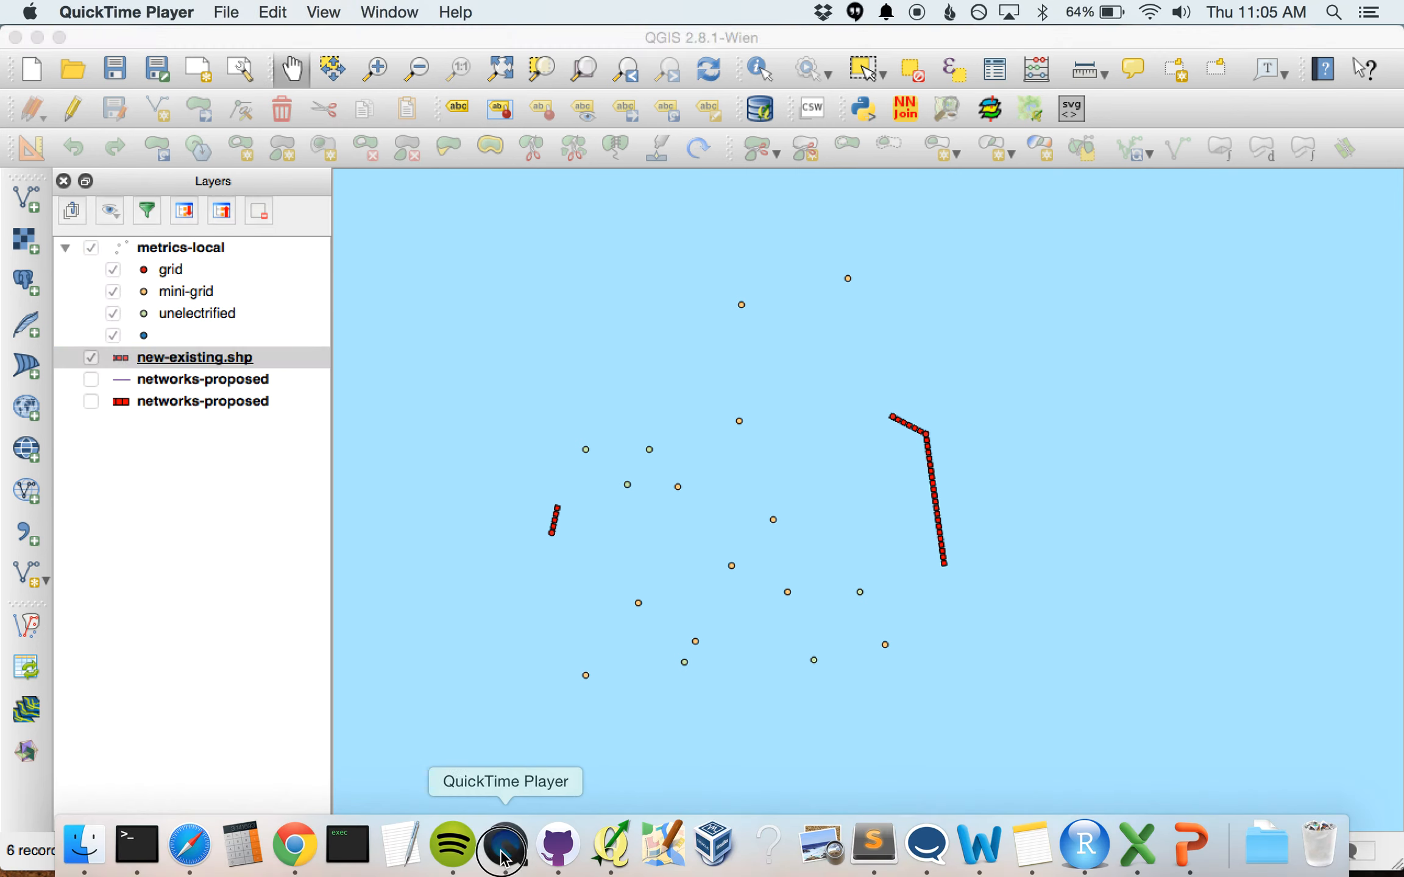